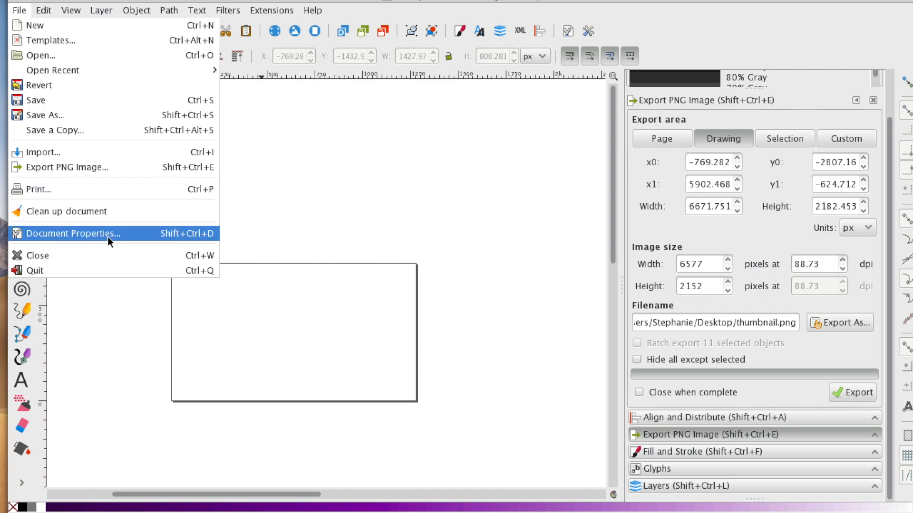
# Step: Check the custom page width and height in the document properties, and close the dialog
pyautogui.click(107, 235)
pyautogui.moveTo(175, 2); pyautogui.dragTo(251, 34)
pyautogui.click(210, 241)
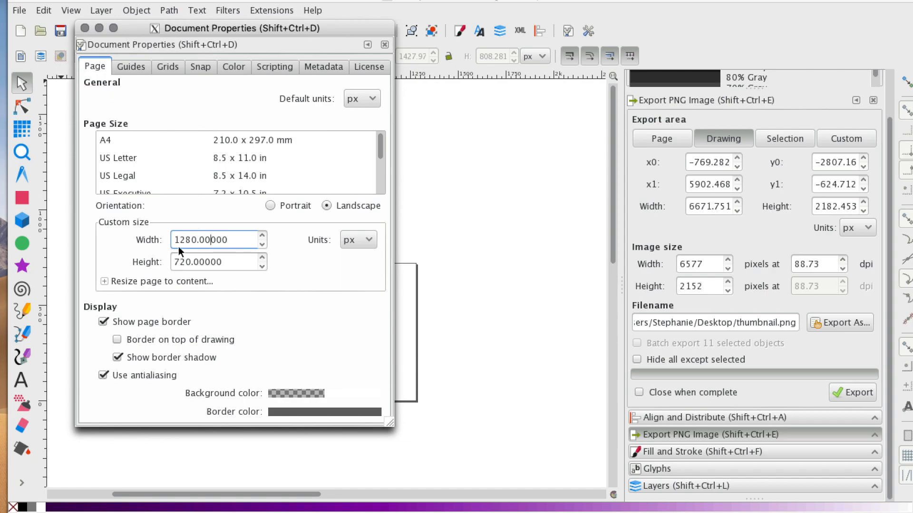
pyautogui.moveTo(174, 240); pyautogui.dragTo(244, 238)
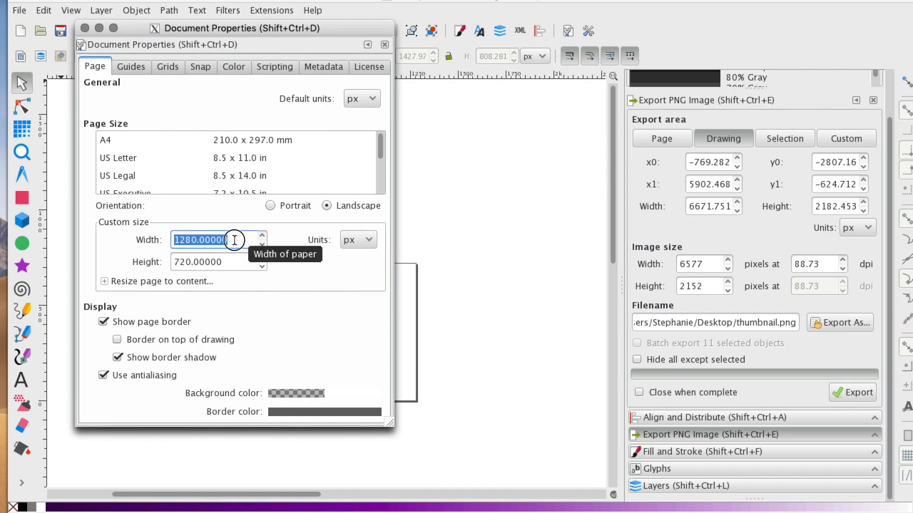
pyautogui.doubleClick(184, 262)
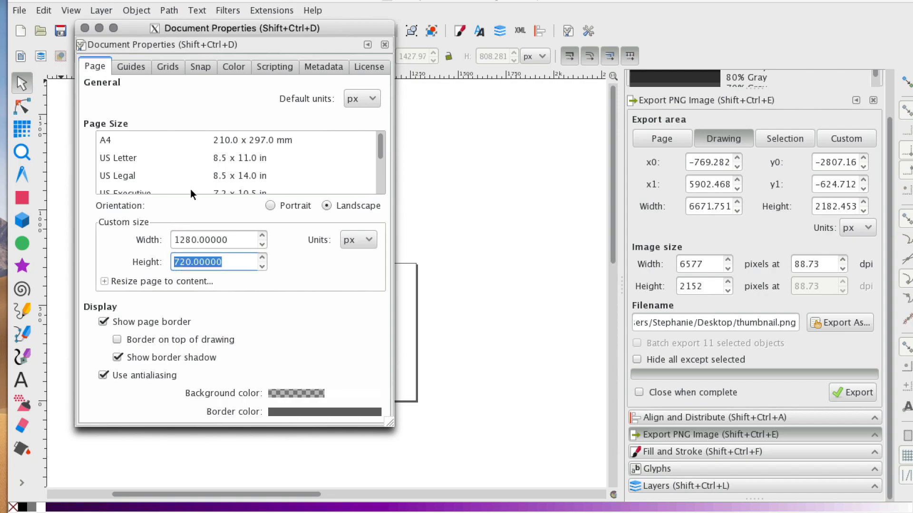
pyautogui.moveTo(243, 34); pyautogui.dragTo(252, 36)
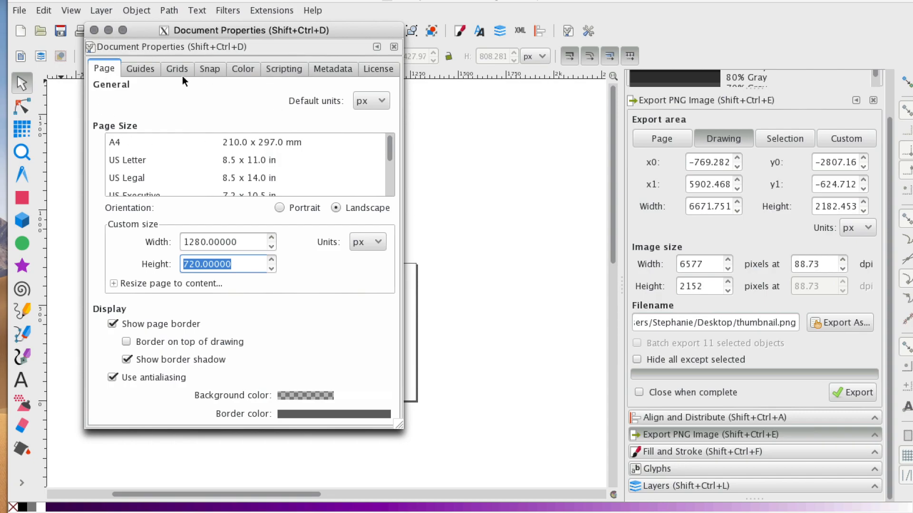
pyautogui.click(94, 30)
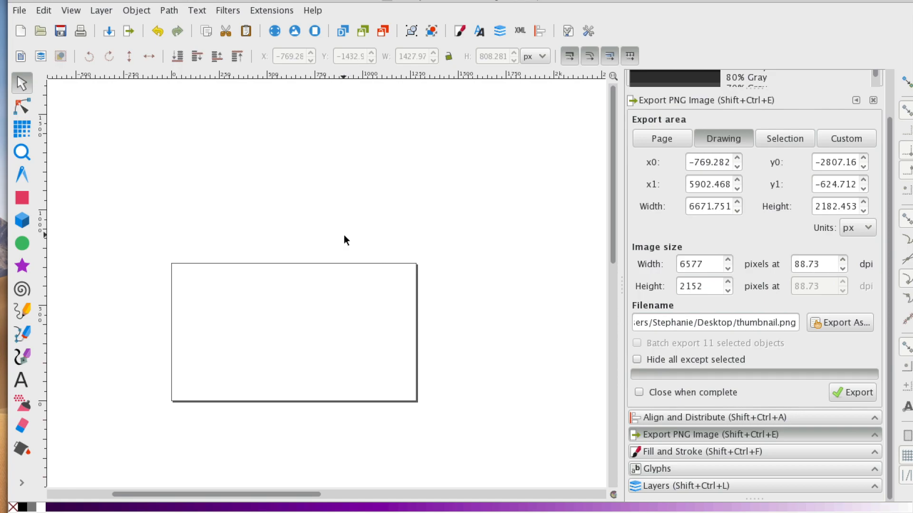
# Step: Look over the blank page and the finished example thumbnail below it
pyautogui.moveTo(316, 494); pyautogui.dragTo(310, 494)
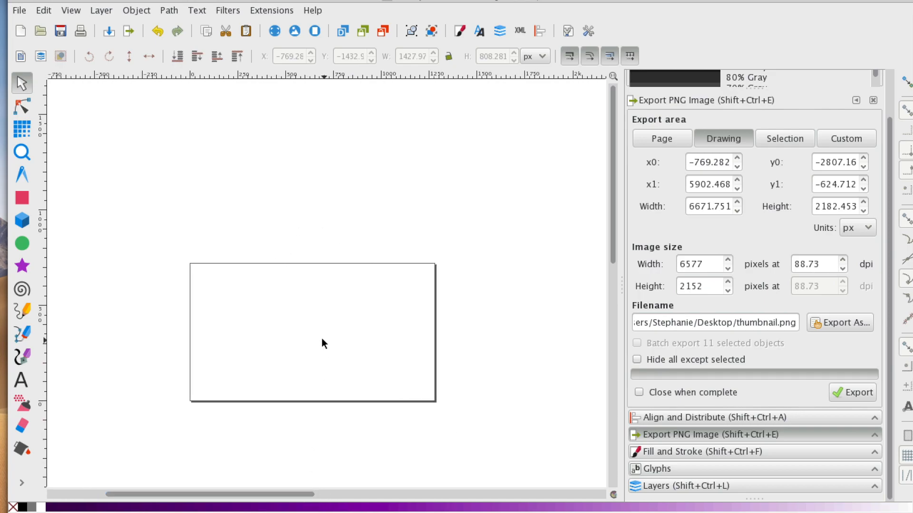
pyautogui.scroll(-5, 254, 295)
pyautogui.scroll(1, 242, 290)
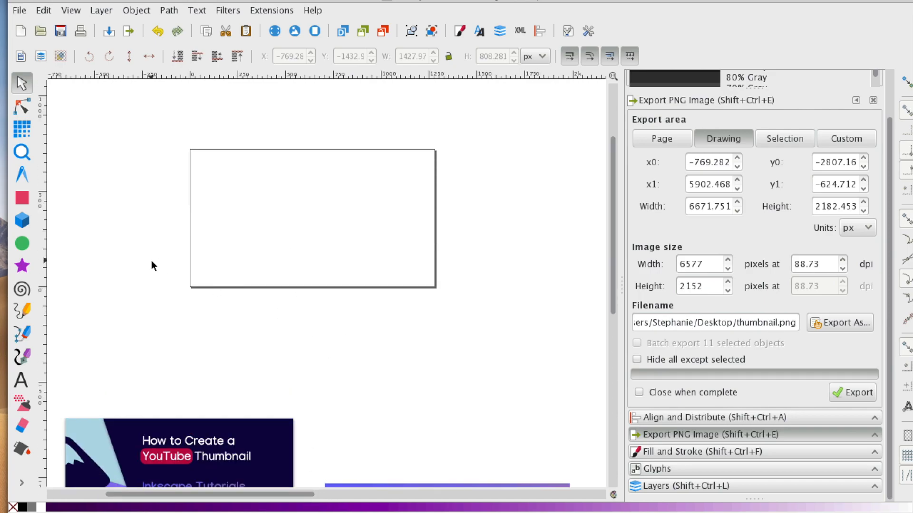
pyautogui.scroll(2, 126, 251)
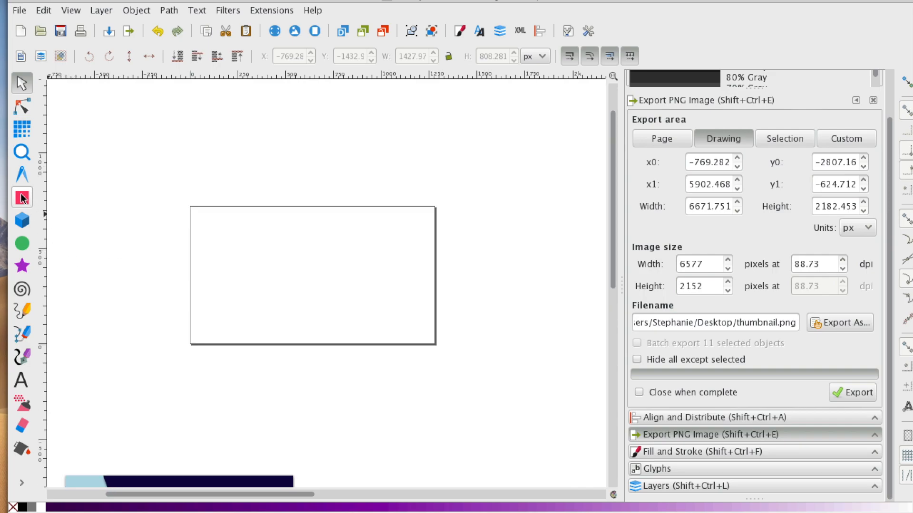
pyautogui.scroll(-4, 153, 302)
pyautogui.scroll(-1, 153, 299)
pyautogui.scroll(-4, 270, 377)
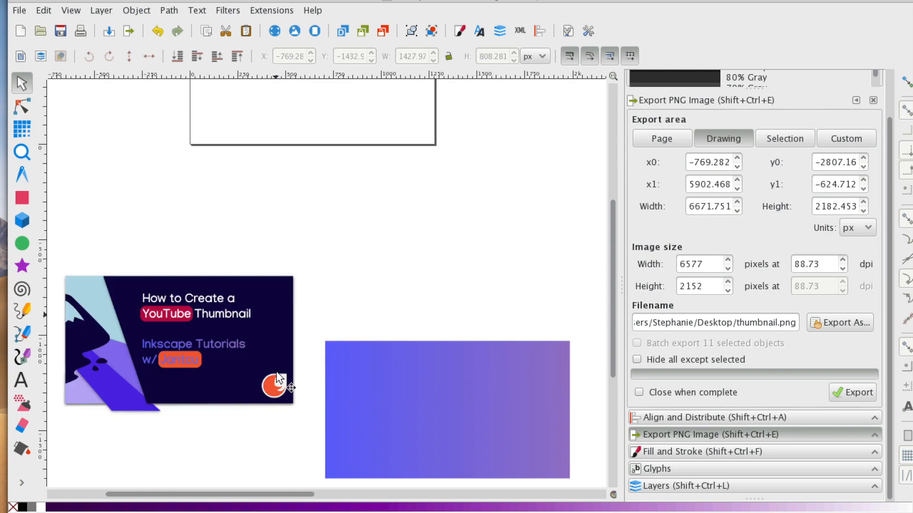
pyautogui.scroll(7, 298, 304)
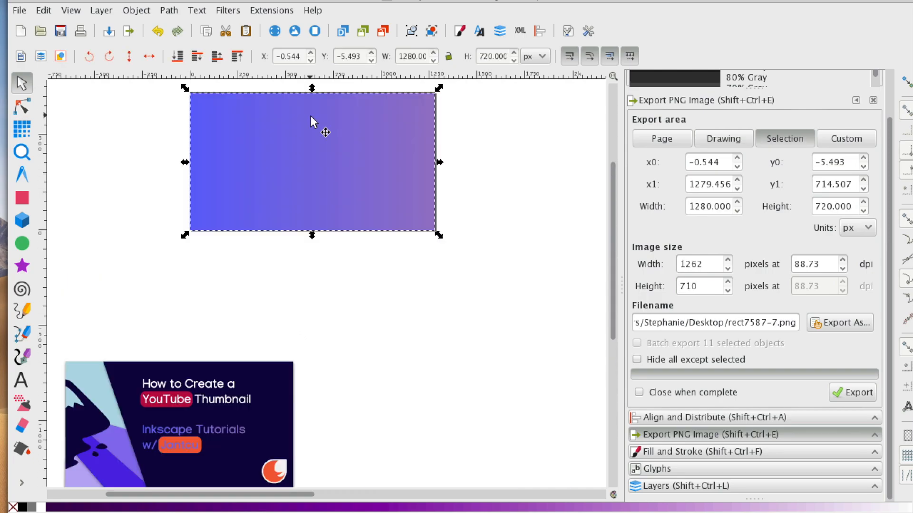
# Step: Enlarge the existing blue-purple gradient rectangle to about 1291 × 731 px and move it off the page, beside the example thumbnail
pyautogui.moveTo(311, 117)
pyautogui.mouseDown()
pyautogui.moveTo(320, 134)
pyautogui.moveTo(312, 119)
pyautogui.mouseUp()
pyautogui.moveTo(436, 230); pyautogui.dragTo(438, 233)
pyautogui.moveTo(354, 167); pyautogui.dragTo(513, 414)
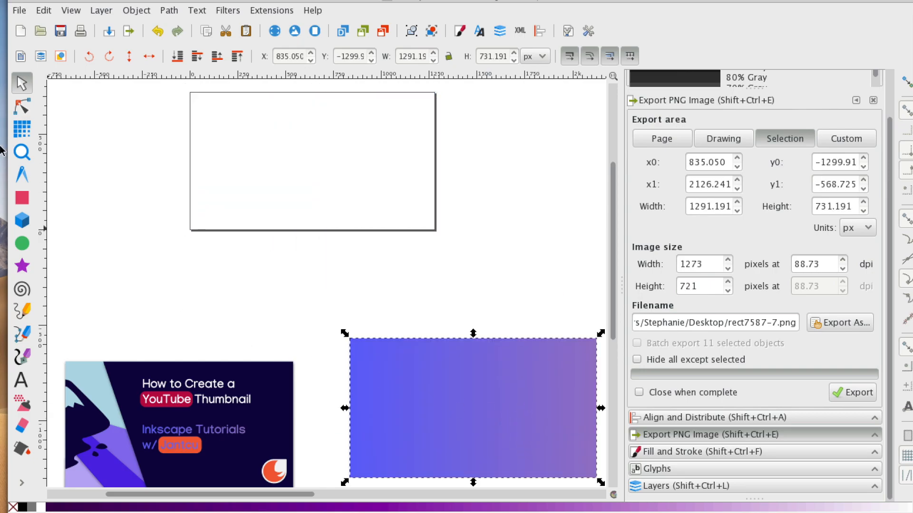
# Step: Draw a rectangle of about 1294 × 731 px covering the page and open its fill and stroke settings
pyautogui.click(24, 197)
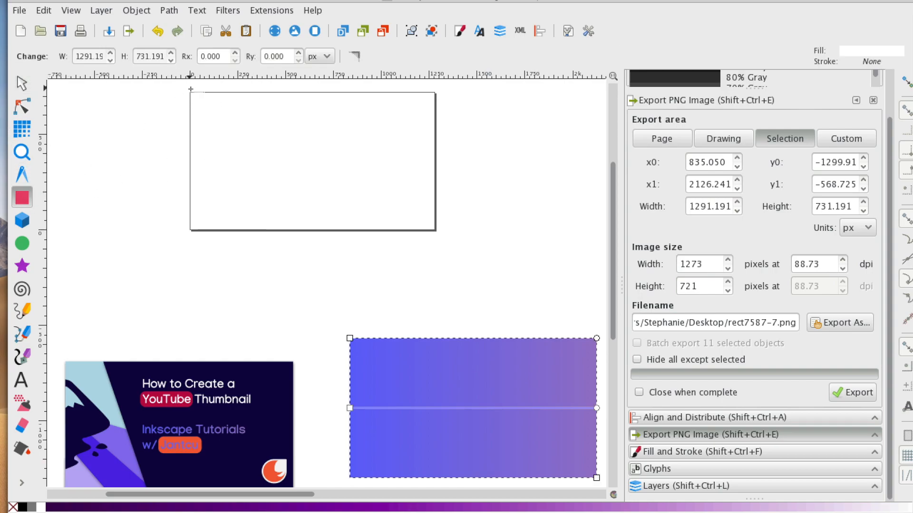
pyautogui.moveTo(190, 92); pyautogui.dragTo(436, 232)
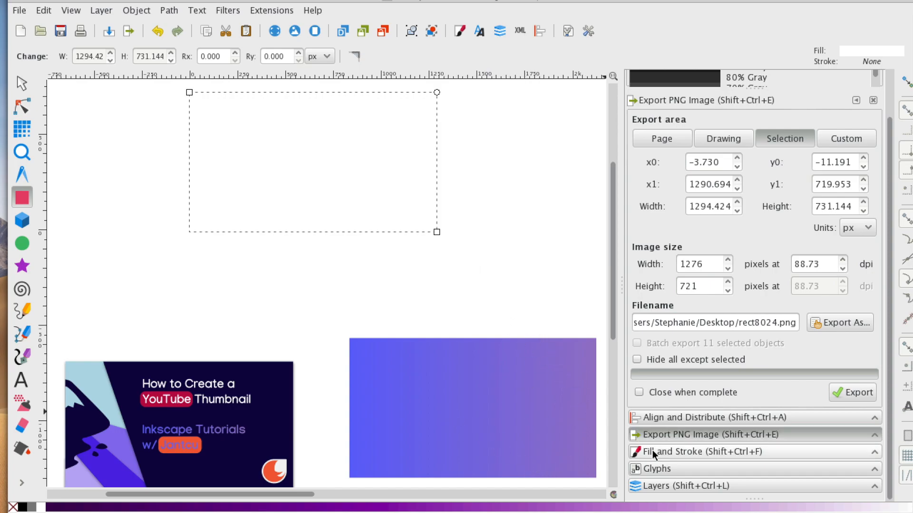
pyautogui.click(727, 450)
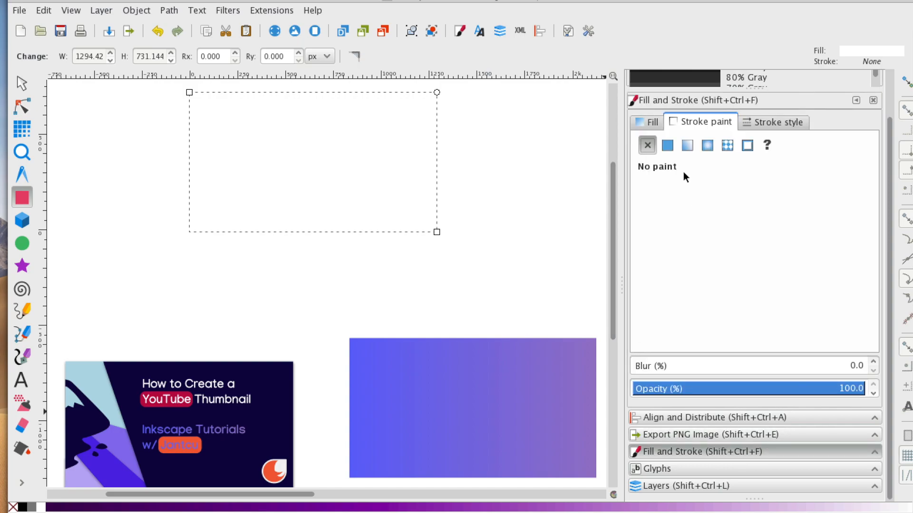
# Step: Try a flat green stroke on the page-covering rectangle, and set its stroke back to no paint
pyautogui.click(667, 146)
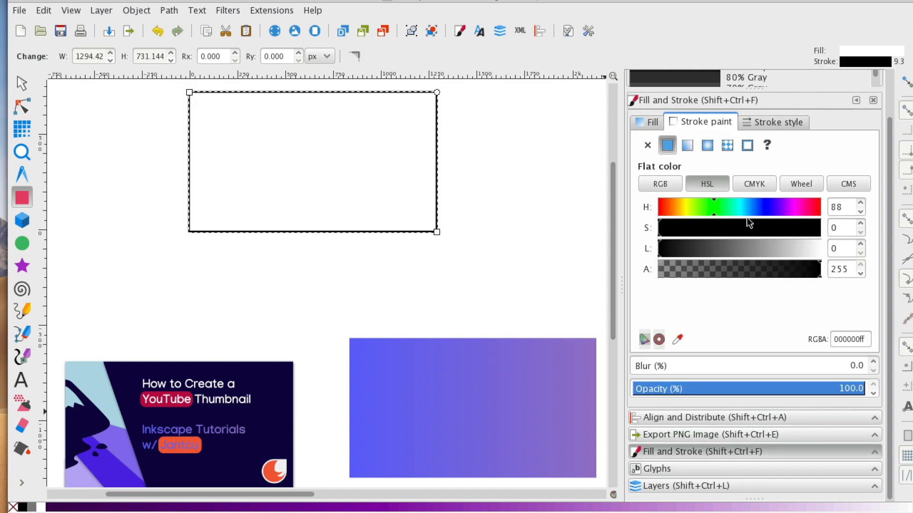
pyautogui.moveTo(751, 248)
pyautogui.mouseDown()
pyautogui.moveTo(803, 249)
pyautogui.moveTo(764, 252)
pyautogui.moveTo(791, 229)
pyautogui.mouseUp()
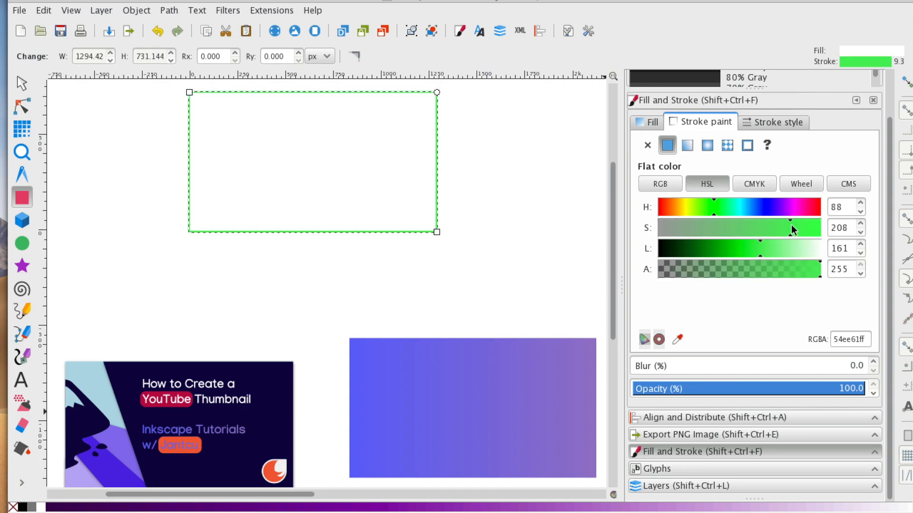
pyautogui.click(647, 145)
pyautogui.click(653, 123)
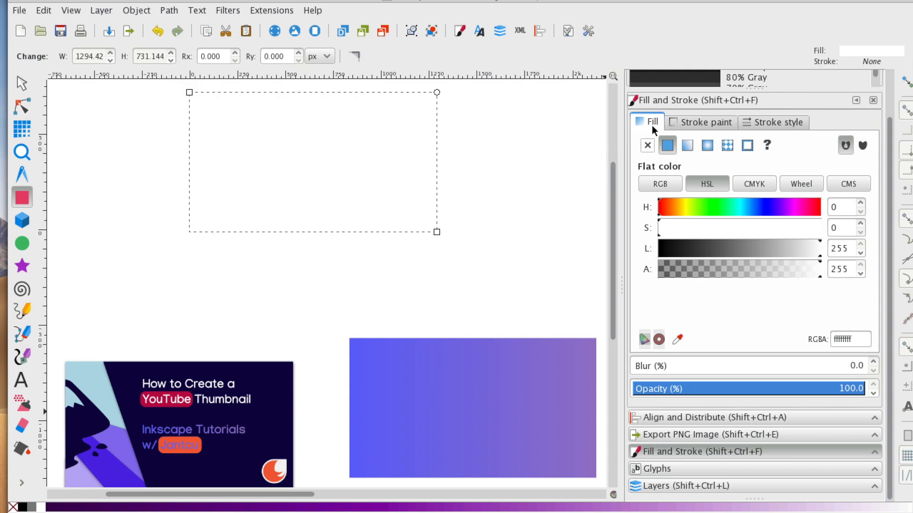
pyautogui.click(674, 126)
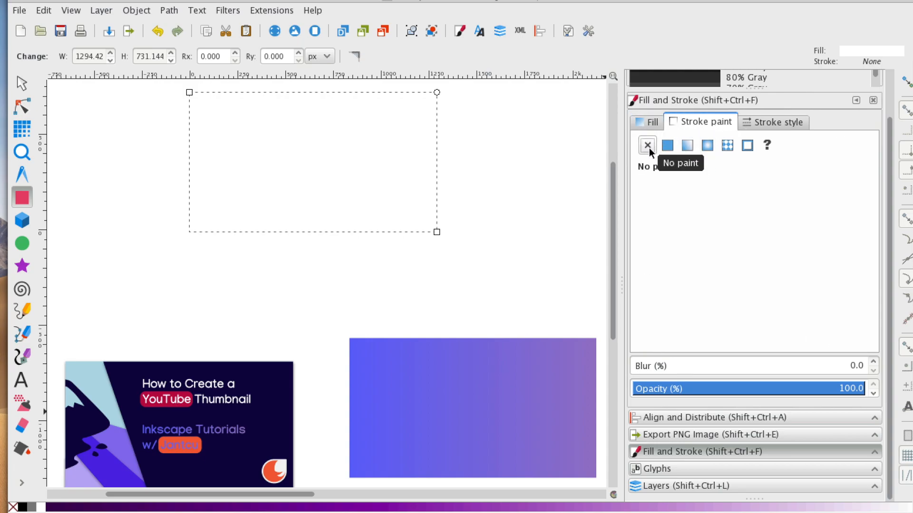
# Step: Fill the page-covering rectangle with a flat blue-violet of hue 177, saturation 178 and lightness 152
pyautogui.click(651, 124)
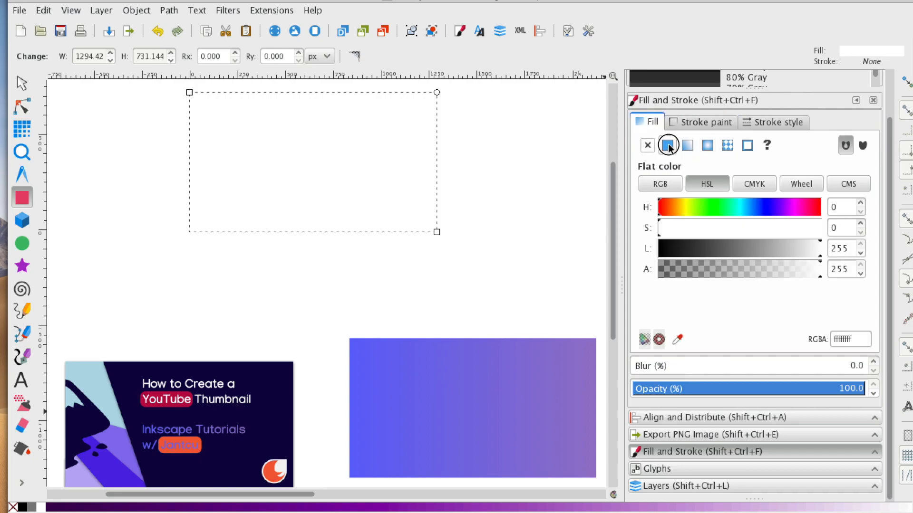
pyautogui.click(792, 255)
pyautogui.click(755, 252)
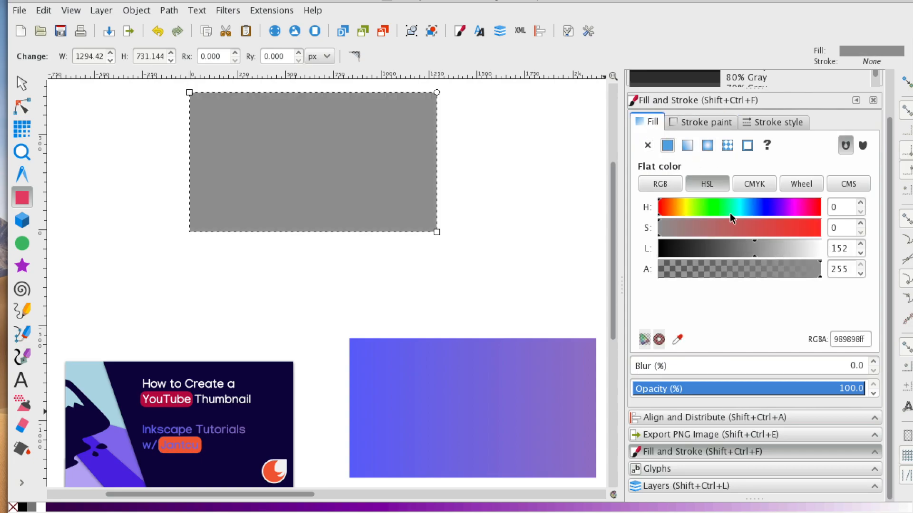
pyautogui.click(771, 212)
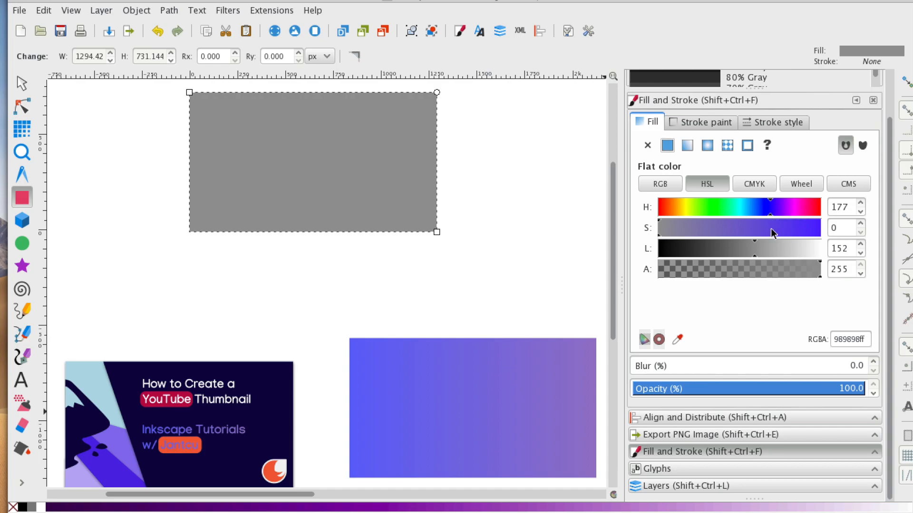
pyautogui.click(771, 228)
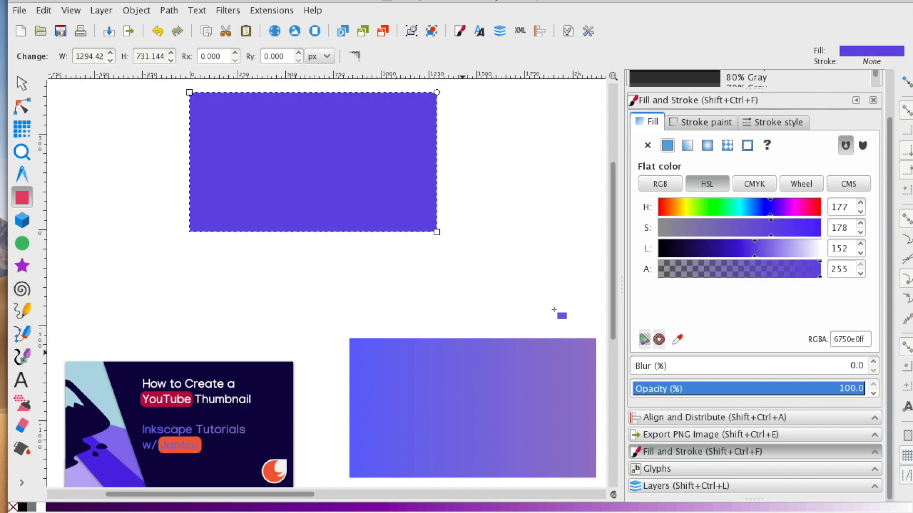
# Step: Apply a linear gradient fill to the rectangle and make its right end stop fully opaque with lightness 172
pyautogui.click(687, 145)
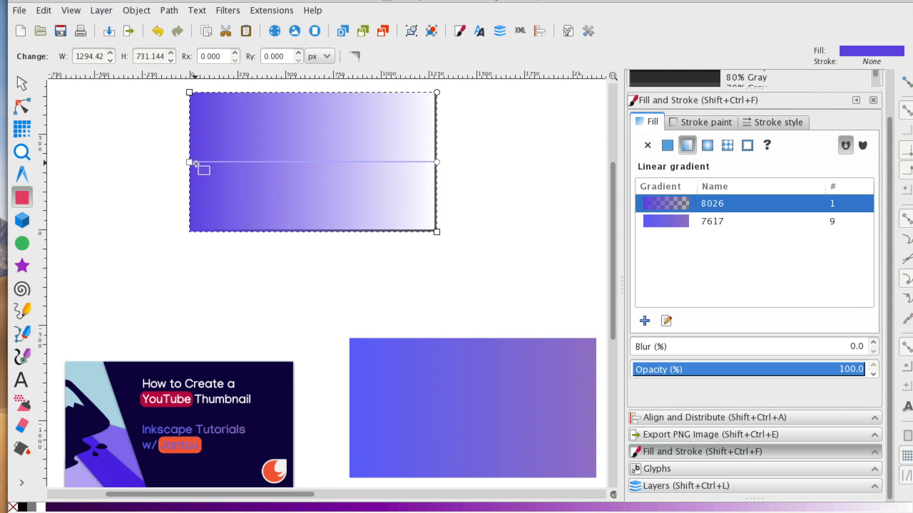
pyautogui.click(436, 162)
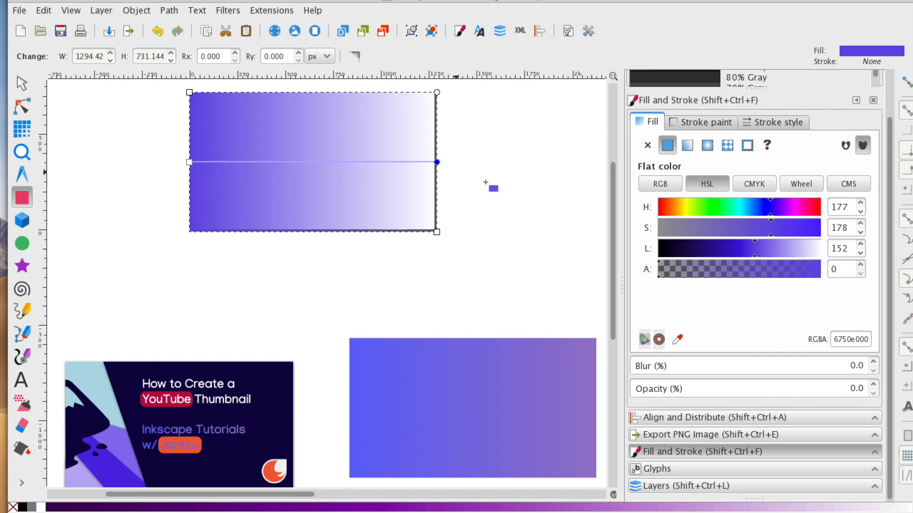
pyautogui.click(764, 251)
pyautogui.click(769, 252)
pyautogui.moveTo(784, 270); pyautogui.dragTo(828, 269)
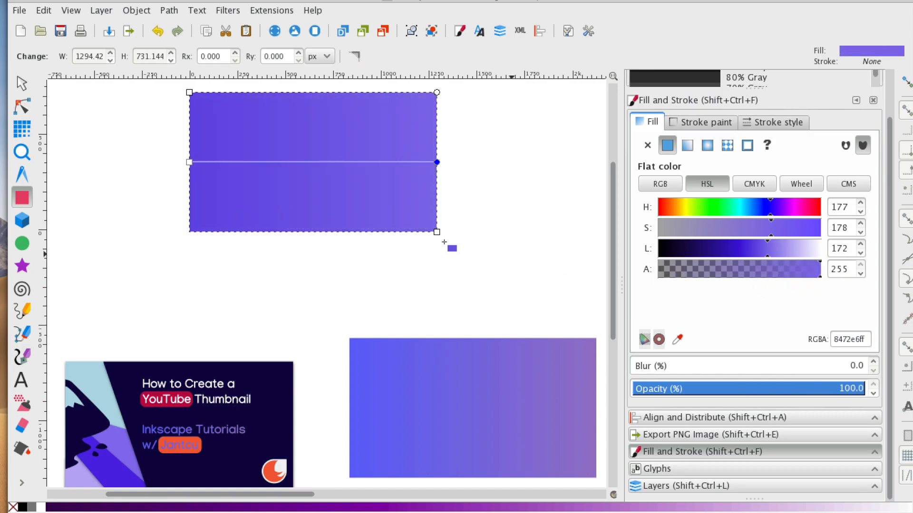
# Step: Recolour the gradient's right end stop to purple with hue 195, saturation 167 and lightness 174
pyautogui.click(780, 249)
pyautogui.click(789, 249)
pyautogui.moveTo(790, 249); pyautogui.dragTo(783, 207)
pyautogui.click(765, 228)
pyautogui.click(782, 206)
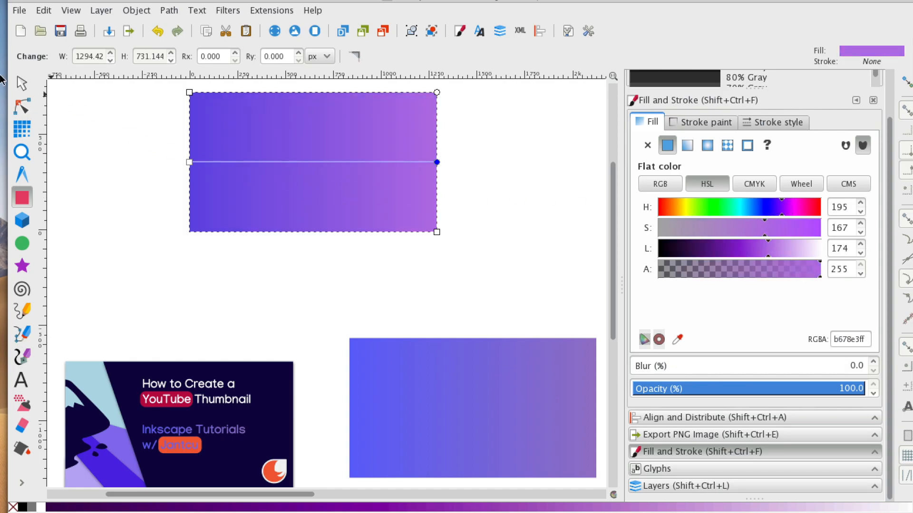
# Step: Copy and paste the gradient rectangle, and give the copy a flat purple fill (b678e3ff)
pyautogui.click(21, 82)
pyautogui.click(92, 151)
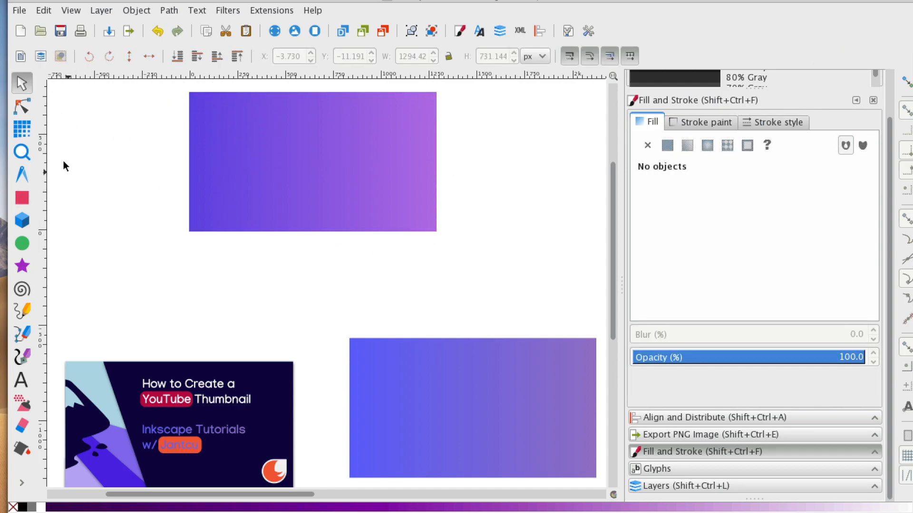
pyautogui.click(281, 133)
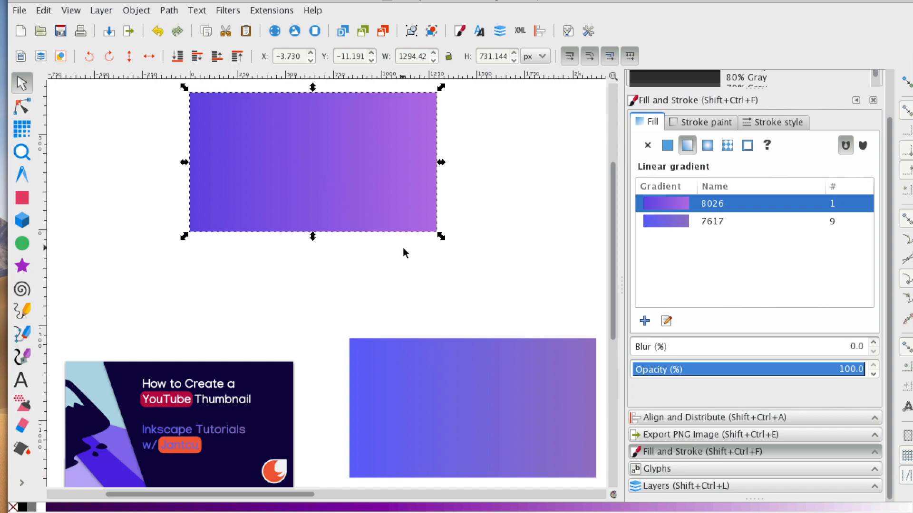
pyautogui.hotkey('ctrl', 'v')
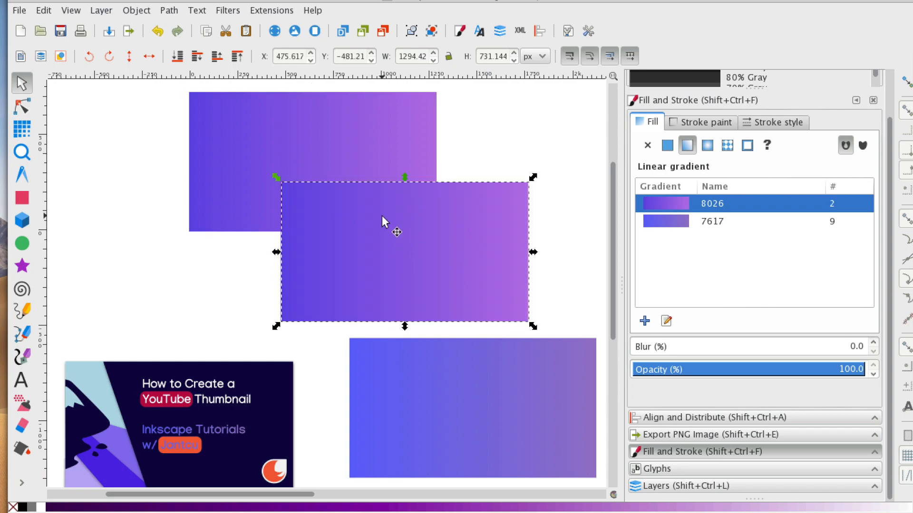
pyautogui.click(667, 147)
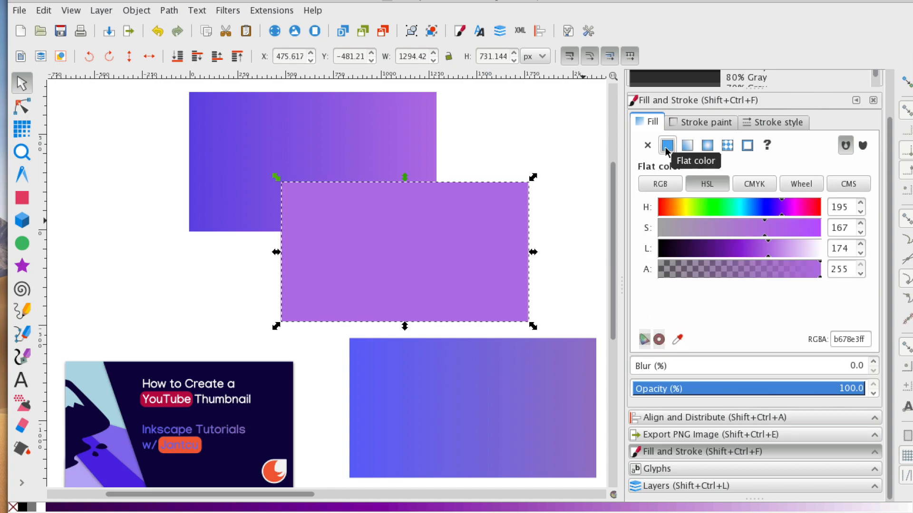
# Step: Lock the purple copy's proportions, shrink it to about 1159 × 655 px and position it inside the gradient rectangle
pyautogui.moveTo(375, 258); pyautogui.dragTo(339, 229)
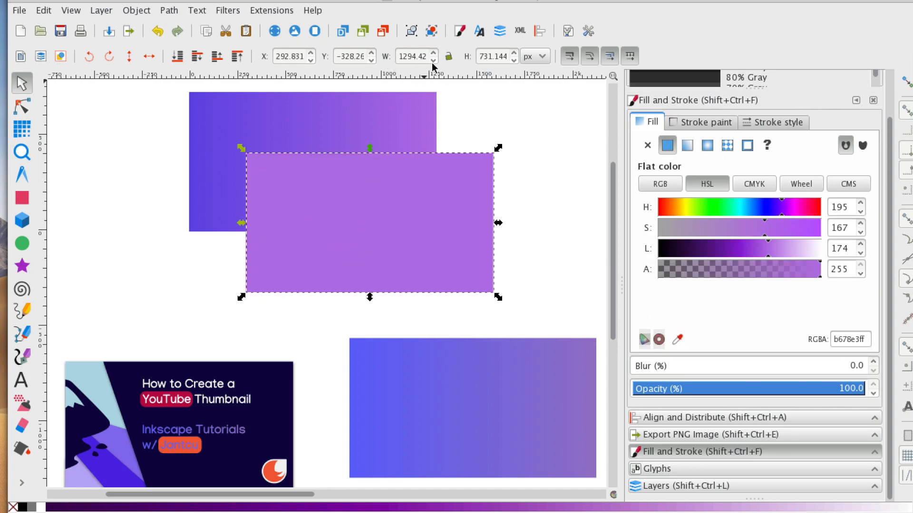
pyautogui.hotkey('ctrl', 'z')
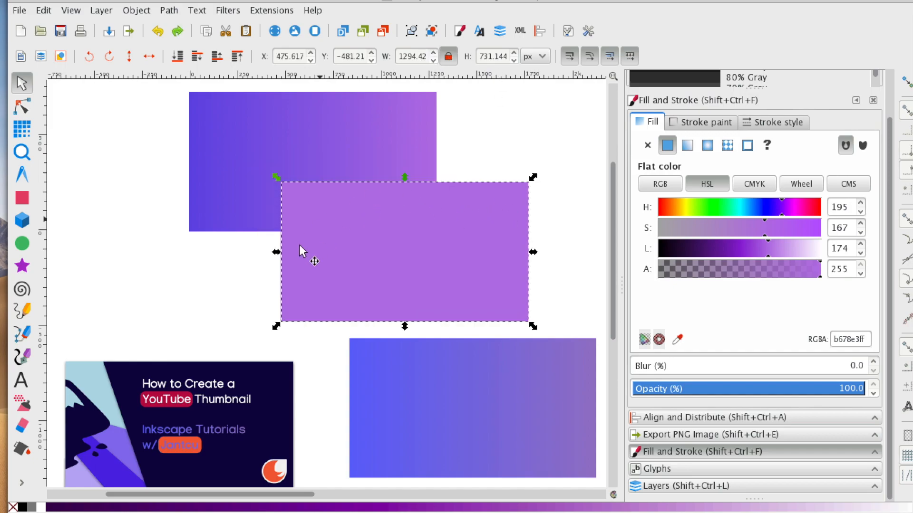
pyautogui.click(434, 61)
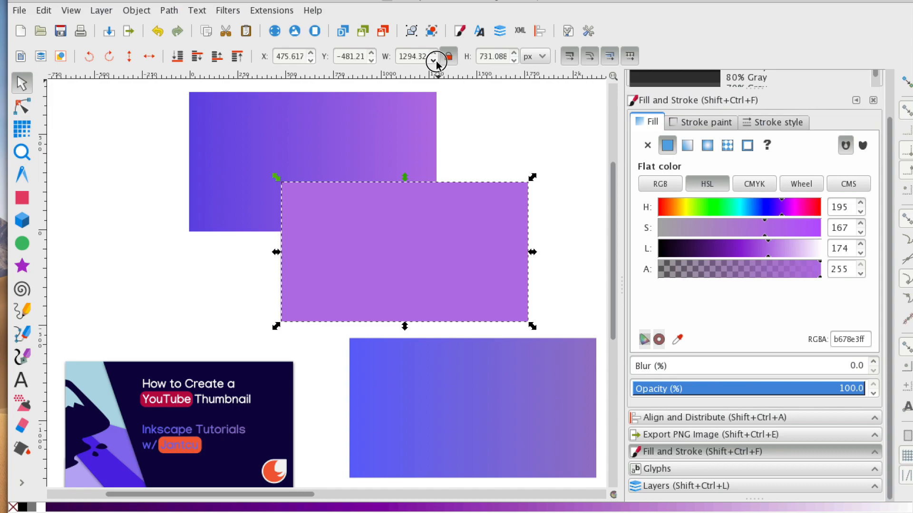
pyautogui.click(434, 60)
pyautogui.click(433, 61)
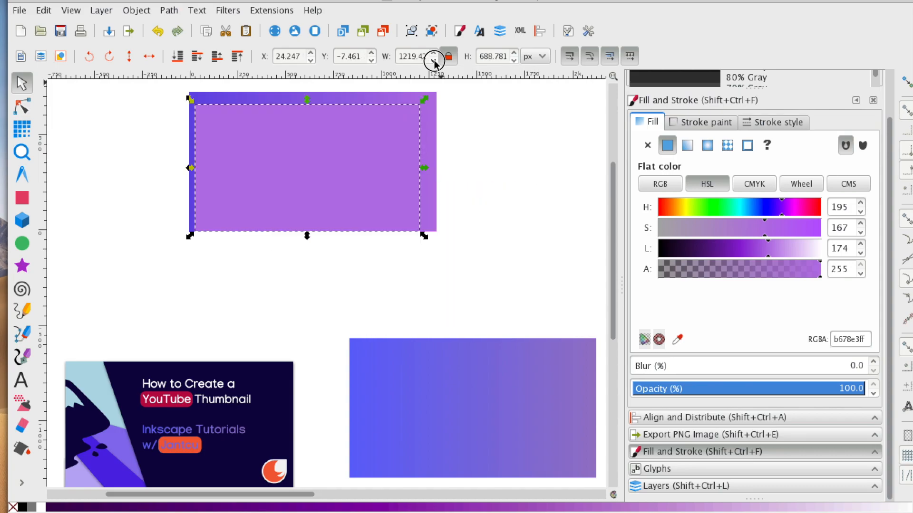
pyautogui.moveTo(359, 139)
pyautogui.mouseDown()
pyautogui.moveTo(364, 131)
pyautogui.moveTo(355, 139)
pyautogui.mouseUp()
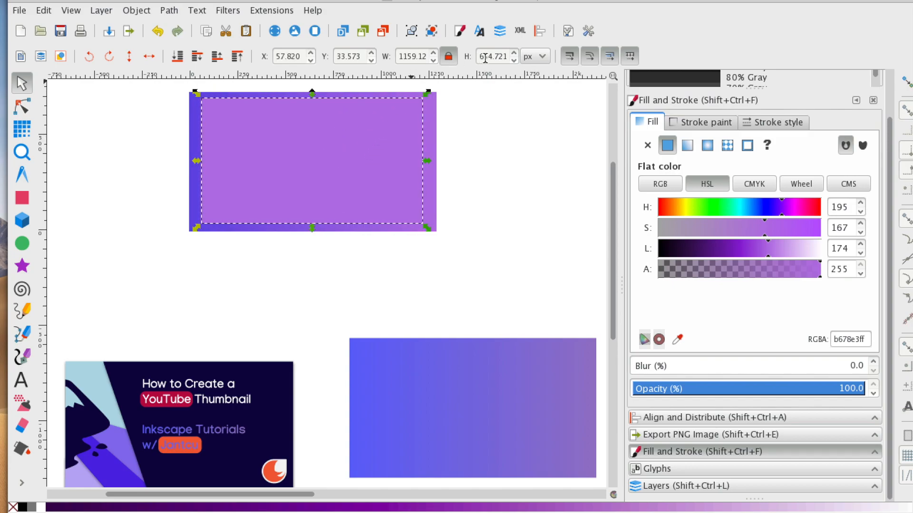
# Step: Shrink the inset purple rectangle proportionally to about 1145 × 647 px and nudge it inside the gradient rectangle
pyautogui.click(433, 61)
pyautogui.click(433, 60)
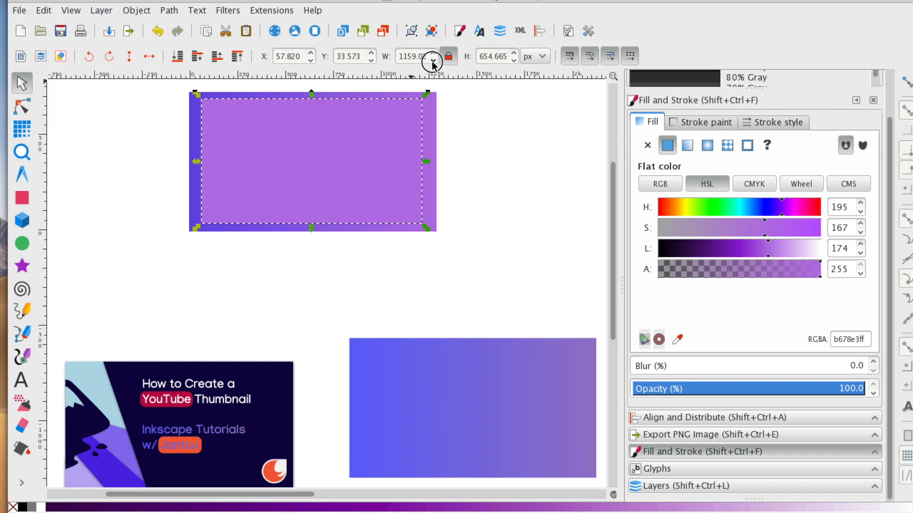
pyautogui.click(433, 61)
pyautogui.click(433, 60)
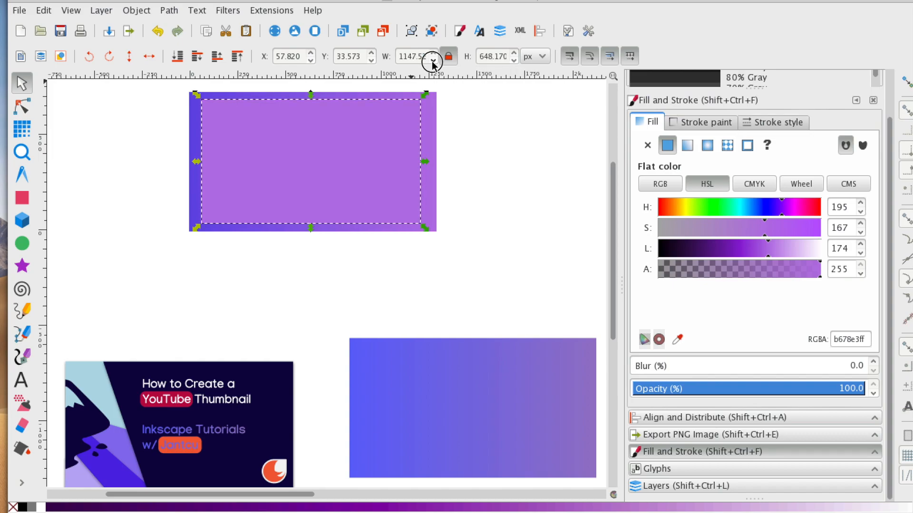
pyautogui.click(433, 60)
pyautogui.click(330, 171)
pyautogui.moveTo(328, 166); pyautogui.dragTo(332, 165)
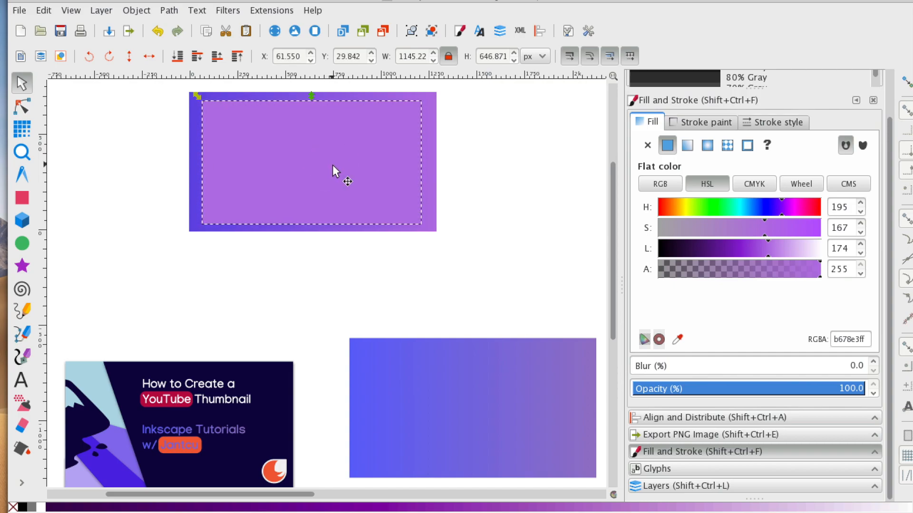
# Step: Centre the inset rectangle on the gradient rectangle both horizontally and vertically, aligning relative to the biggest object
pyautogui.keyDown('shift'); pyautogui.click(432, 126); pyautogui.keyUp('shift')
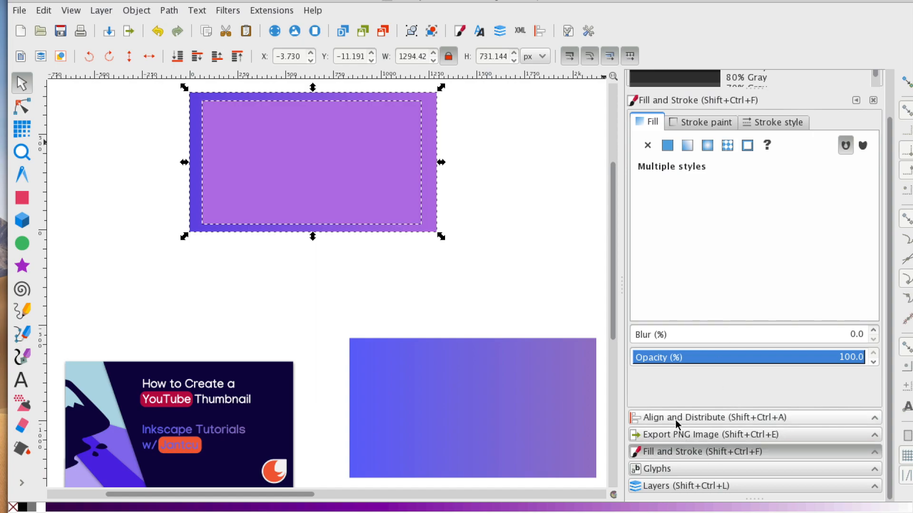
pyautogui.click(696, 418)
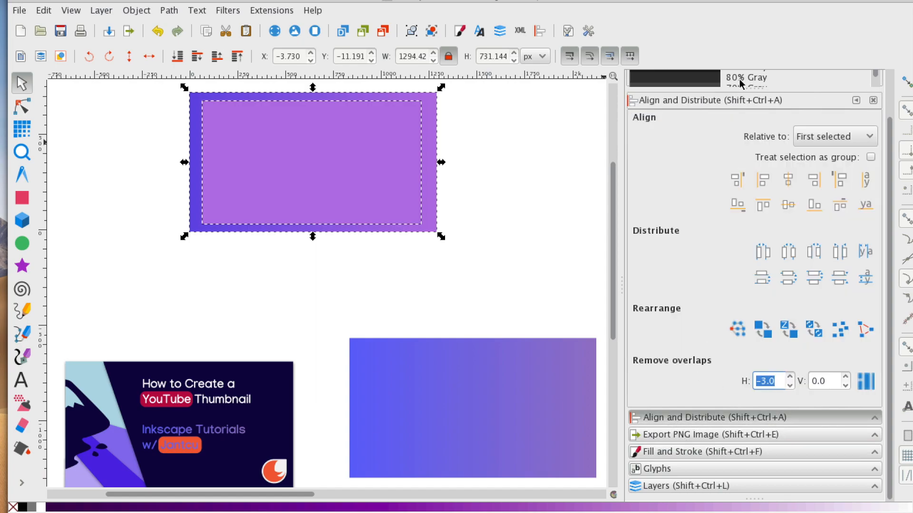
pyautogui.click(851, 143)
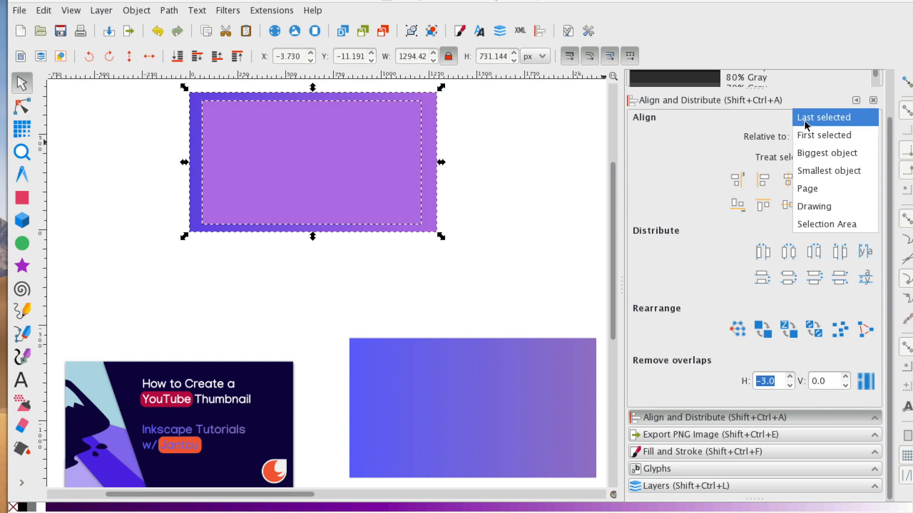
pyautogui.click(827, 153)
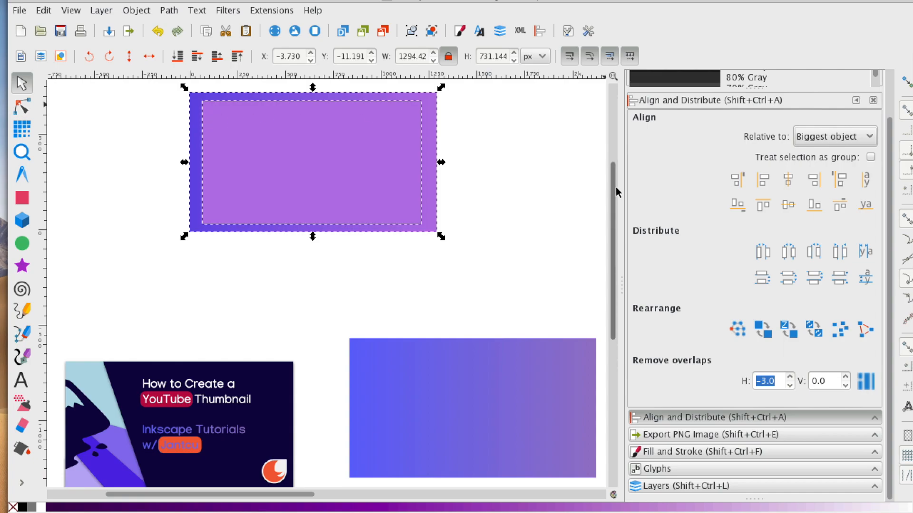
pyautogui.click(789, 182)
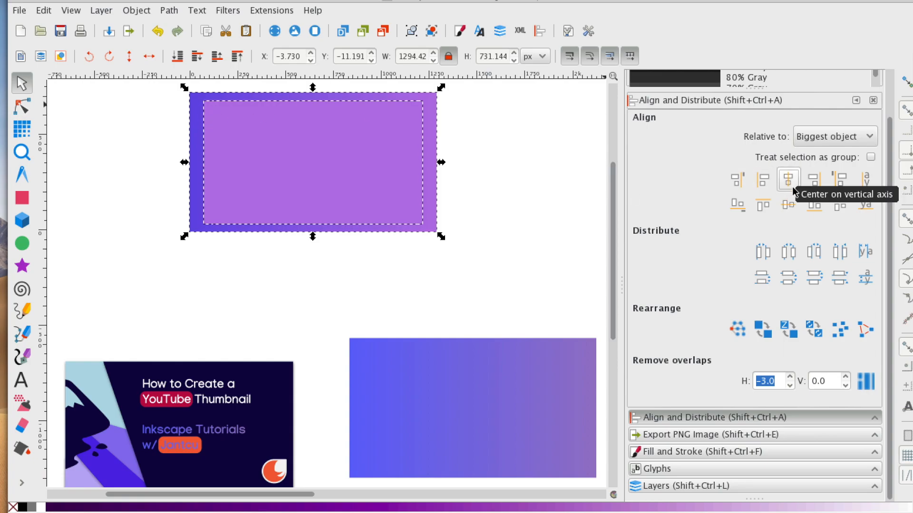
pyautogui.click(789, 206)
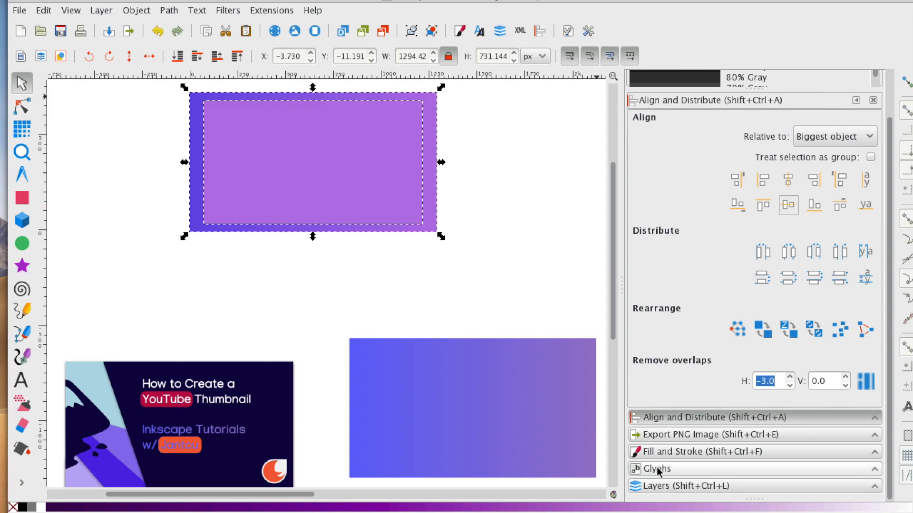
# Step: Recolour only the inset rectangle with the light blue (b3d9e4ff) sampled from the reference thumbnail's sky, and deselect it
pyautogui.click(661, 452)
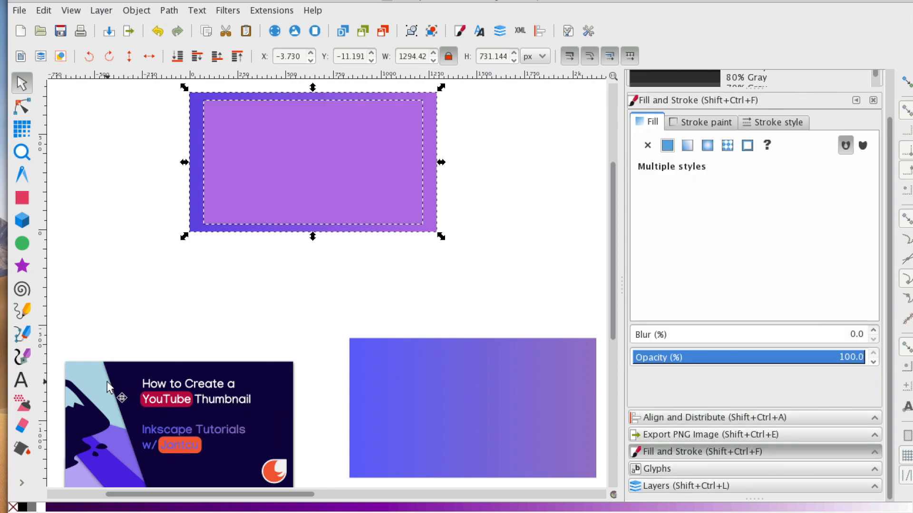
pyautogui.scroll(-3, 62, 297)
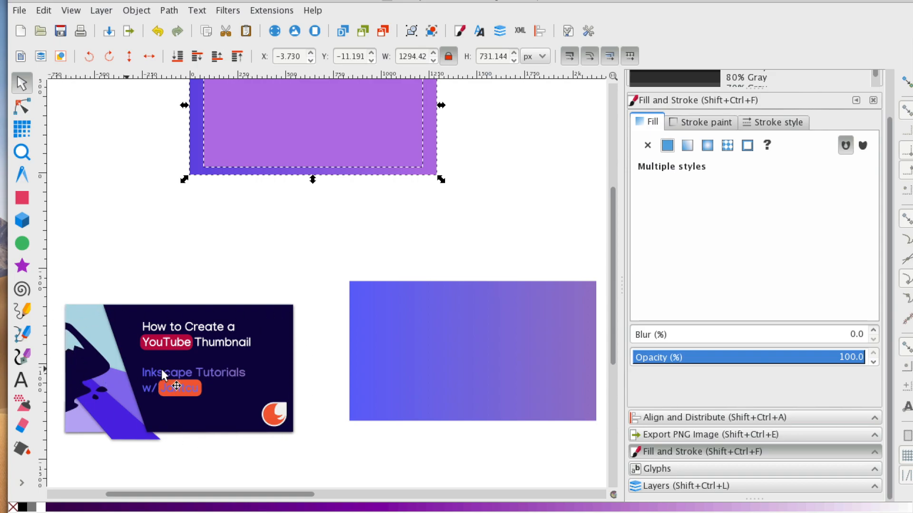
pyautogui.click(683, 120)
pyautogui.click(655, 123)
pyautogui.scroll(13, 475, 216)
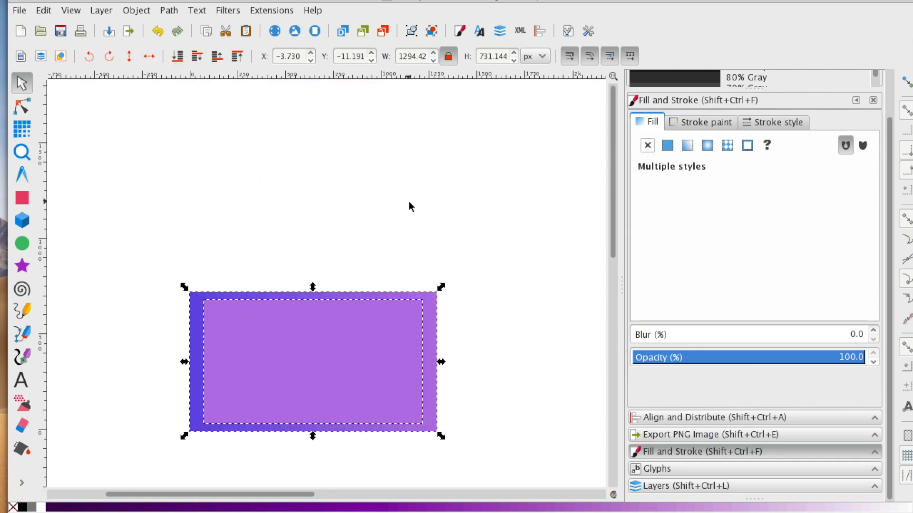
pyautogui.scroll(-15, 389, 200)
pyautogui.click(326, 121)
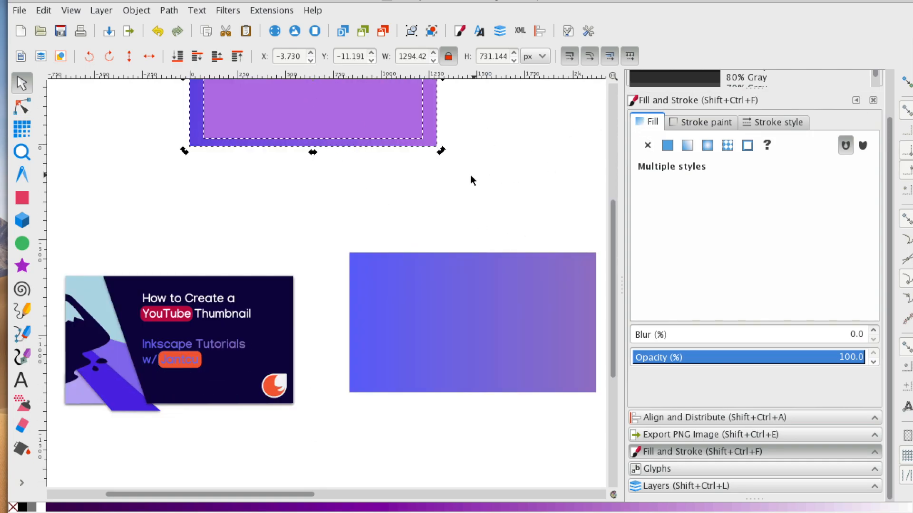
pyautogui.click(401, 199)
pyautogui.click(362, 135)
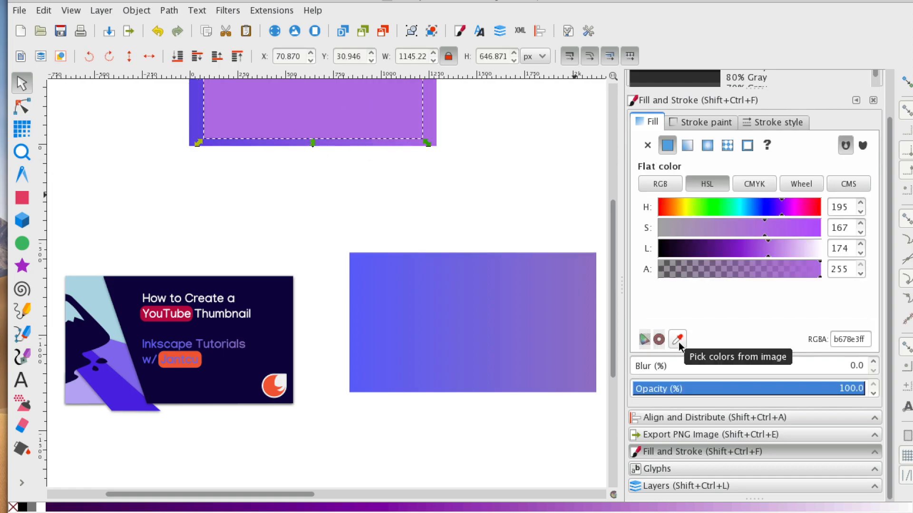
pyautogui.click(677, 341)
pyautogui.click(101, 293)
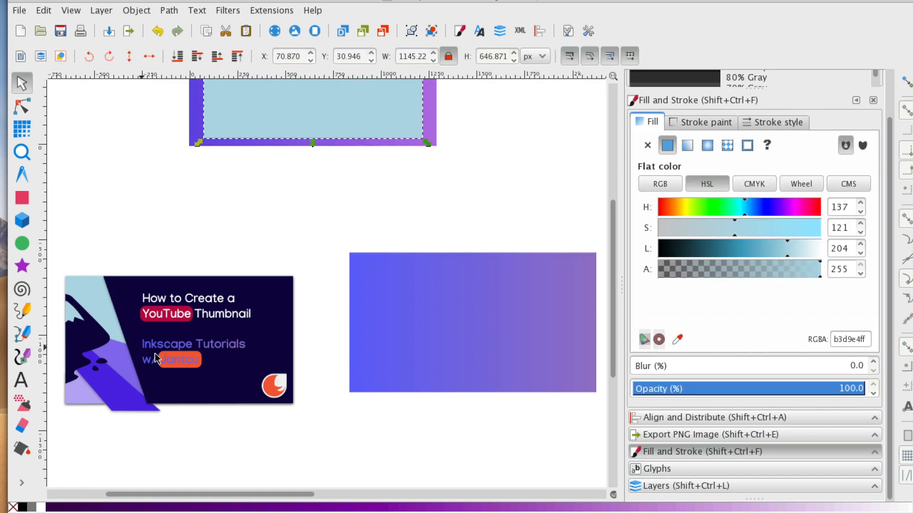
pyautogui.scroll(5, 201, 355)
pyautogui.click(262, 361)
# Step: Compare the design with the two reference thumbnails below it to examine their layout and inset artwork
pyautogui.scroll(-5, 203, 340)
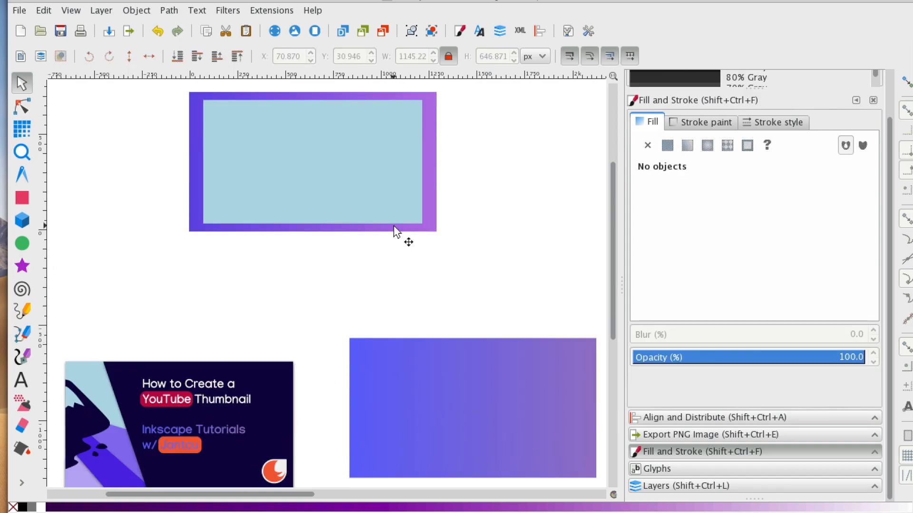
pyautogui.scroll(-3, 385, 233)
pyautogui.scroll(-15, 190, 399)
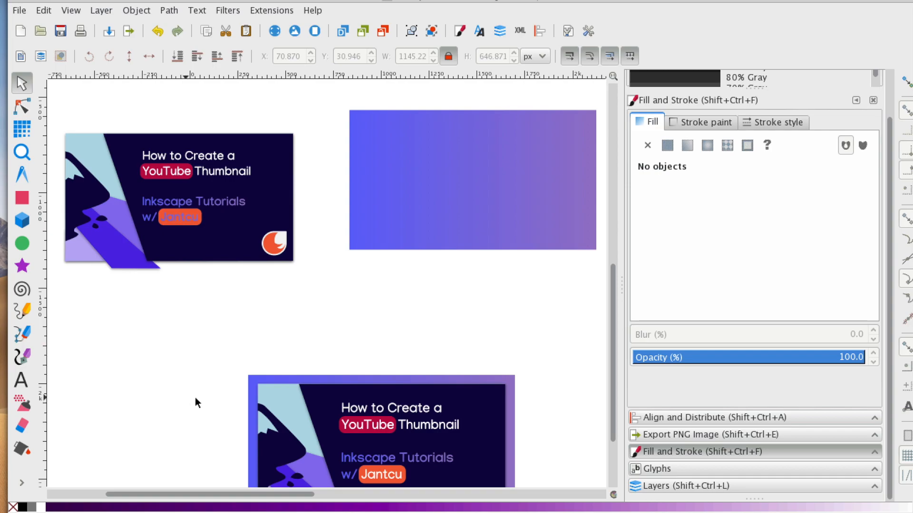
pyautogui.scroll(5, 245, 351)
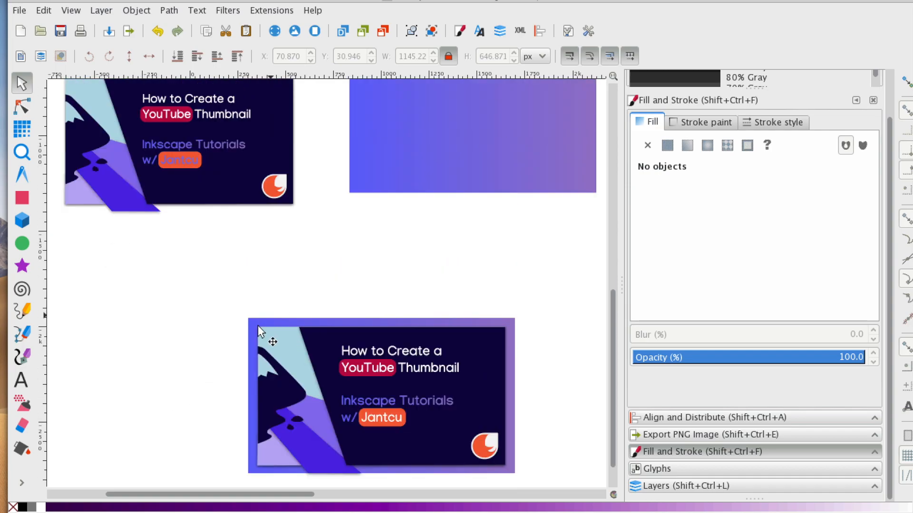
pyautogui.scroll(12, 238, 389)
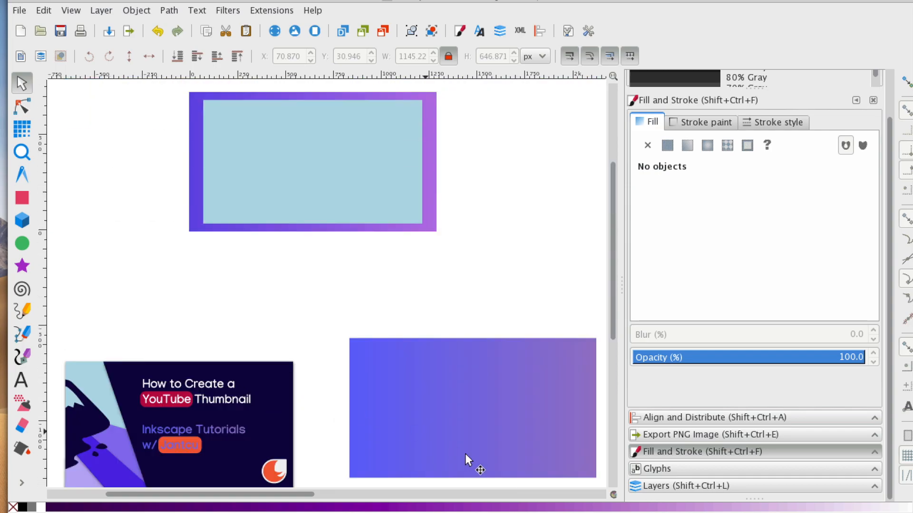
pyautogui.moveTo(287, 495); pyautogui.dragTo(258, 495)
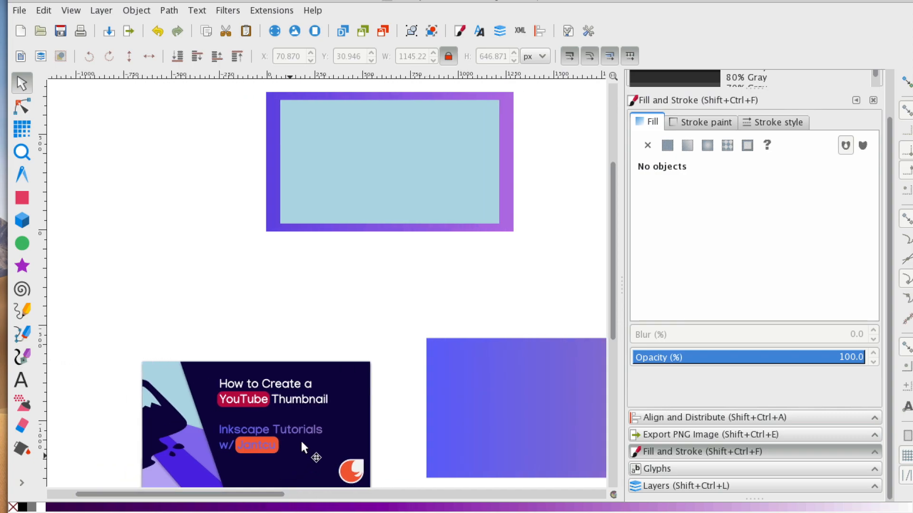
pyautogui.scroll(18, 306, 430)
pyautogui.scroll(-20, 306, 428)
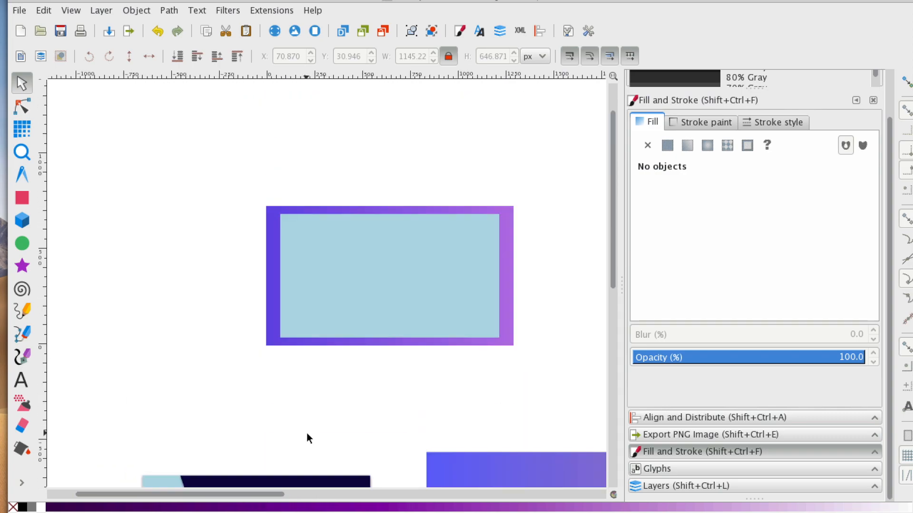
pyautogui.scroll(-5, 304, 457)
# Step: Move the black Inkscape logo from outside the page up to the left side of the new thumbnail
pyautogui.moveTo(291, 494); pyautogui.dragTo(441, 494)
pyautogui.moveTo(547, 352)
pyautogui.mouseDown()
pyautogui.moveTo(204, 305)
pyautogui.moveTo(156, 308)
pyautogui.mouseUp()
pyautogui.moveTo(309, 495); pyautogui.dragTo(148, 470)
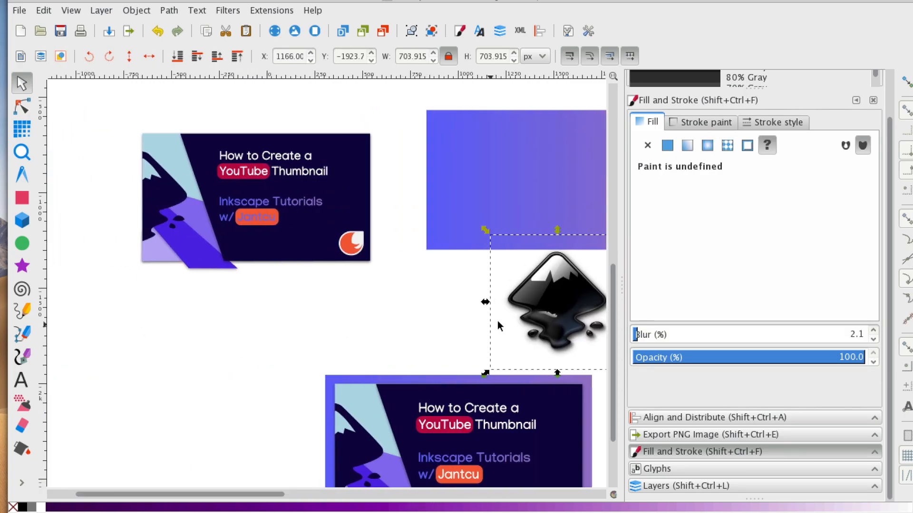
pyautogui.moveTo(287, 230); pyautogui.dragTo(238, 175)
pyautogui.scroll(5, 409, 465)
pyautogui.moveTo(221, 372); pyautogui.dragTo(225, 145)
# Step: Raise the Inkscape logo to the top of the stack and centre it over the light blue rectangle's left edge
pyautogui.click(137, 10)
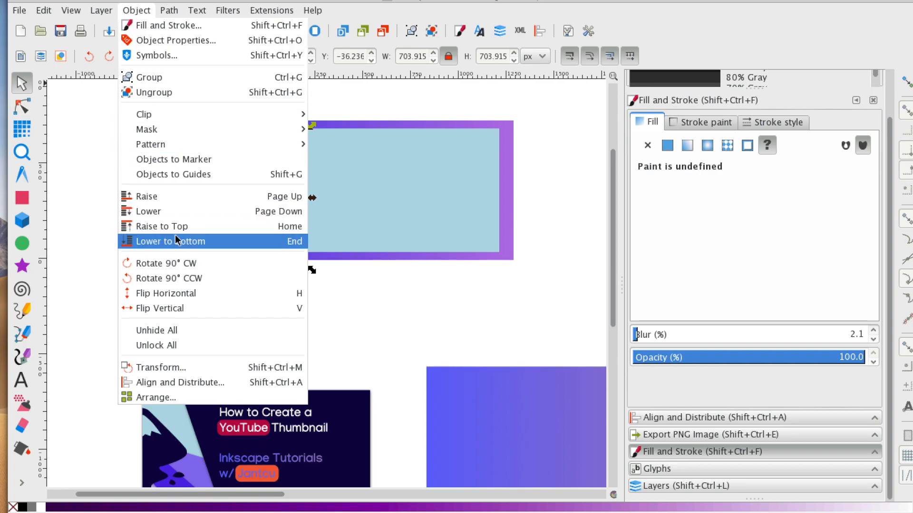
pyautogui.click(164, 199)
pyautogui.click(131, 13)
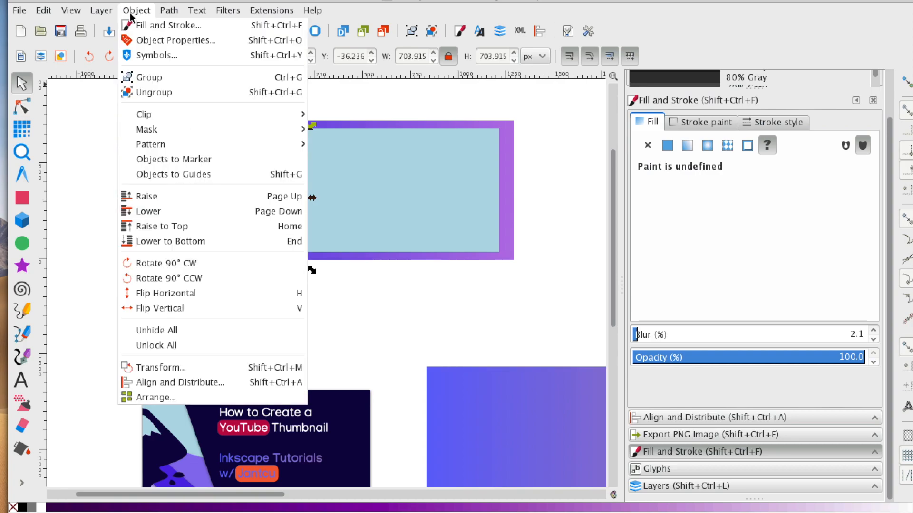
pyautogui.click(157, 228)
pyautogui.moveTo(241, 195); pyautogui.dragTo(267, 181)
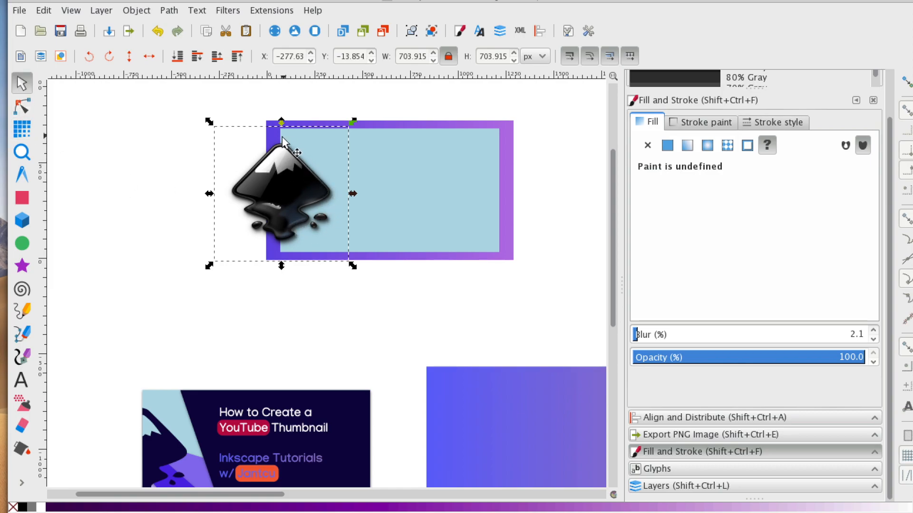
# Step: Trace the right half of the logo's outline with the Bezier pen, closing the path along the light blue rectangle's left edge
pyautogui.click(29, 152)
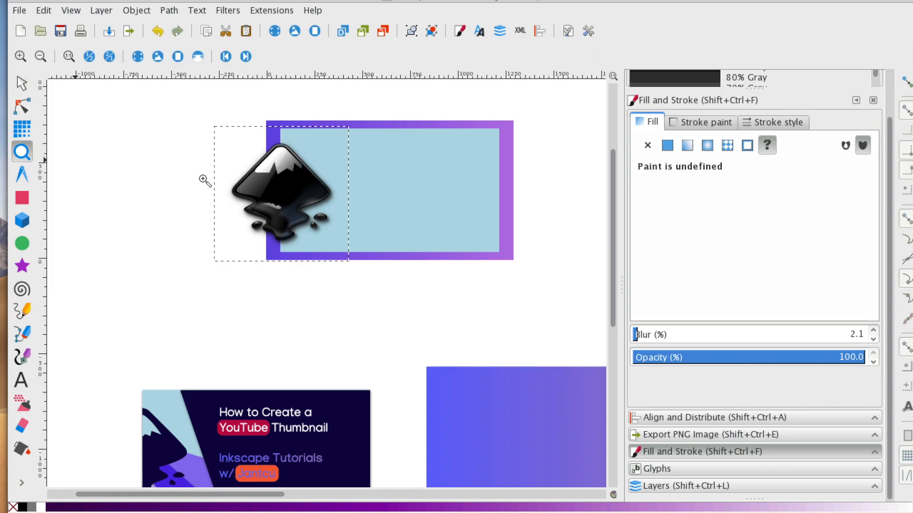
pyautogui.click(294, 184)
pyautogui.click(294, 184)
pyautogui.click(294, 184)
pyautogui.scroll(3, 159, 206)
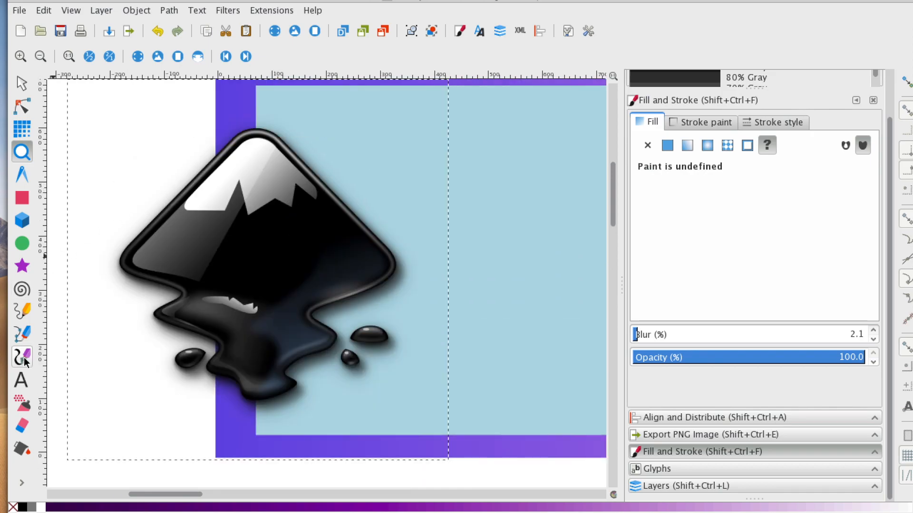
pyautogui.click(28, 342)
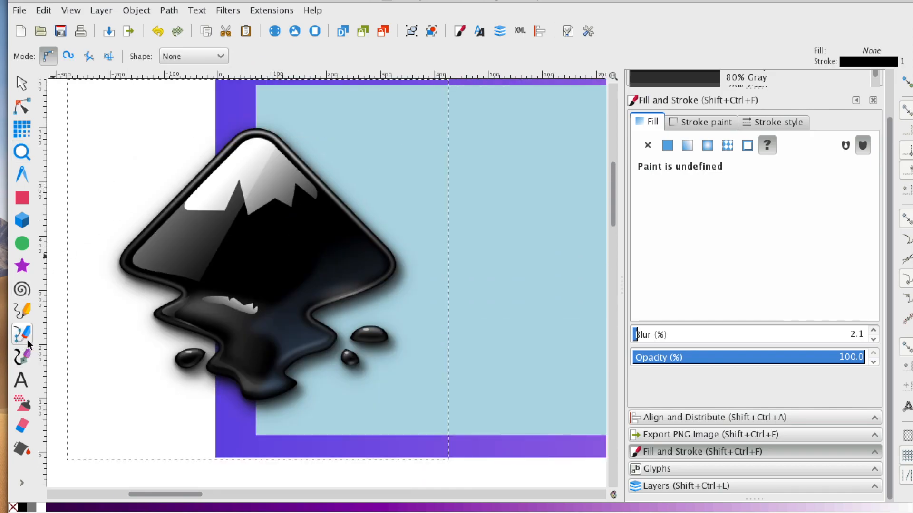
pyautogui.click(255, 132)
pyautogui.moveTo(281, 141); pyautogui.dragTo(288, 151)
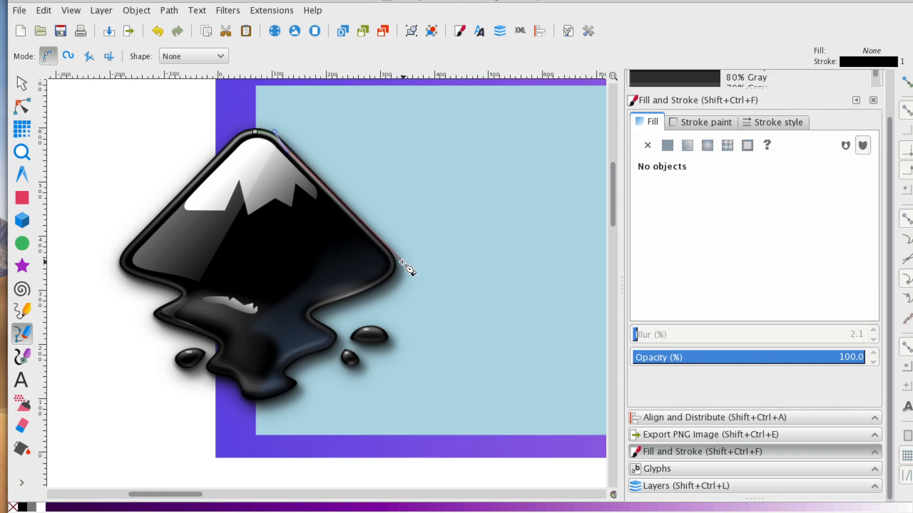
pyautogui.moveTo(393, 261); pyautogui.dragTo(393, 276)
pyautogui.moveTo(312, 310); pyautogui.dragTo(336, 338)
pyautogui.moveTo(328, 351)
pyautogui.mouseDown()
pyautogui.moveTo(285, 377)
pyautogui.moveTo(298, 385)
pyautogui.moveTo(255, 403)
pyautogui.mouseUp()
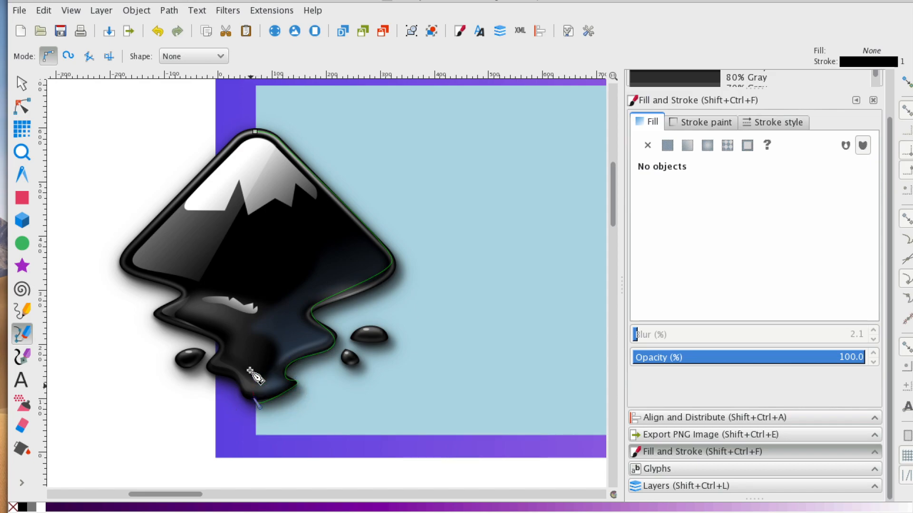
pyautogui.click(255, 131)
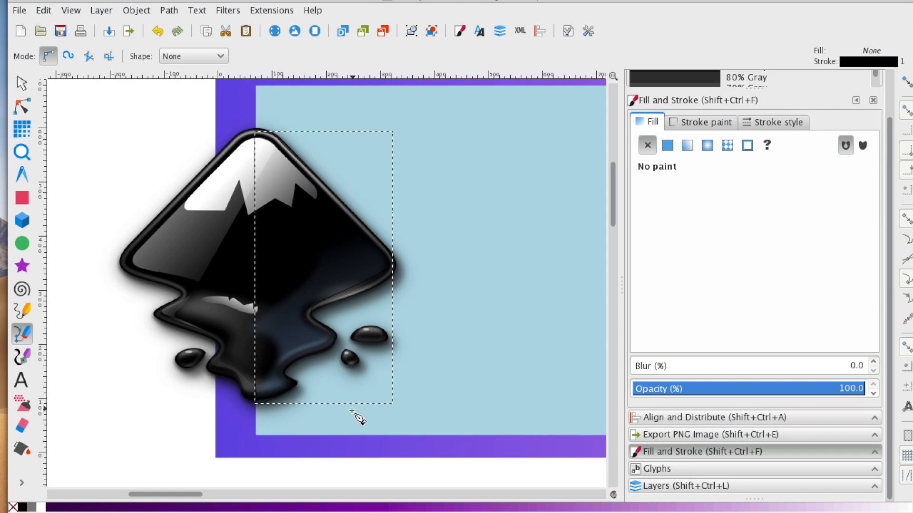
# Step: Refine the traced path's nodes and curves at the logo's right corner and lower drips to follow its outline
pyautogui.click(25, 108)
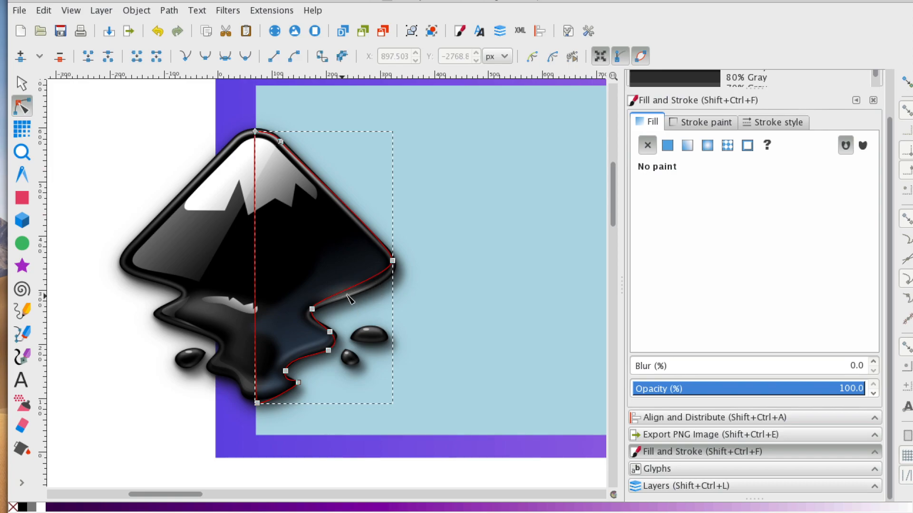
pyautogui.moveTo(364, 285); pyautogui.dragTo(400, 265)
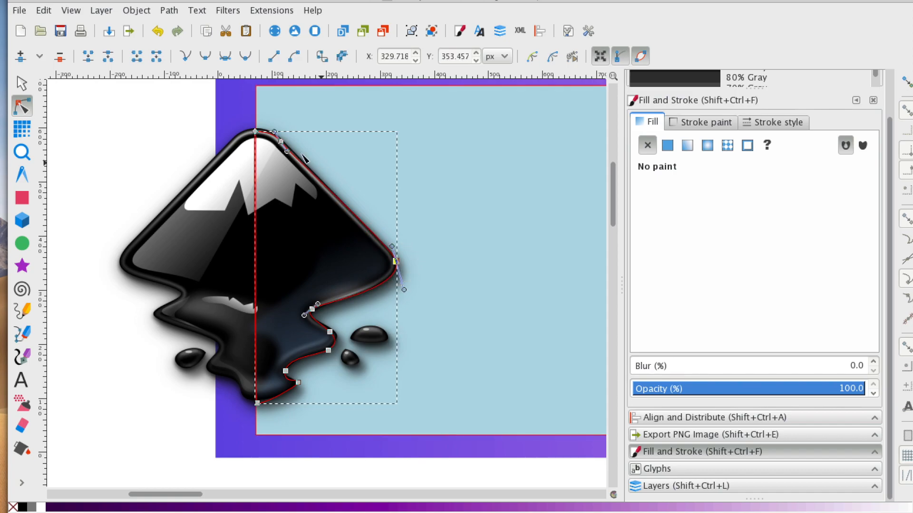
pyautogui.moveTo(314, 314); pyautogui.dragTo(312, 317)
pyautogui.click(330, 332)
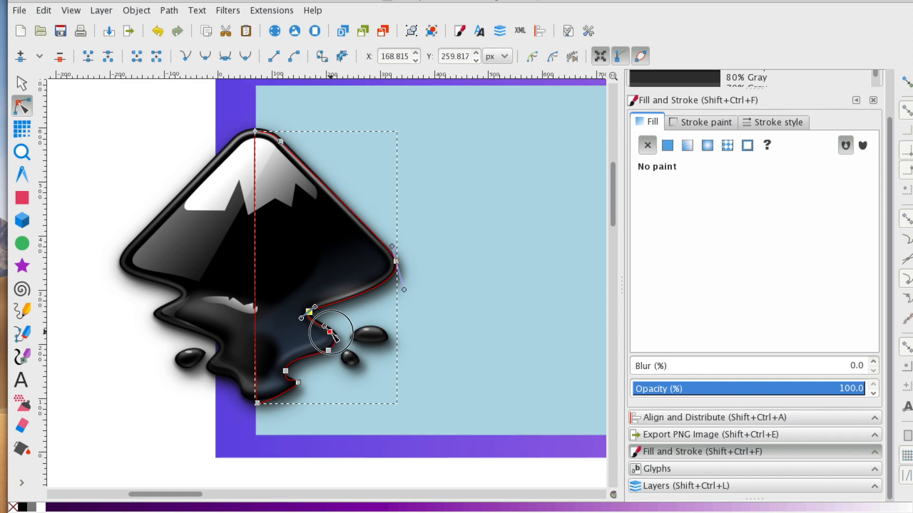
pyautogui.moveTo(288, 380); pyautogui.dragTo(287, 378)
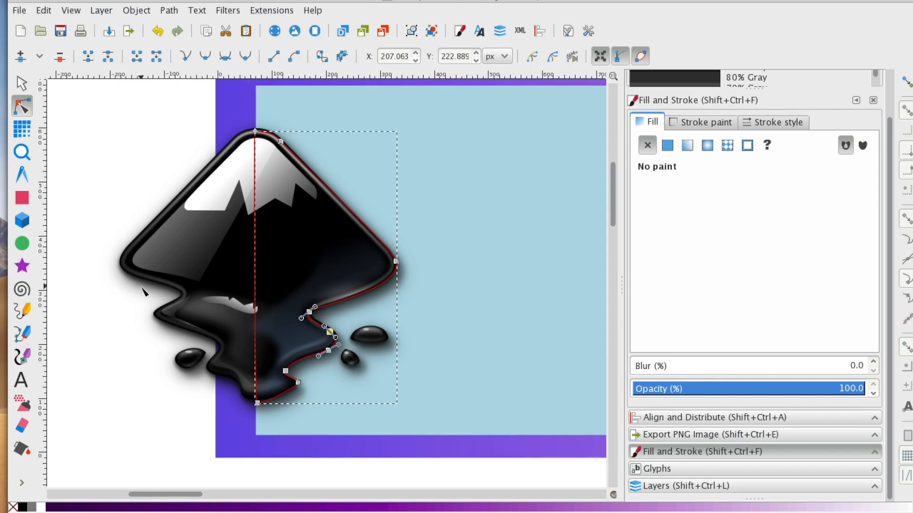
# Step: Refit the traced path's bottom tip, lowest drip and the notch above it to the logo's edge by moving nodes and bending segments
pyautogui.click(22, 152)
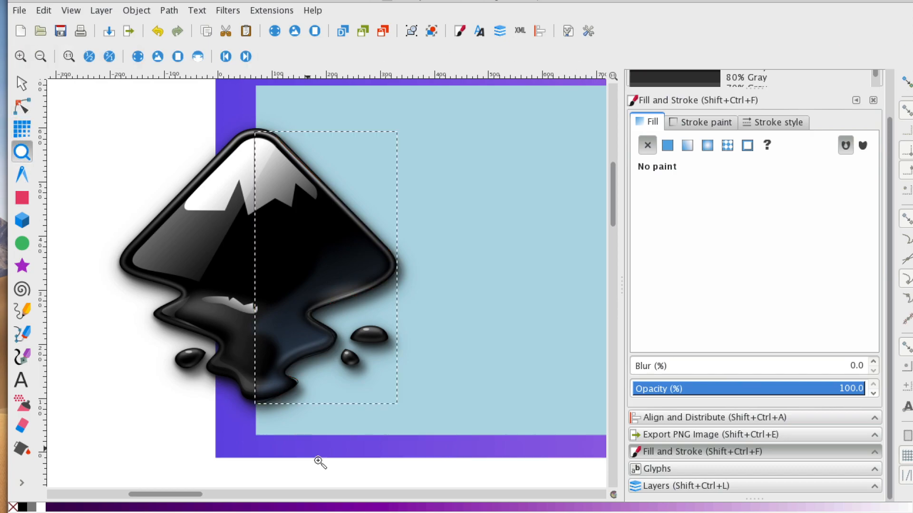
pyautogui.click(265, 391)
pyautogui.click(265, 391)
pyautogui.click(22, 106)
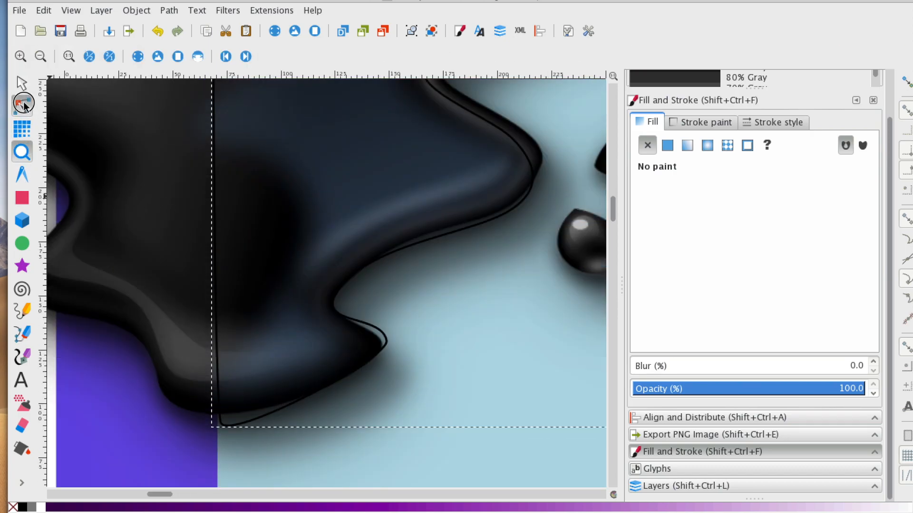
pyautogui.moveTo(219, 427); pyautogui.dragTo(214, 418)
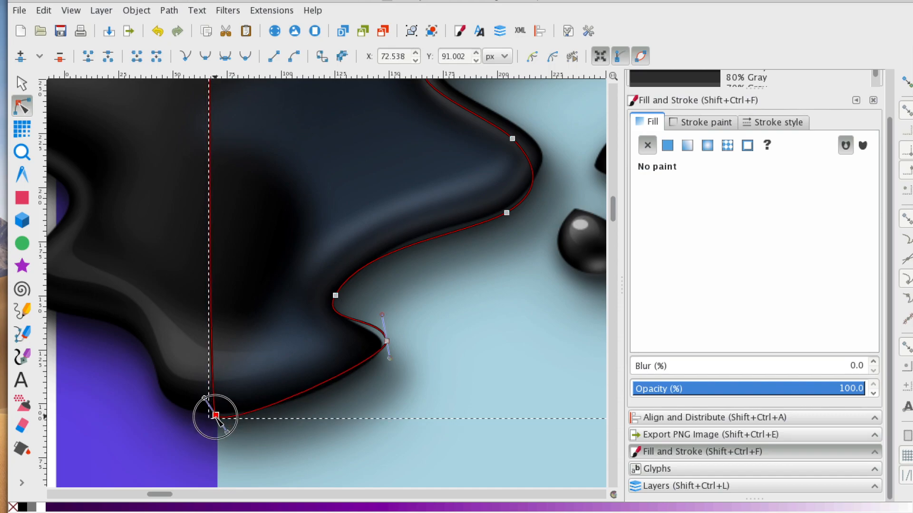
pyautogui.moveTo(388, 343); pyautogui.dragTo(383, 349)
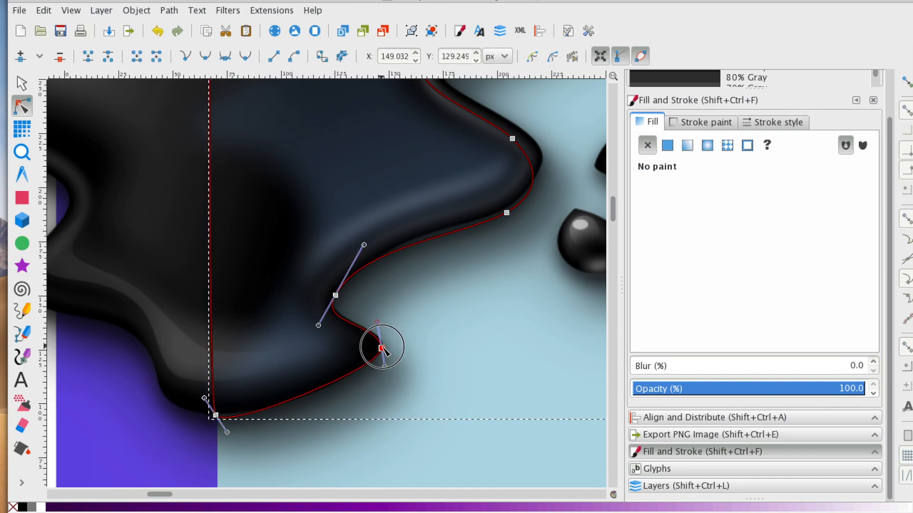
pyautogui.moveTo(339, 379); pyautogui.dragTo(338, 385)
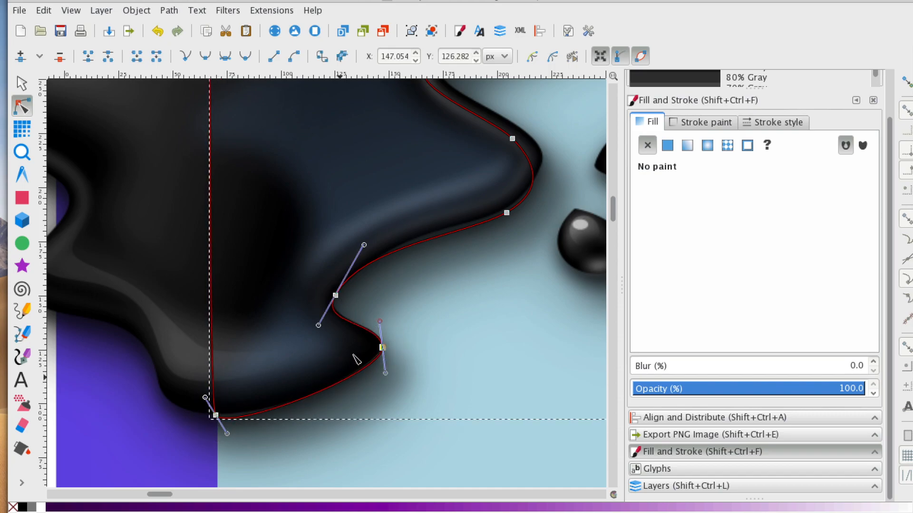
pyautogui.moveTo(339, 298); pyautogui.dragTo(341, 295)
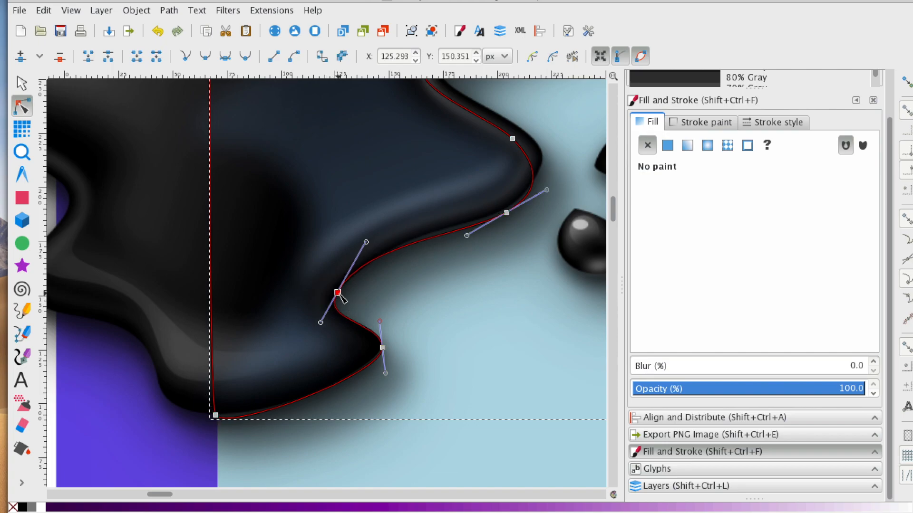
# Step: Reshape the traced path around the logo's middle drip and the notch above it, adjusting nodes and curves to follow the outline
pyautogui.moveTo(531, 163); pyautogui.dragTo(515, 139)
pyautogui.click(513, 137)
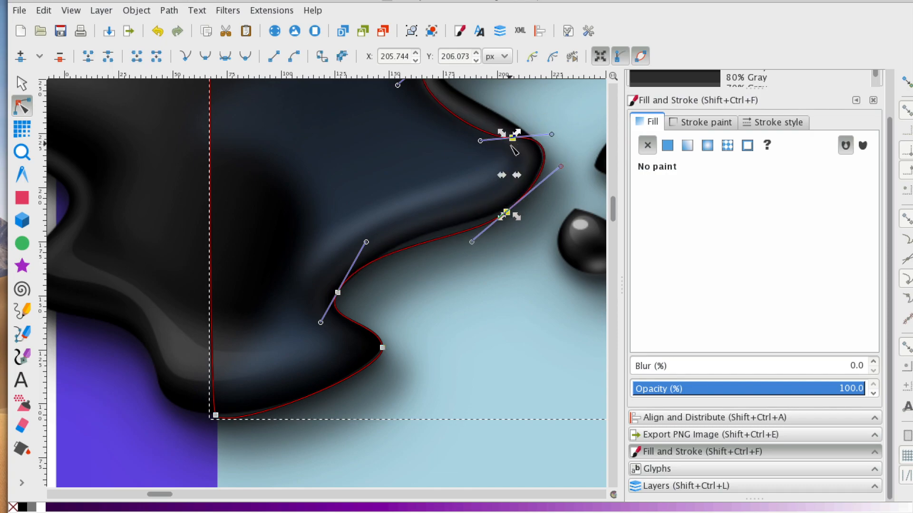
pyautogui.scroll(3, 515, 167)
pyautogui.click(449, 166)
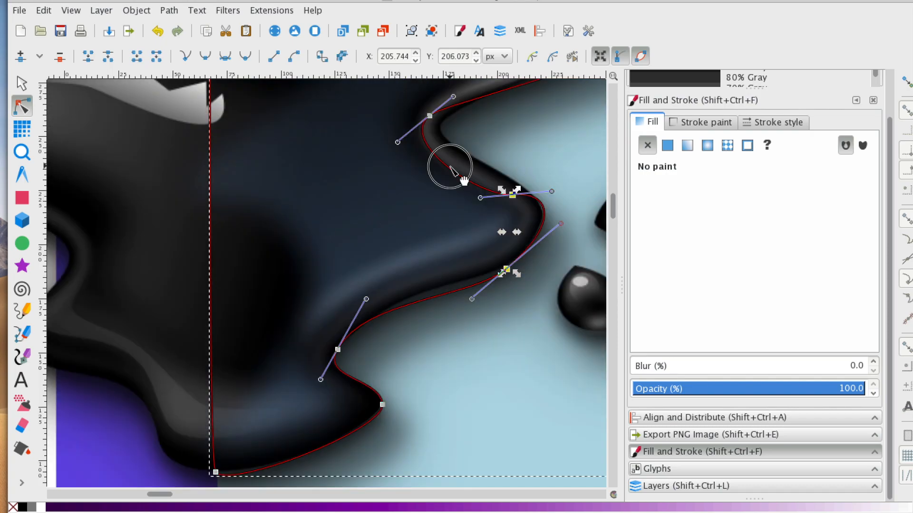
pyautogui.moveTo(447, 166); pyautogui.dragTo(471, 171)
pyautogui.moveTo(513, 195); pyautogui.dragTo(517, 185)
pyautogui.click(434, 109)
pyautogui.moveTo(434, 109); pyautogui.dragTo(437, 117)
pyautogui.scroll(6, 526, 194)
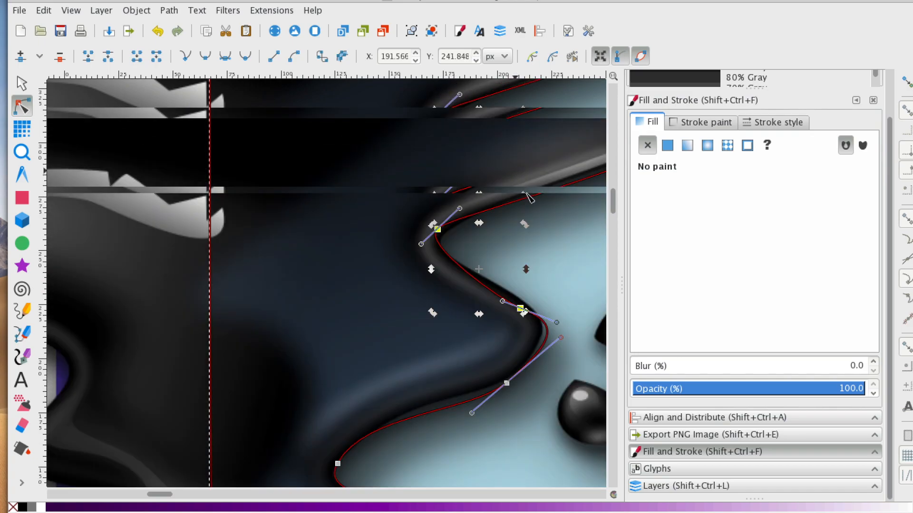
pyautogui.click(501, 207)
pyautogui.moveTo(503, 206); pyautogui.dragTo(504, 200)
pyautogui.click(442, 231)
pyautogui.moveTo(435, 231); pyautogui.dragTo(439, 233)
# Step: Examine the finished example thumbnail below the page and compare it with the traced logo
pyautogui.click(22, 152)
pyautogui.keyDown('shift'); pyautogui.click(126, 209); pyautogui.keyUp('shift')
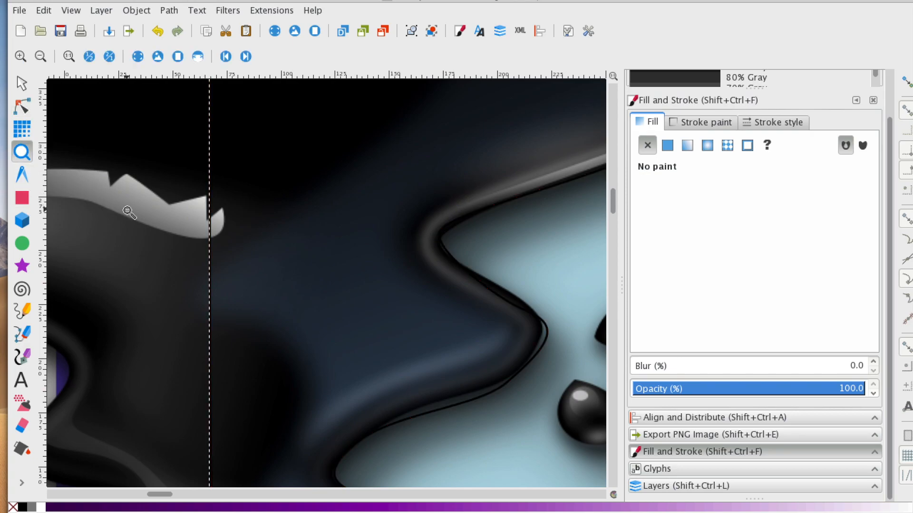
pyautogui.keyDown('shift'); pyautogui.click(128, 211); pyautogui.keyUp('shift')
pyautogui.keyDown('shift'); pyautogui.click(127, 210); pyautogui.keyUp('shift')
pyautogui.keyDown('shift'); pyautogui.click(127, 210); pyautogui.keyUp('shift')
pyautogui.scroll(6, 81, 210)
pyautogui.scroll(-2, 65, 206)
pyautogui.scroll(-4, 65, 207)
pyautogui.scroll(-20, 193, 271)
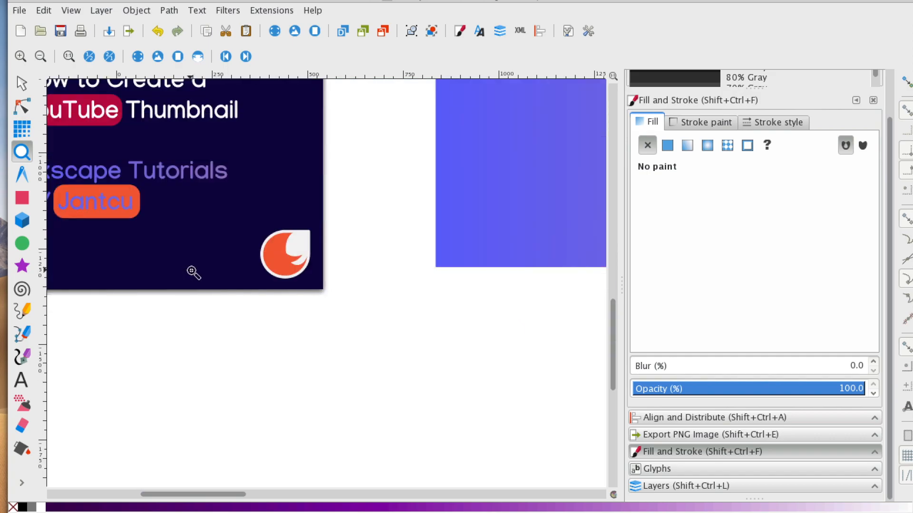
pyautogui.moveTo(247, 495); pyautogui.dragTo(196, 485)
pyautogui.scroll(8, 220, 450)
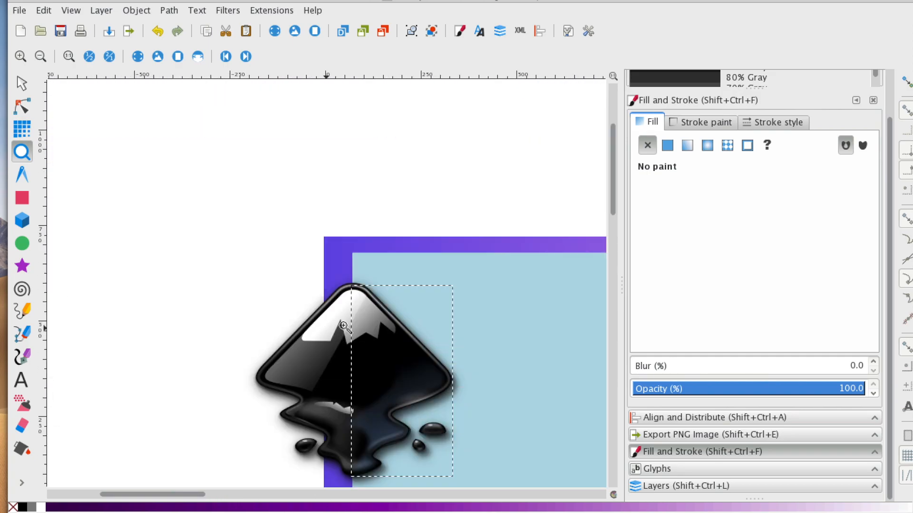
pyautogui.scroll(-6, 355, 316)
pyautogui.scroll(8, 354, 314)
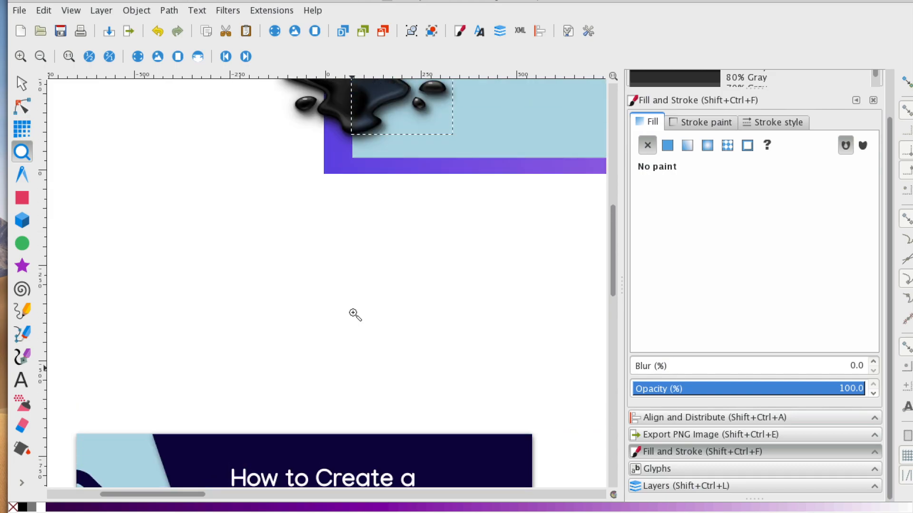
# Step: Trace the larger and the smaller ink droplet right of the logo as separate closed paths with the Bezier pen
pyautogui.click(441, 205)
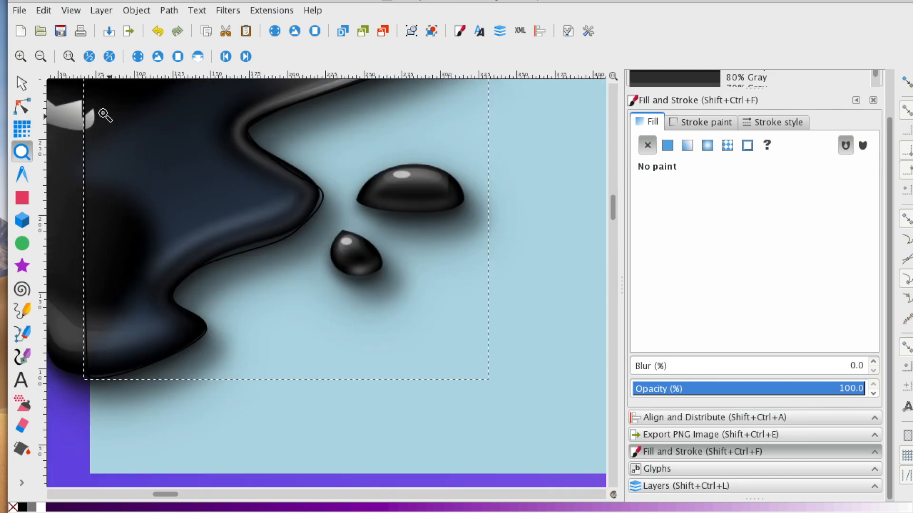
pyautogui.click(22, 334)
pyautogui.click(356, 199)
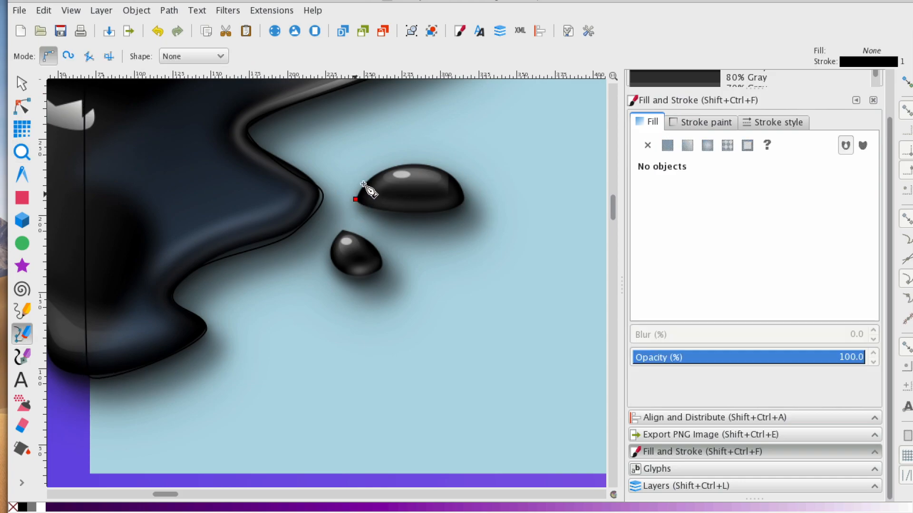
pyautogui.moveTo(426, 167); pyautogui.dragTo(457, 212)
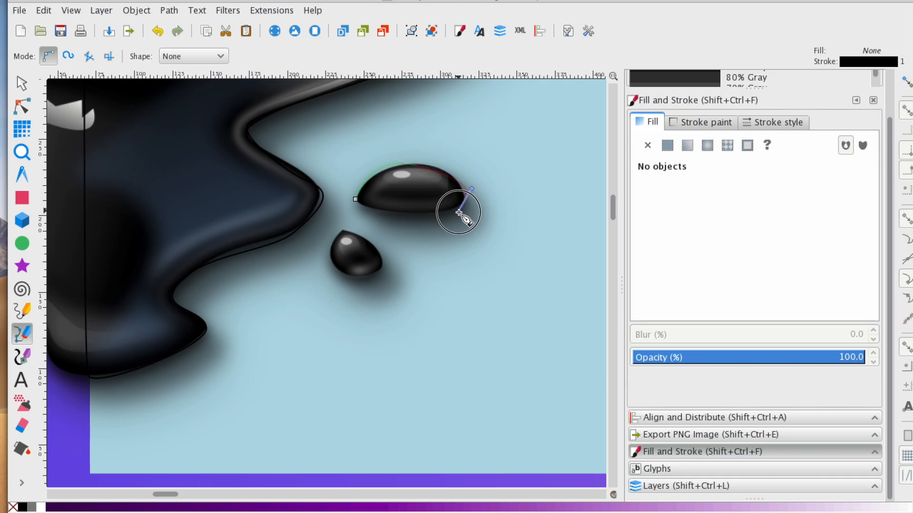
pyautogui.moveTo(355, 200); pyautogui.dragTo(347, 182)
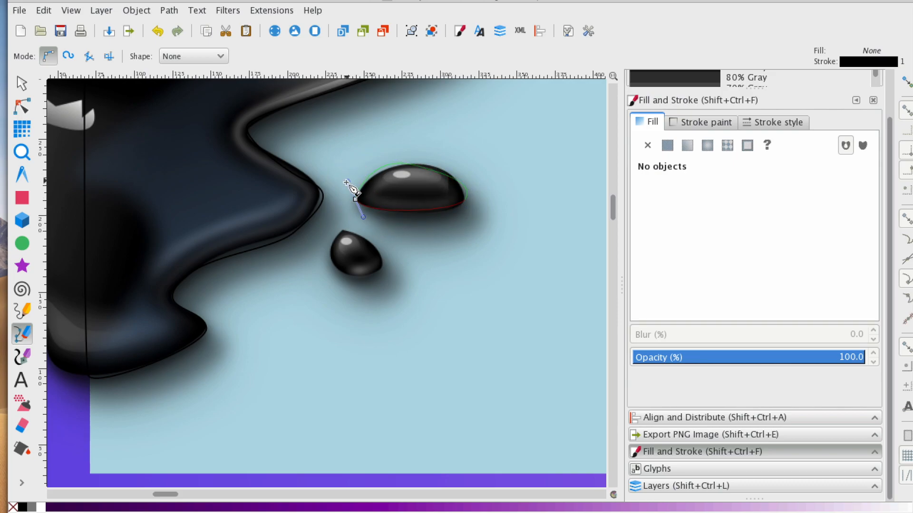
pyautogui.click(341, 232)
pyautogui.moveTo(382, 257); pyautogui.dragTo(314, 261)
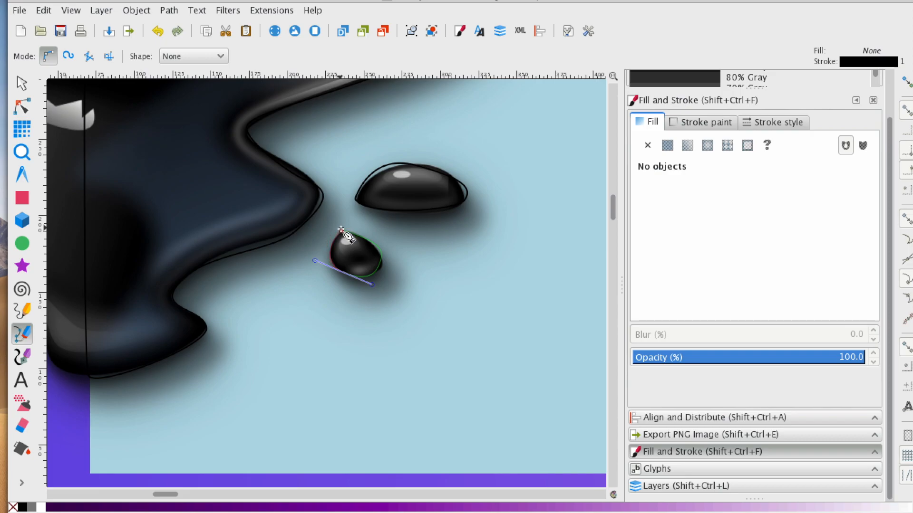
pyautogui.click(342, 231)
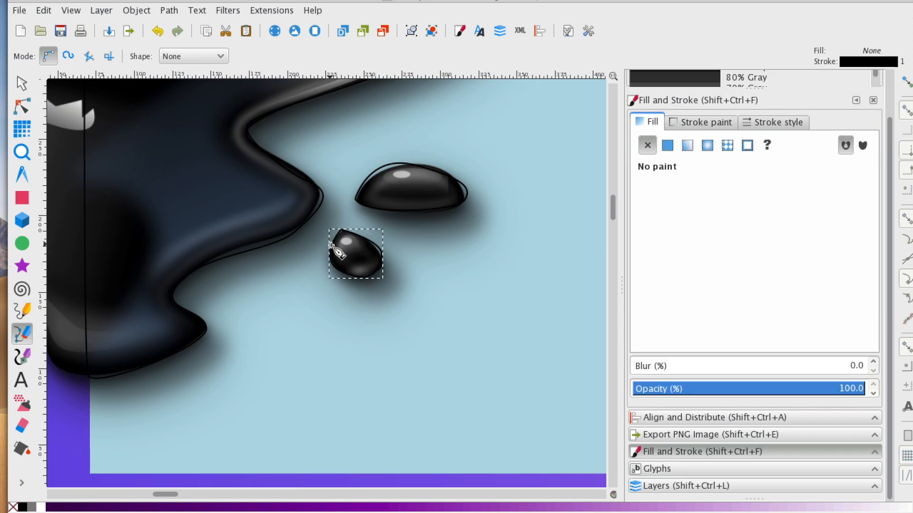
# Step: Adjust the right and top nodes of the larger droplet's path to match the droplet's outline
pyautogui.click(21, 83)
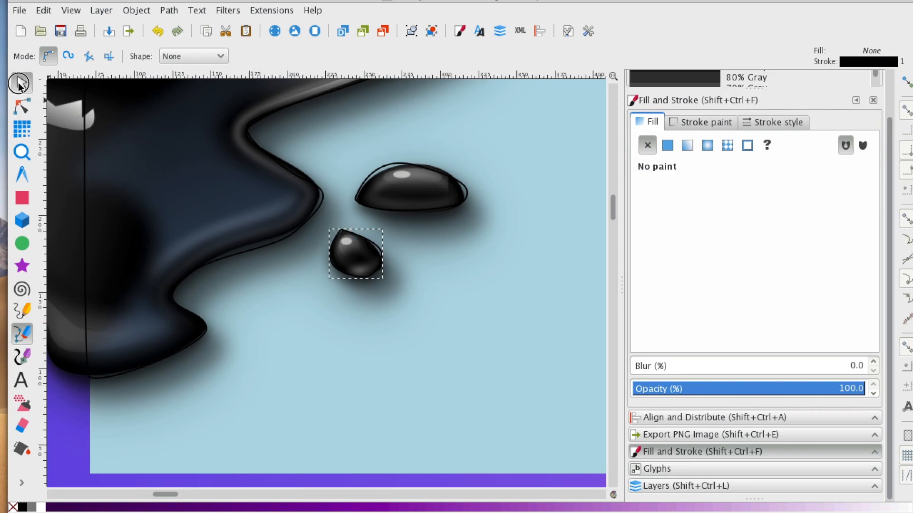
pyautogui.click(385, 162)
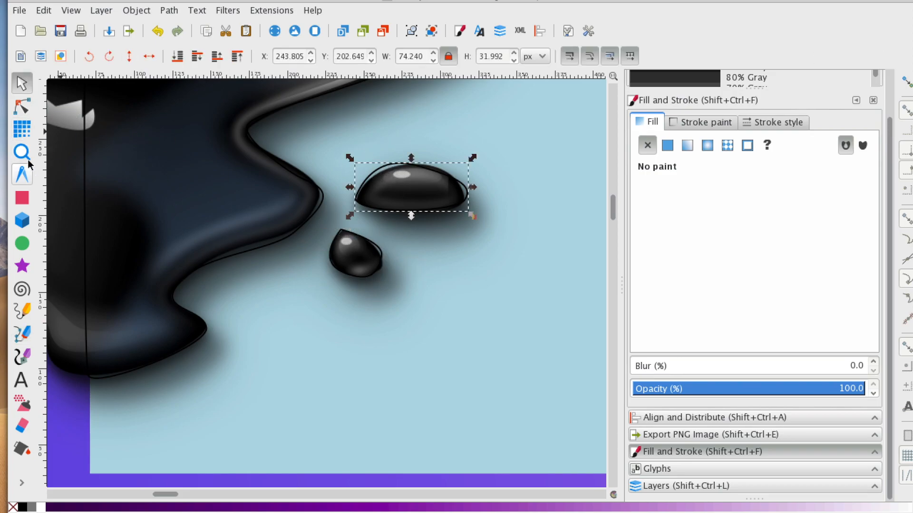
pyautogui.click(21, 107)
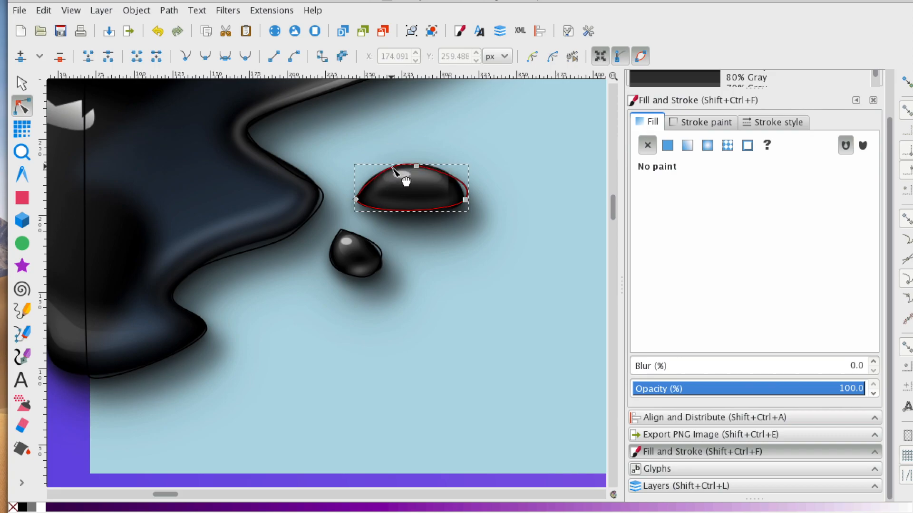
pyautogui.moveTo(467, 202); pyautogui.dragTo(461, 203)
pyautogui.click(417, 167)
pyautogui.moveTo(417, 167); pyautogui.dragTo(418, 165)
# Step: Adjust the nodes and handles of the smaller droplet's path to fit the droplet's outline
pyautogui.click(383, 260)
pyautogui.click(382, 261)
pyautogui.moveTo(383, 261); pyautogui.dragTo(371, 283)
pyautogui.click(343, 273)
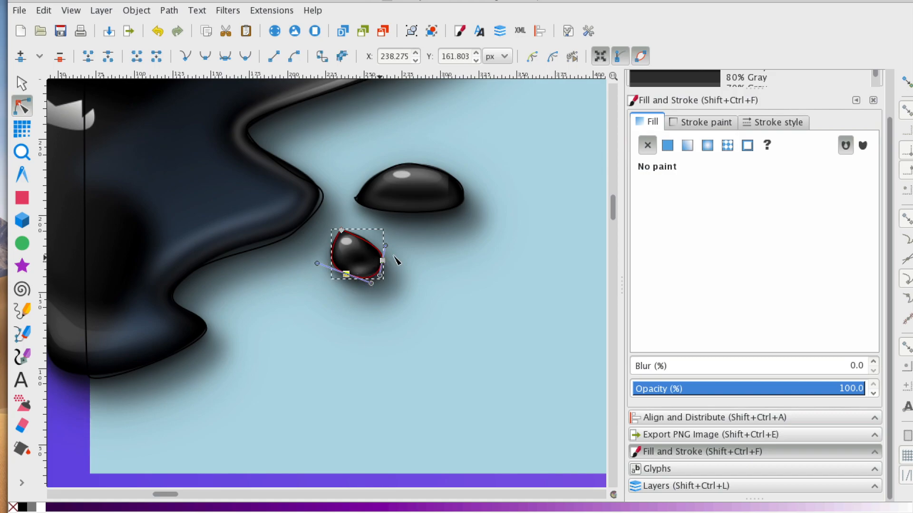
pyautogui.click(21, 84)
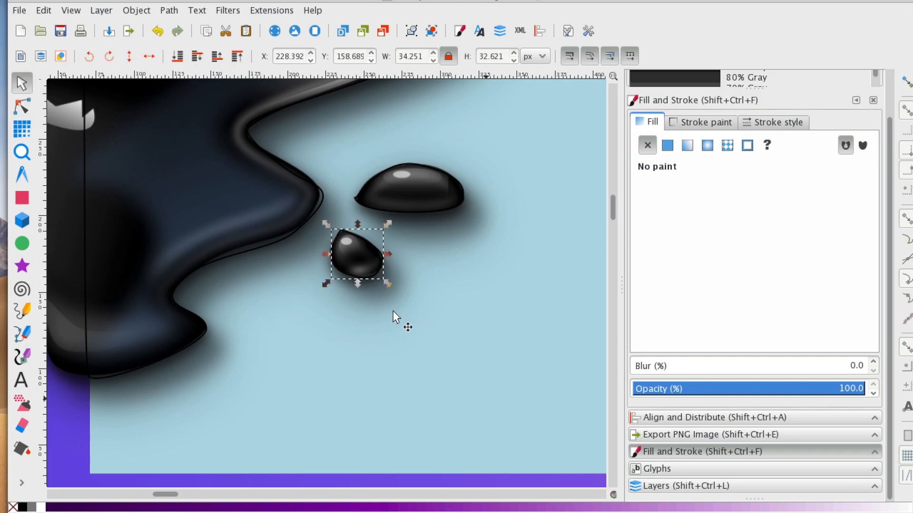
# Step: Move the black Inkscape logo off the traced outlines to the empty area below the thumbnail
pyautogui.click(22, 152)
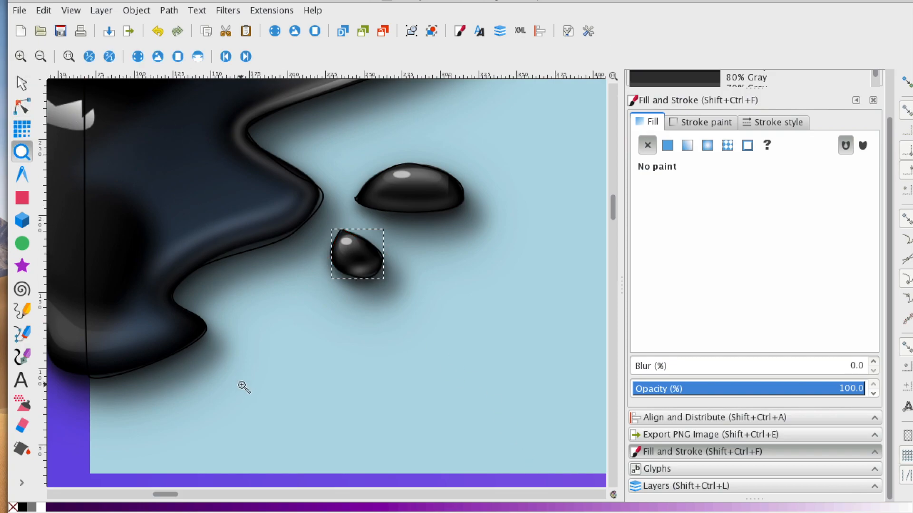
pyautogui.keyDown('shift'); pyautogui.click(242, 386); pyautogui.keyUp('shift')
pyautogui.keyDown('shift'); pyautogui.click(243, 386); pyautogui.keyUp('shift')
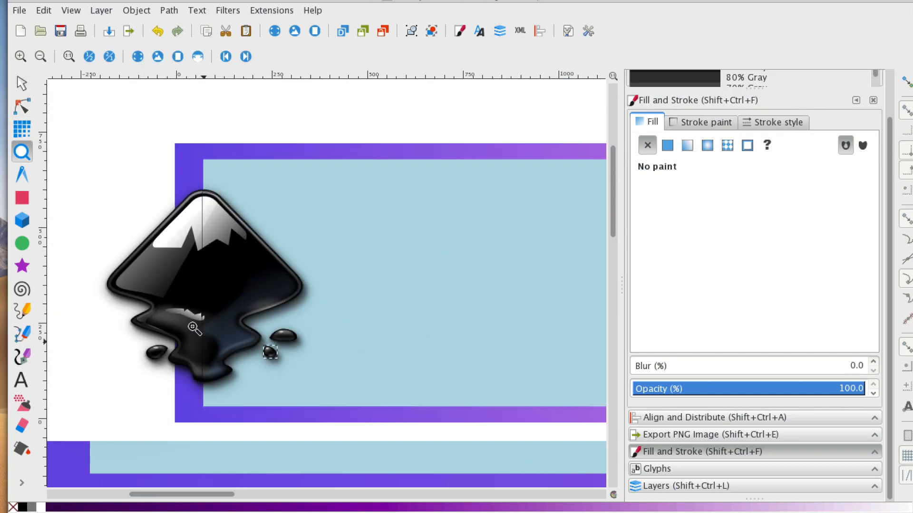
pyautogui.click(21, 83)
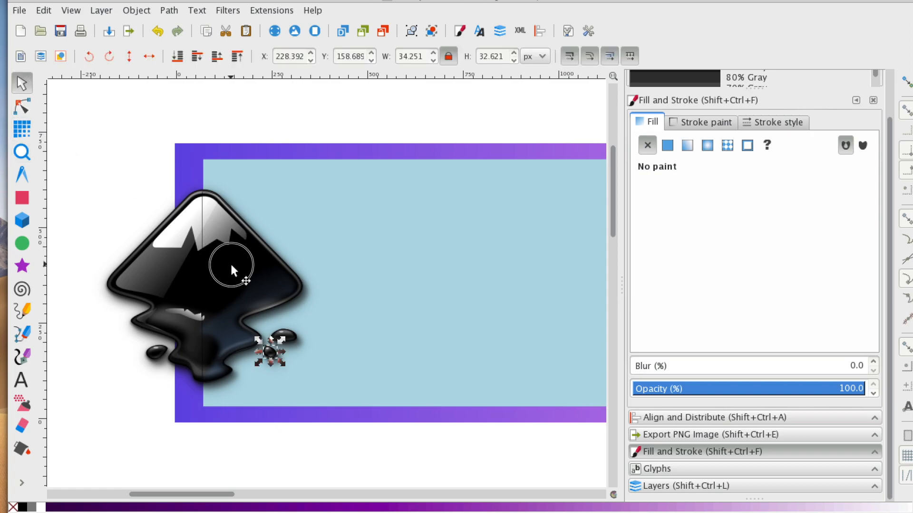
pyautogui.click(227, 257)
pyautogui.scroll(-3, 227, 247)
pyautogui.moveTo(225, 240); pyautogui.dragTo(244, 459)
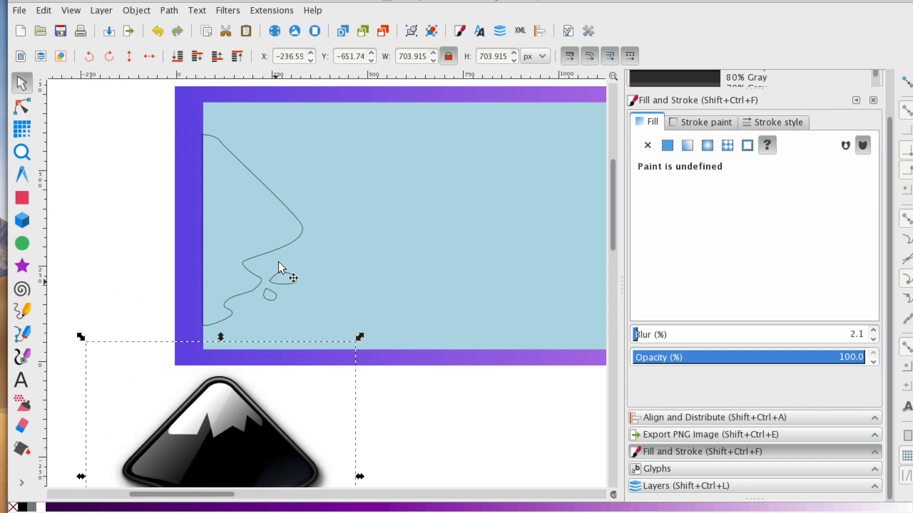
# Step: Make the node just below the traced shape's apex auto-smooth and align its lower handle with the slanted edge
pyautogui.click(295, 219)
pyautogui.click(22, 107)
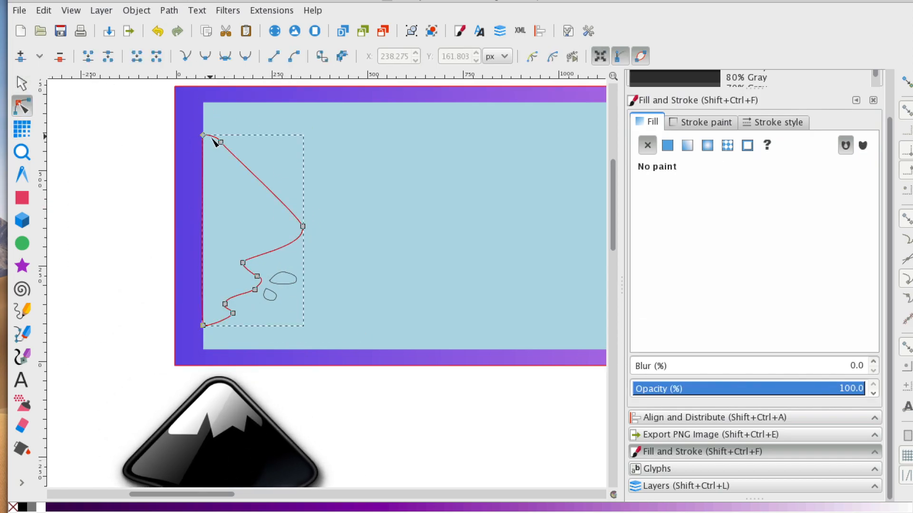
pyautogui.click(221, 143)
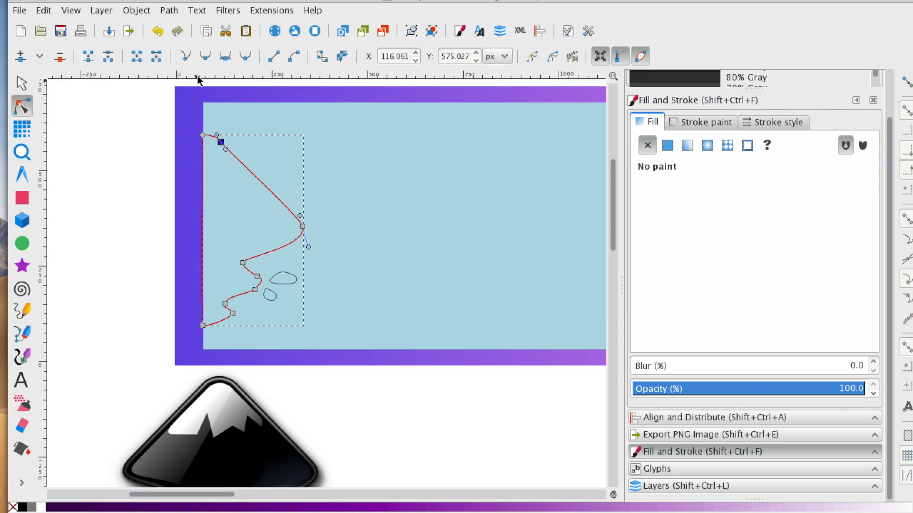
pyautogui.click(246, 57)
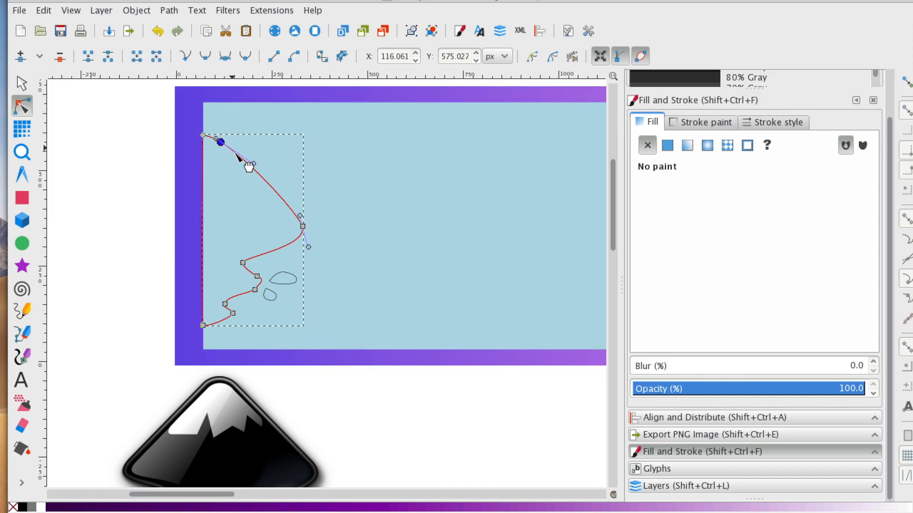
pyautogui.moveTo(254, 163); pyautogui.dragTo(241, 160)
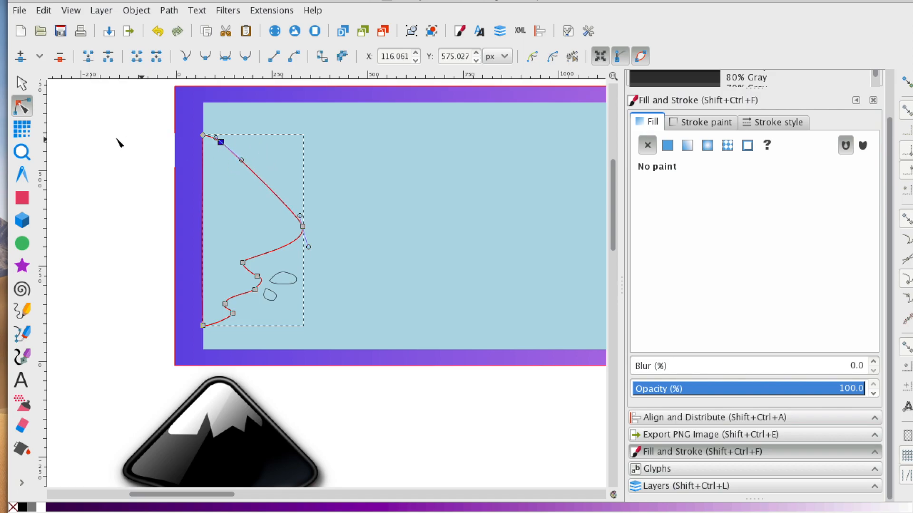
# Step: Fine-tune the handle and position of the node below the apex so the rounded top flows smoothly into the slanted edge
pyautogui.click(25, 86)
pyautogui.press('Escape')
pyautogui.press('z')
pyautogui.click(241, 146)
pyautogui.click(22, 107)
pyautogui.click(202, 148)
pyautogui.click(189, 137)
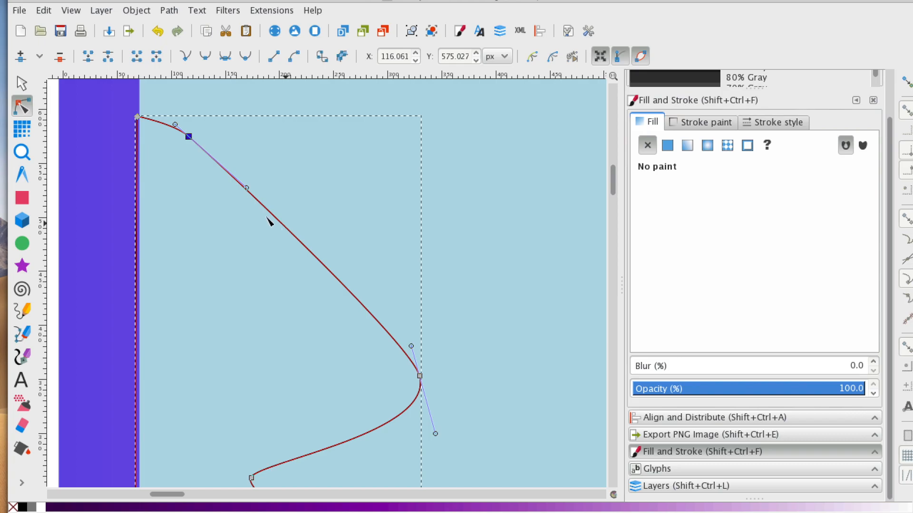
pyautogui.moveTo(247, 188); pyautogui.dragTo(246, 191)
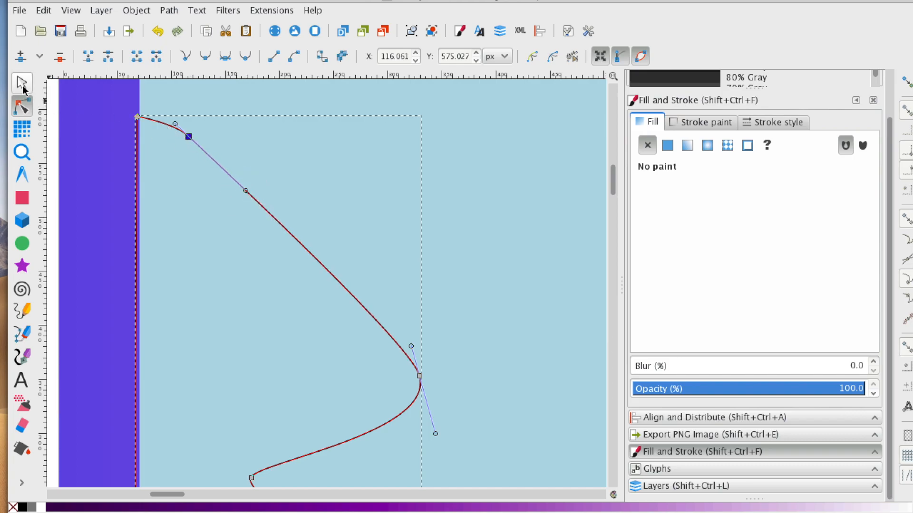
pyautogui.click(205, 150)
pyautogui.click(190, 136)
pyautogui.moveTo(190, 138); pyautogui.dragTo(191, 134)
pyautogui.click(22, 82)
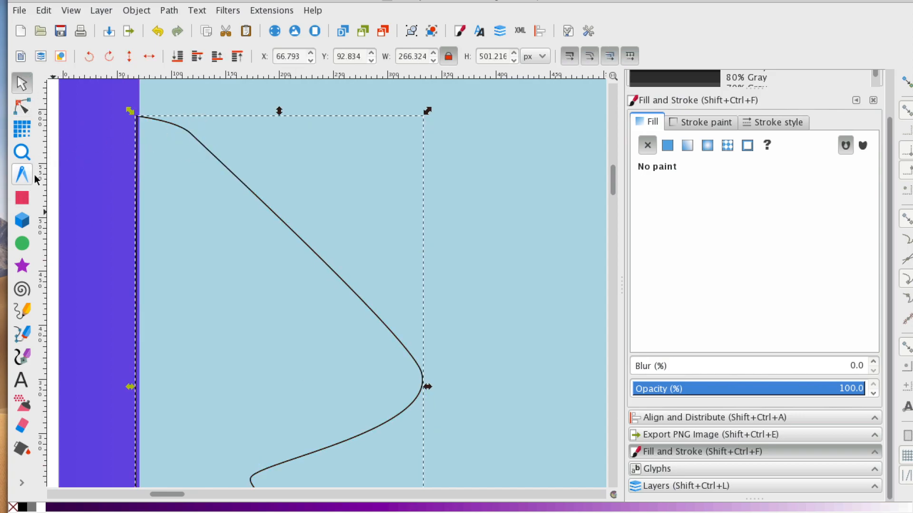
# Step: Make the node just below the traced shape's apex auto-smooth and bend the slanted edge slightly inward
pyautogui.click(22, 152)
pyautogui.keyDown('shift'); pyautogui.click(271, 281); pyautogui.keyUp('shift')
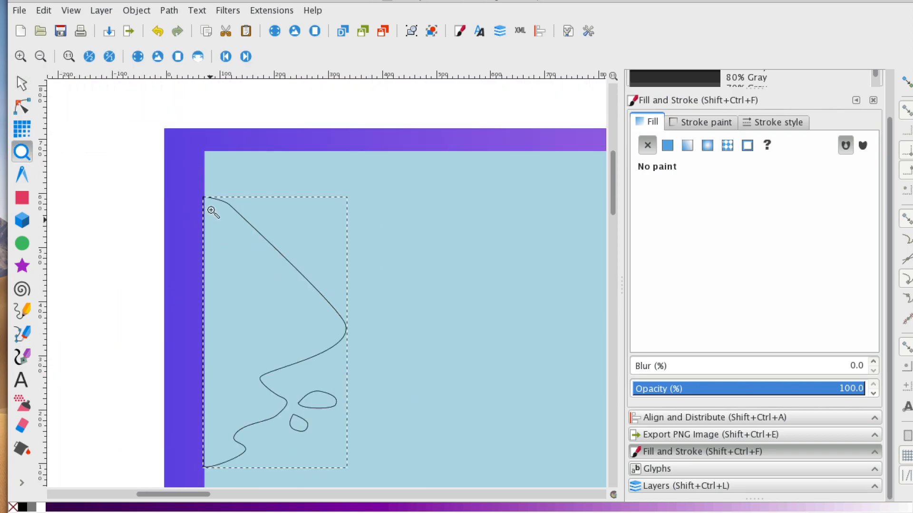
pyautogui.click(211, 214)
pyautogui.click(21, 106)
pyautogui.click(245, 209)
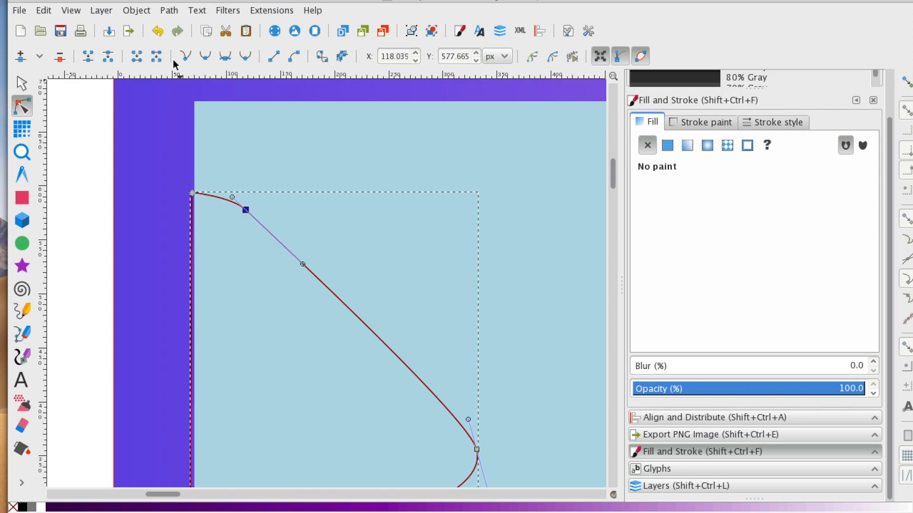
pyautogui.click(245, 56)
pyautogui.moveTo(346, 279); pyautogui.dragTo(336, 287)
# Step: Trace the right half of the white snowcap on the black Inkscape logo with a closed Bezier path
pyautogui.click(22, 152)
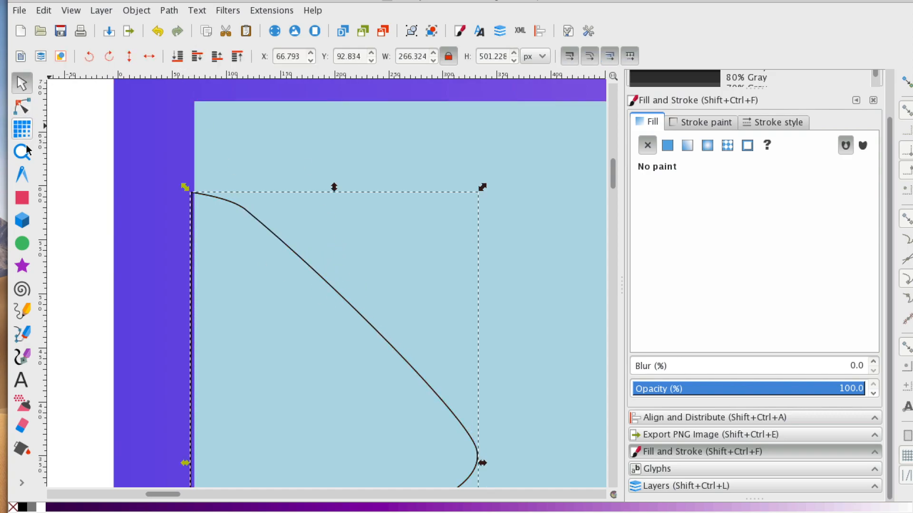
pyautogui.keyDown('shift'); pyautogui.click(100, 255); pyautogui.keyUp('shift')
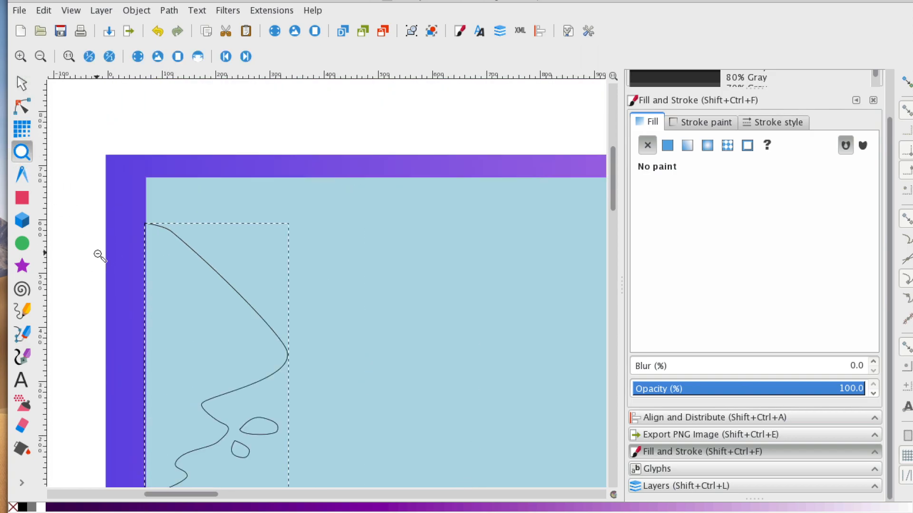
pyautogui.keyDown('shift'); pyautogui.click(106, 252); pyautogui.keyUp('shift')
pyautogui.scroll(-5, 112, 252)
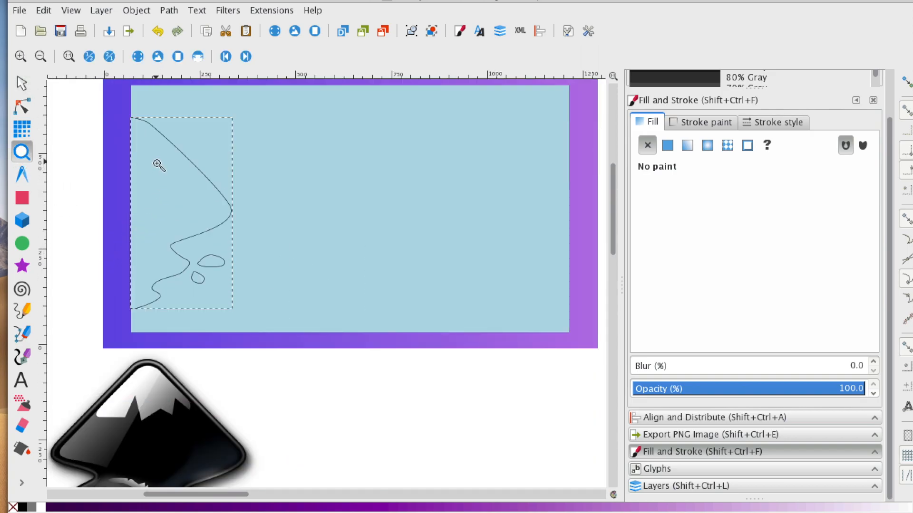
pyautogui.scroll(3, 163, 132)
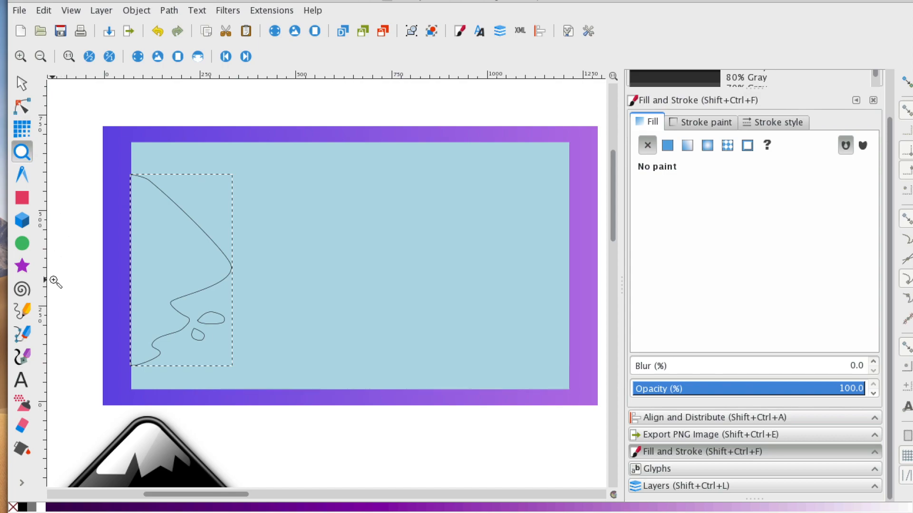
pyautogui.scroll(-4, 112, 288)
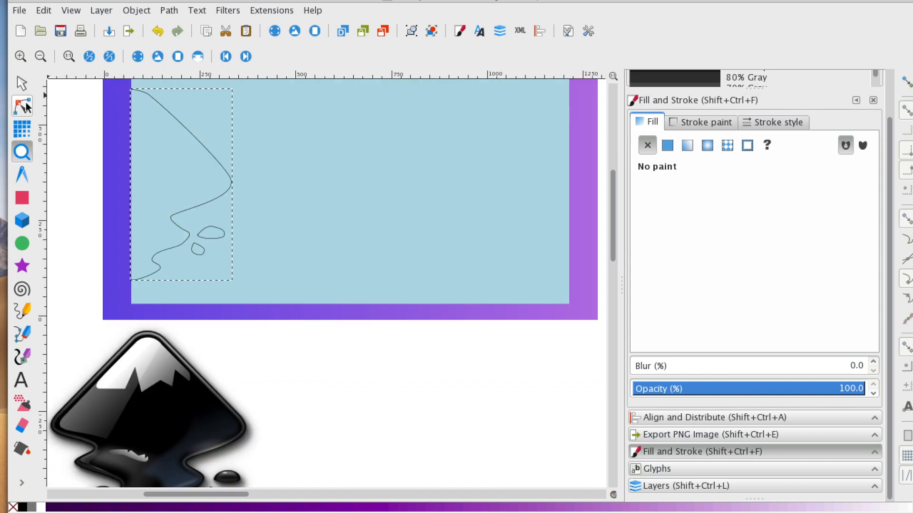
pyautogui.click(27, 337)
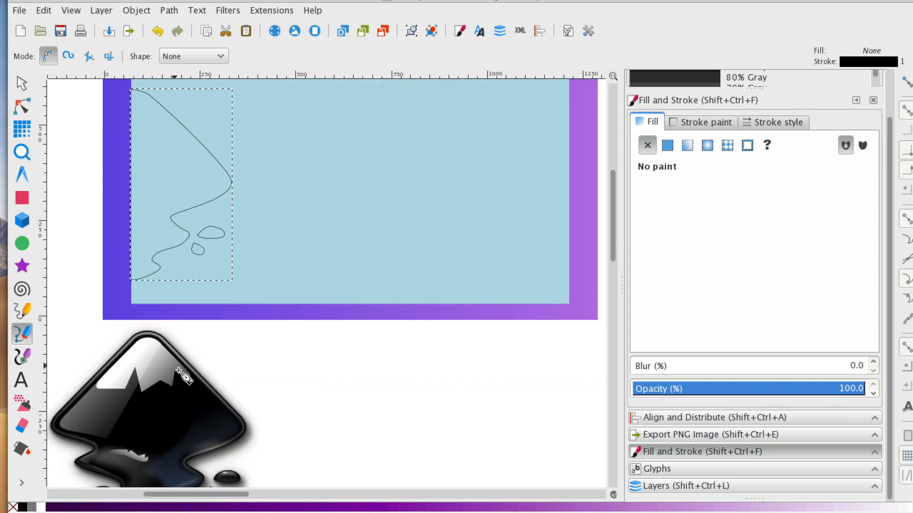
pyautogui.click(149, 338)
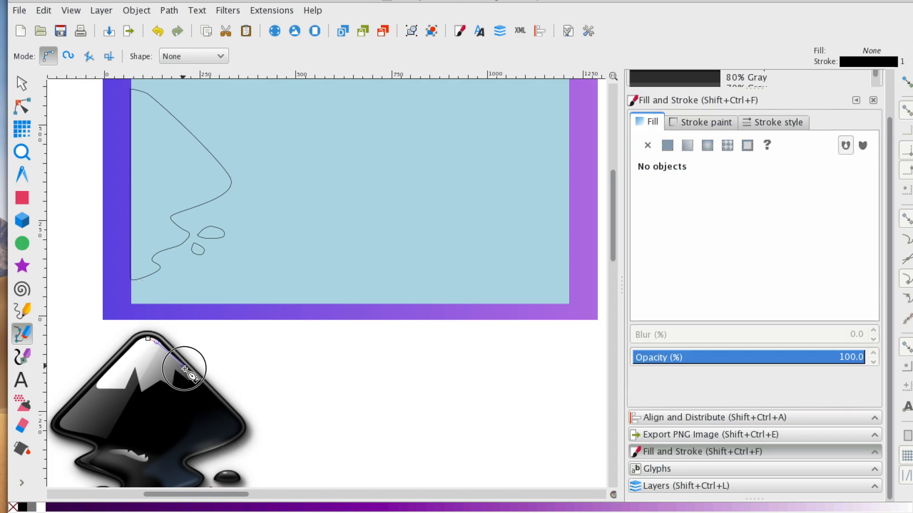
pyautogui.click(186, 374)
pyautogui.click(191, 379)
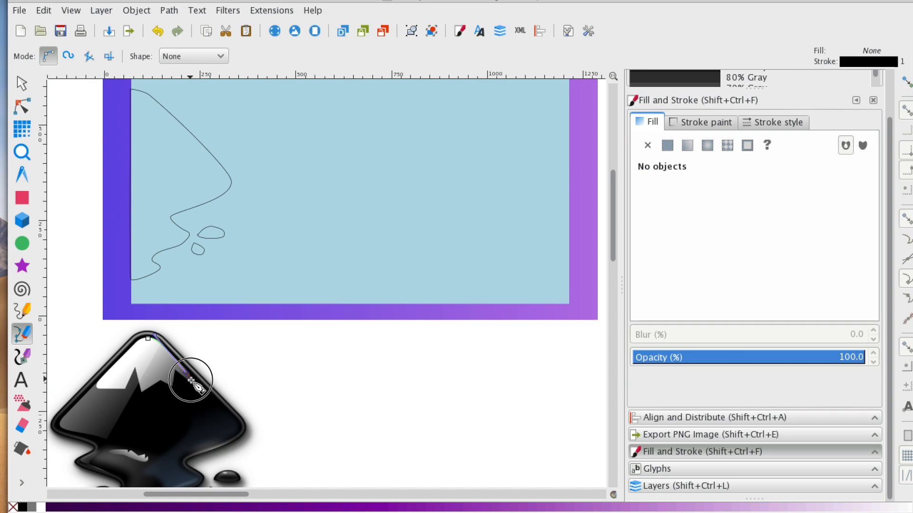
pyautogui.click(175, 372)
pyautogui.click(171, 386)
pyautogui.click(145, 390)
pyautogui.click(148, 338)
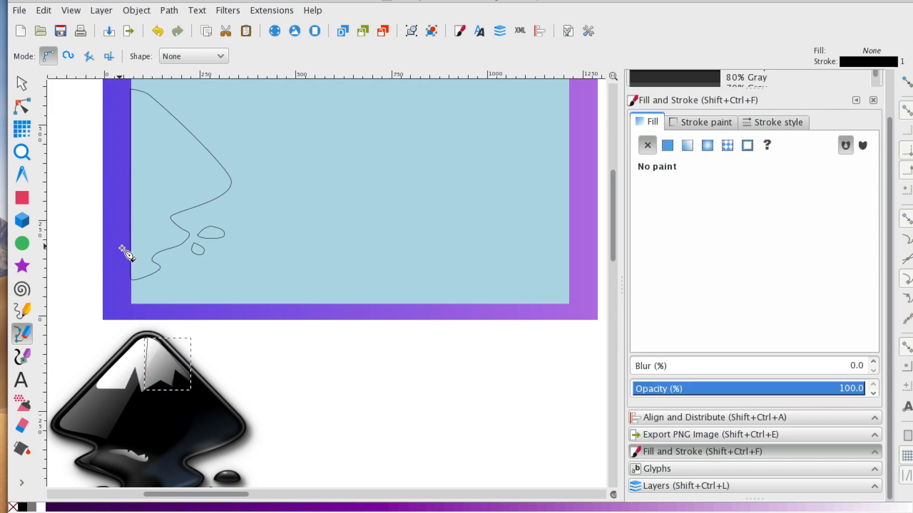
# Step: Move the snowcap path into the upper part of the traced logo outline in the thumbnail
pyautogui.click(21, 83)
pyautogui.moveTo(185, 373); pyautogui.dragTo(170, 127)
pyautogui.click(172, 126)
# Step: Align the snowcap path's apex node with the straight vertical edge of the traced logo outline
pyautogui.click(21, 152)
pyautogui.click(123, 105)
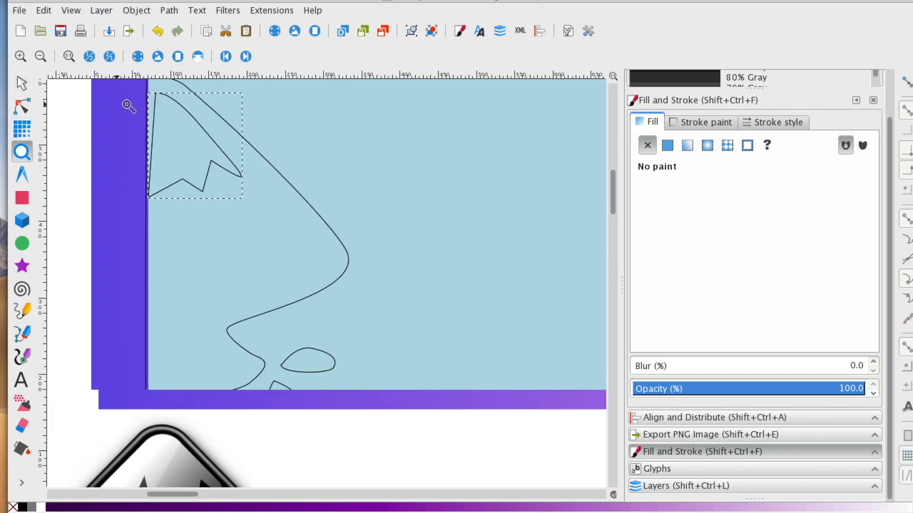
pyautogui.click(124, 105)
pyautogui.click(22, 106)
pyautogui.click(161, 200)
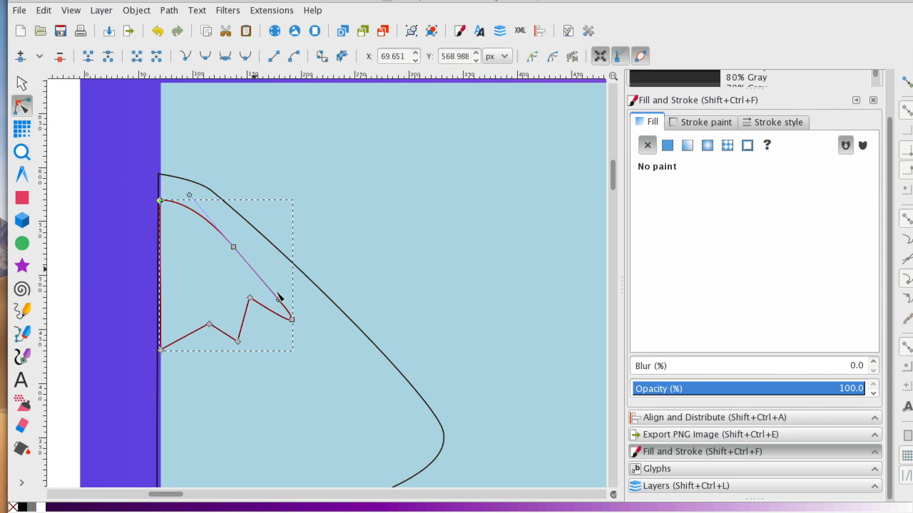
pyautogui.click(21, 83)
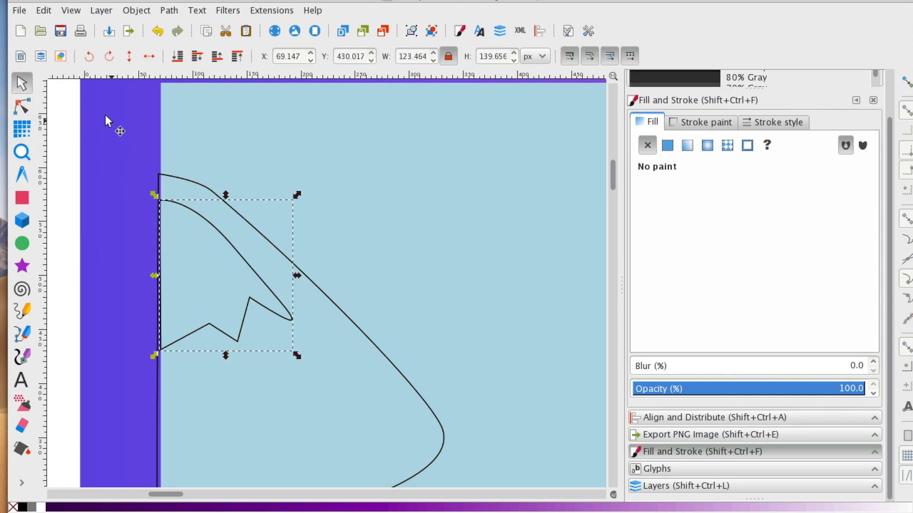
# Step: Move the snowcap path's lower-left corner node onto the straight vertical edge of the traced logo outline
pyautogui.click(61, 126)
pyautogui.scroll(-3, 157, 271)
pyautogui.click(163, 285)
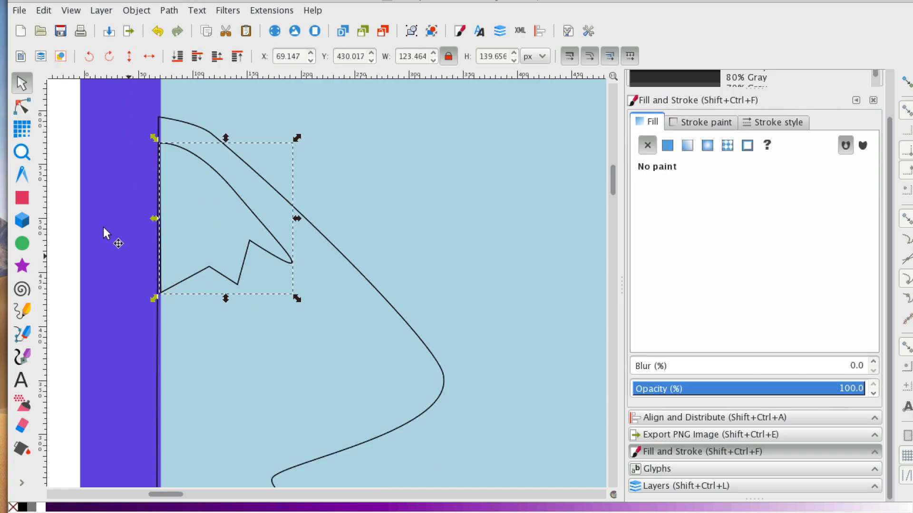
pyautogui.click(22, 105)
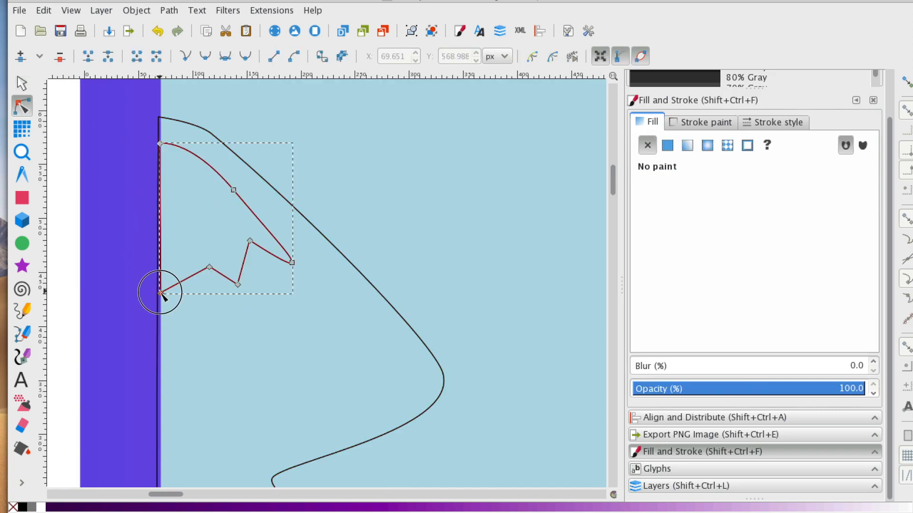
pyautogui.moveTo(160, 293); pyautogui.dragTo(158, 296)
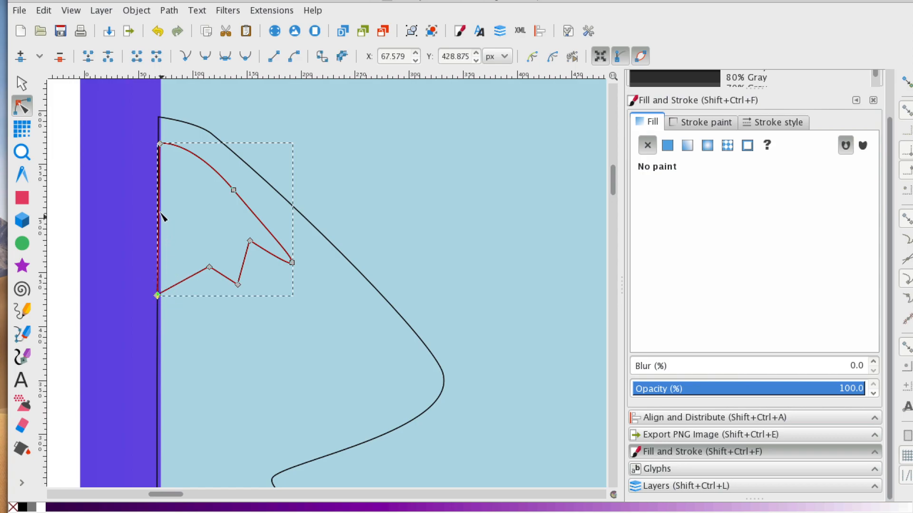
pyautogui.click(22, 83)
# Step: Combine the snowcap path and the traced logo outline into a single path
pyautogui.scroll(3, 152, 180)
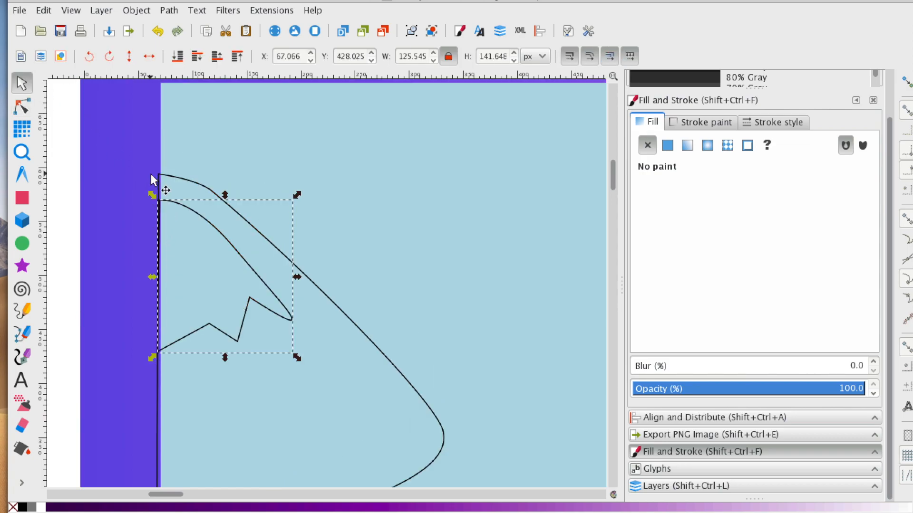
pyautogui.keyDown('shift'); pyautogui.click(202, 186); pyautogui.keyUp('shift')
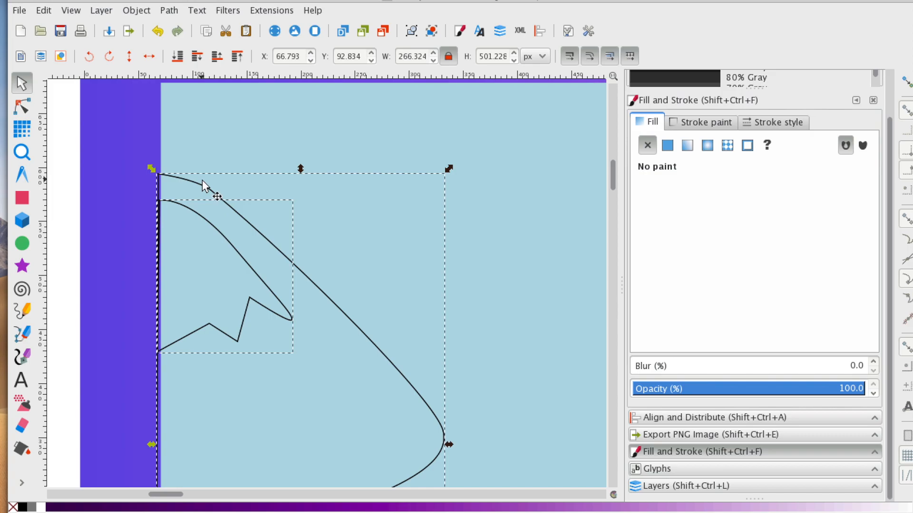
pyautogui.click(168, 11)
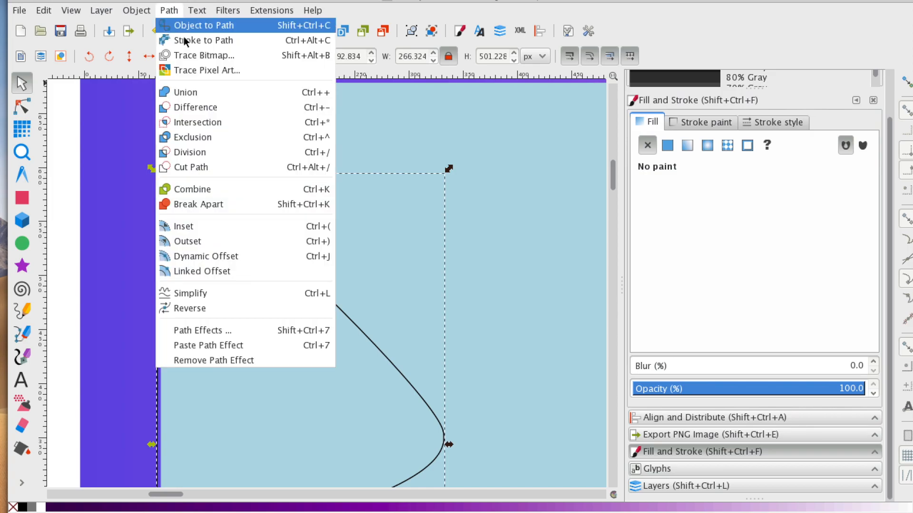
pyautogui.click(218, 189)
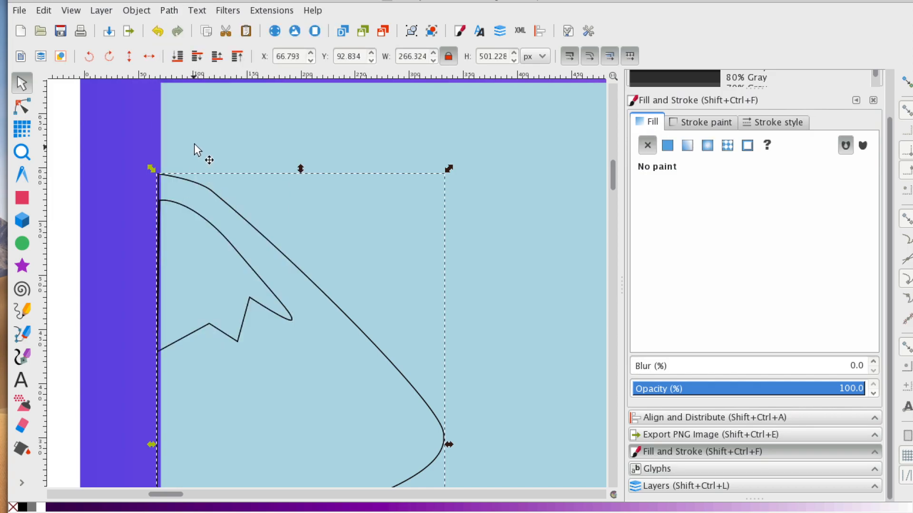
# Step: Examine the thumbnail alongside the black Inkscape logo and the finished sample thumbnail below it
pyautogui.keyDown('shift'); pyautogui.click(200, 147); pyautogui.keyUp('shift')
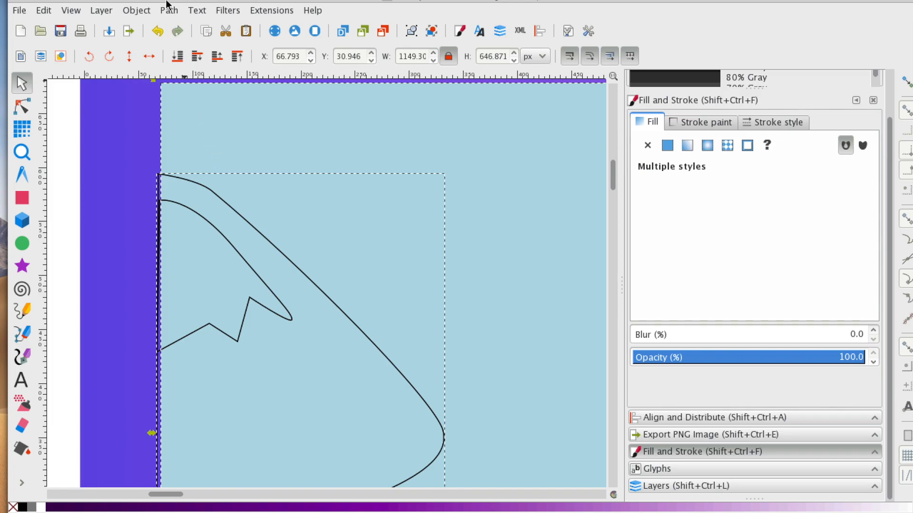
pyautogui.scroll(-20, 264, 189)
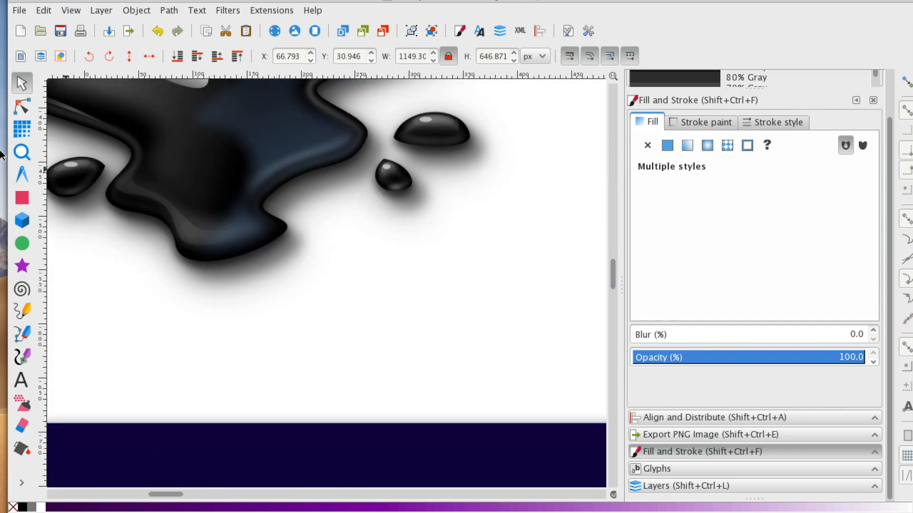
pyautogui.click(23, 153)
pyautogui.rightClick(142, 247)
pyautogui.rightClick(140, 249)
pyautogui.rightClick(140, 248)
pyautogui.rightClick(141, 248)
pyautogui.rightClick(140, 248)
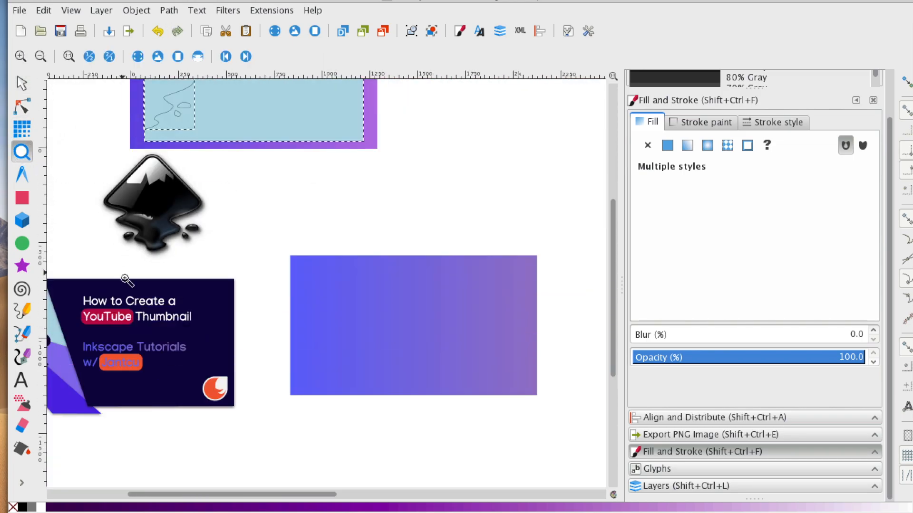
pyautogui.moveTo(285, 494); pyautogui.dragTo(234, 493)
pyautogui.scroll(15, 288, 297)
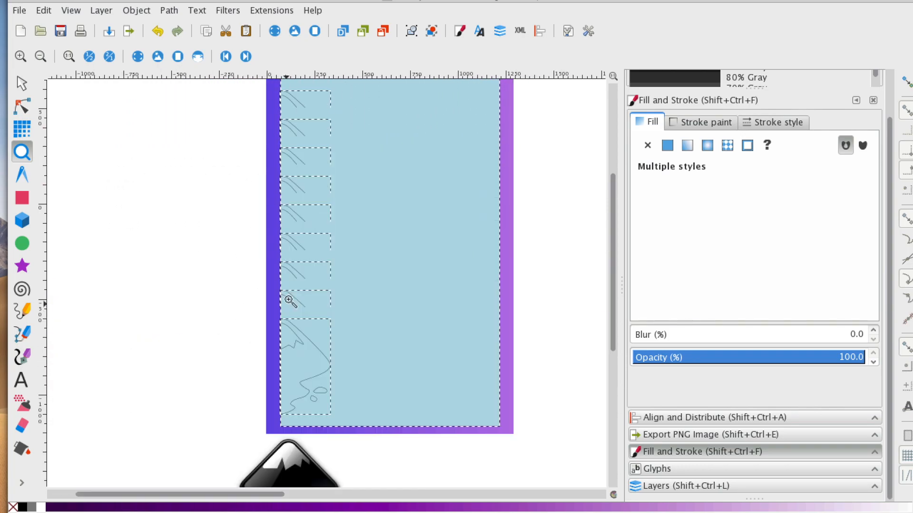
pyautogui.scroll(-3, 289, 297)
pyautogui.click(19, 85)
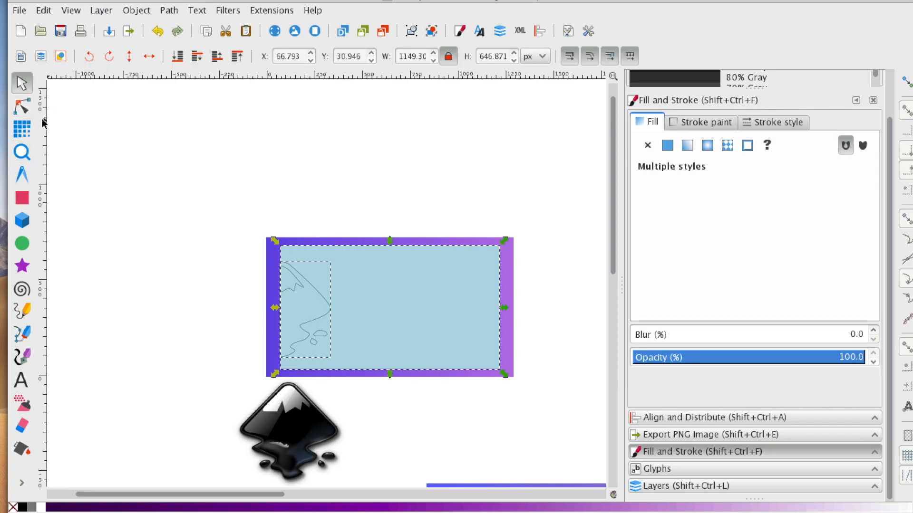
pyautogui.scroll(-7, 313, 421)
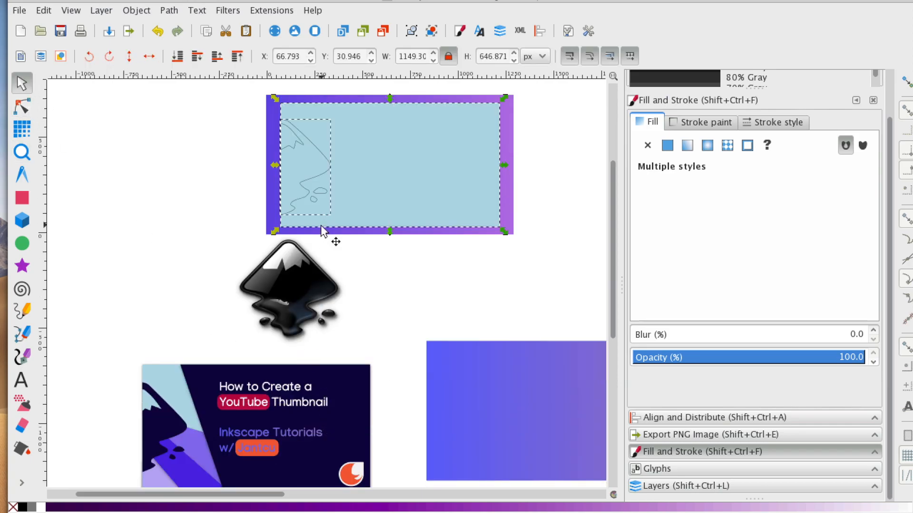
pyautogui.click(667, 146)
pyautogui.hotkey('ctrl', 'z')
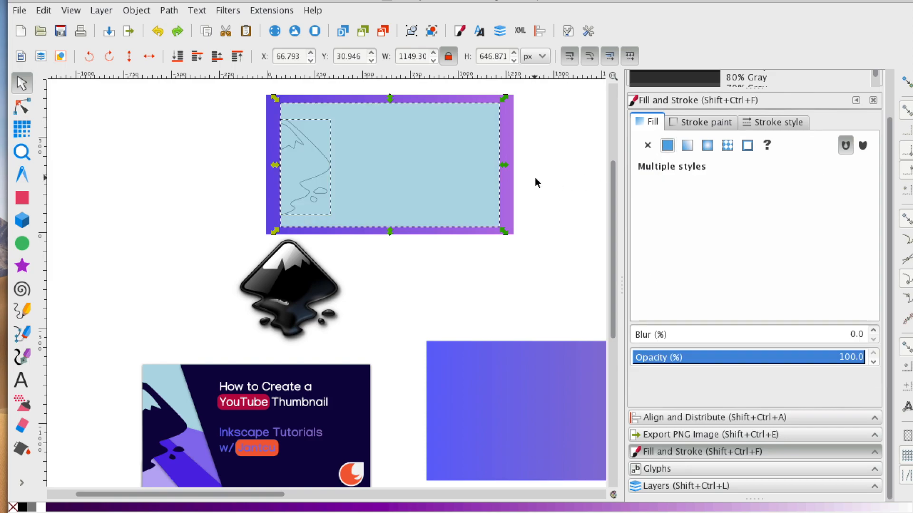
pyautogui.click(331, 276)
pyautogui.click(309, 175)
# Step: Give the combined logo path a flat fill in the dark navy sampled from the finished sample thumbnail's logo
pyautogui.click(325, 171)
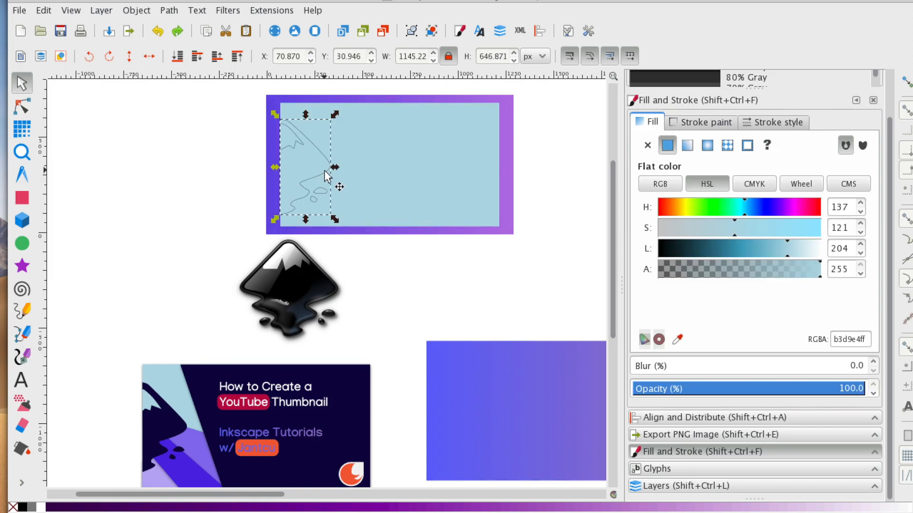
pyautogui.click(667, 144)
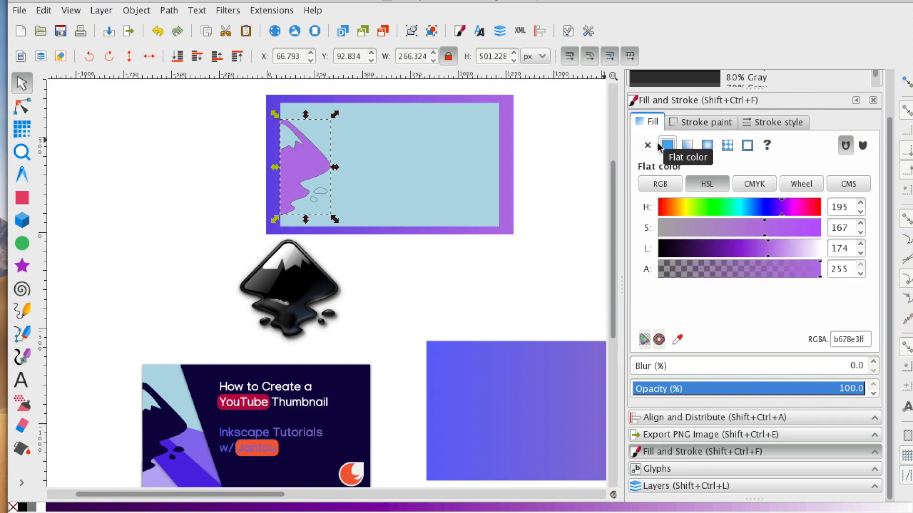
pyautogui.click(681, 344)
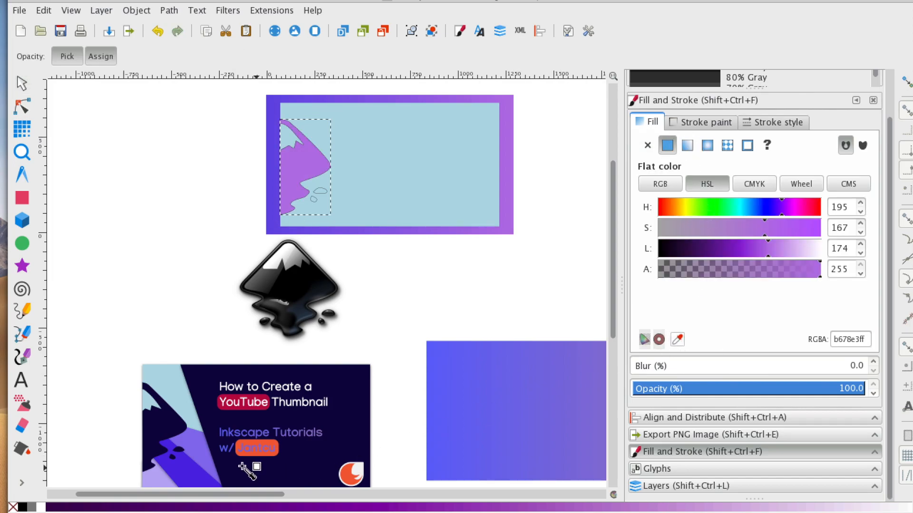
pyautogui.click(164, 428)
# Step: Remove the stroke from the combined logo path and deselect it
pyautogui.click(692, 125)
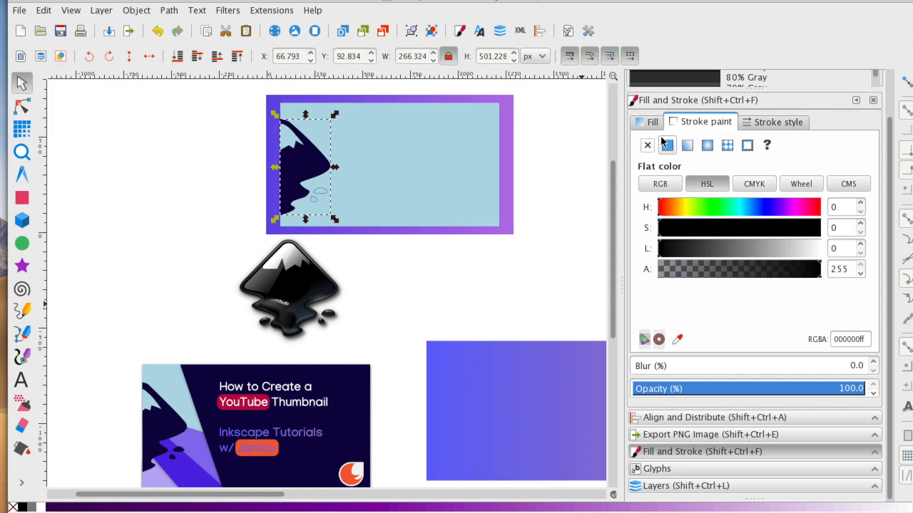
pyautogui.click(647, 145)
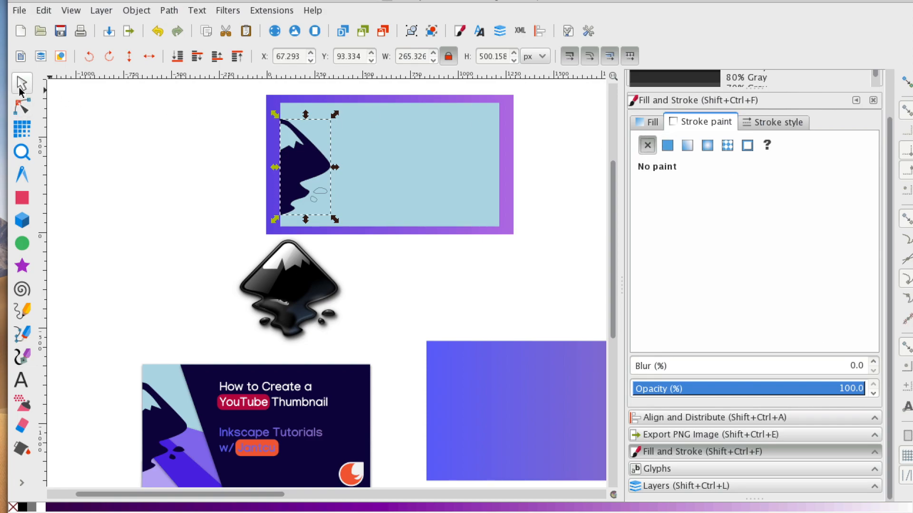
pyautogui.click(153, 154)
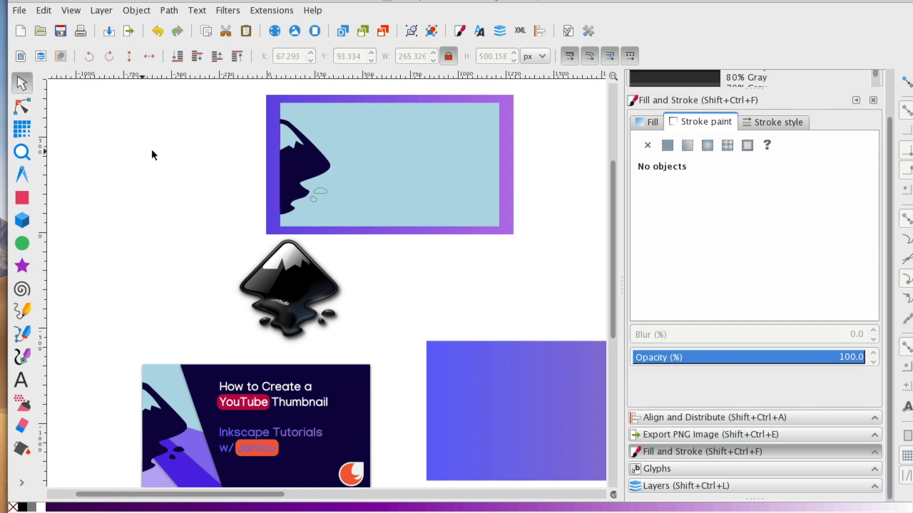
# Step: Combine the two droplet outlines with the navy logo path into a single path and deselect it
pyautogui.click(327, 196)
pyautogui.click(291, 175)
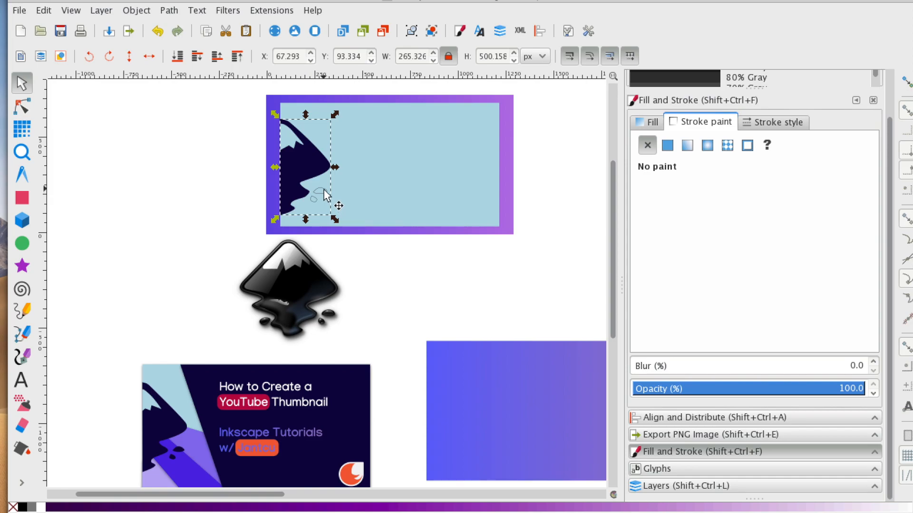
pyautogui.keyDown('shift'); pyautogui.click(322, 195); pyautogui.keyUp('shift')
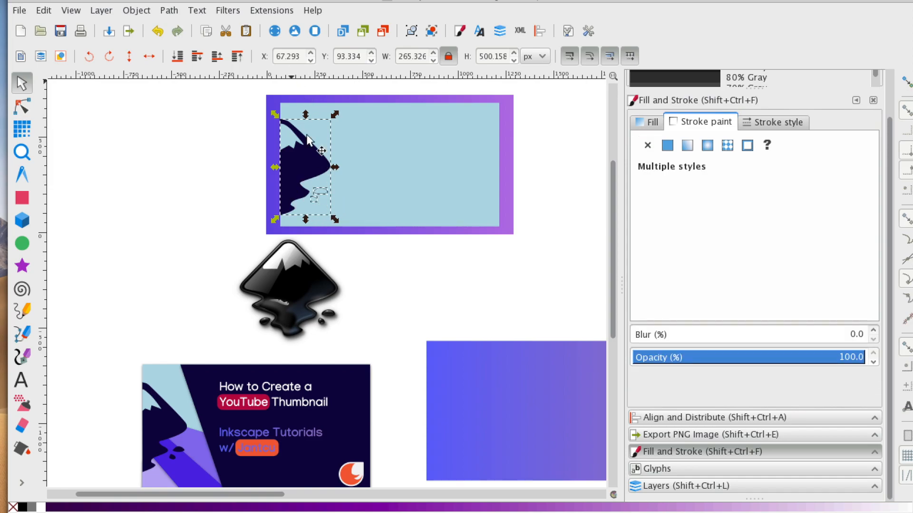
pyautogui.click(179, 14)
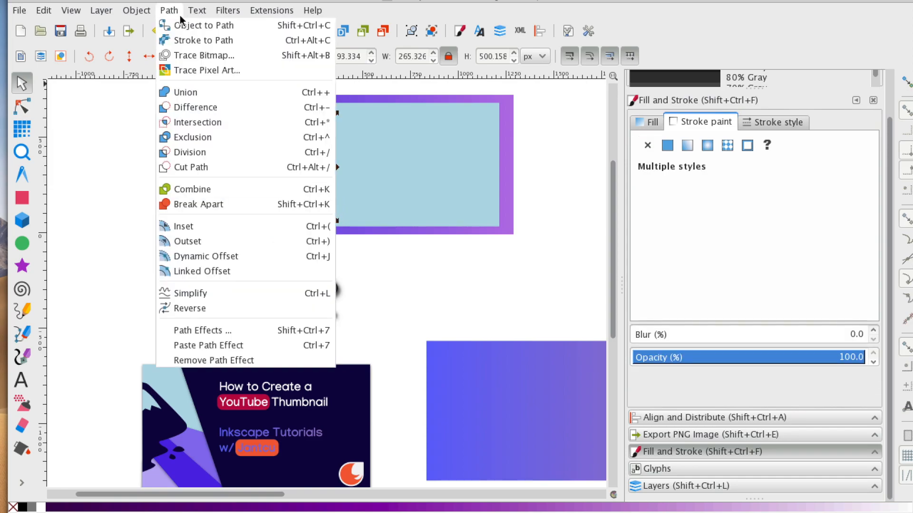
pyautogui.click(198, 189)
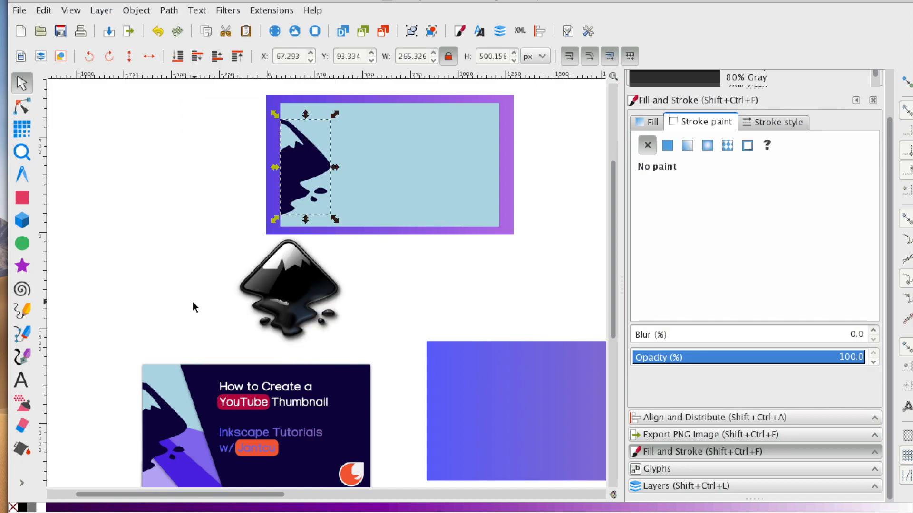
pyautogui.click(434, 250)
# Step: Check the slanted panel in the finished sample thumbnail and get the Bezier pen tool ready
pyautogui.scroll(-3, 338, 184)
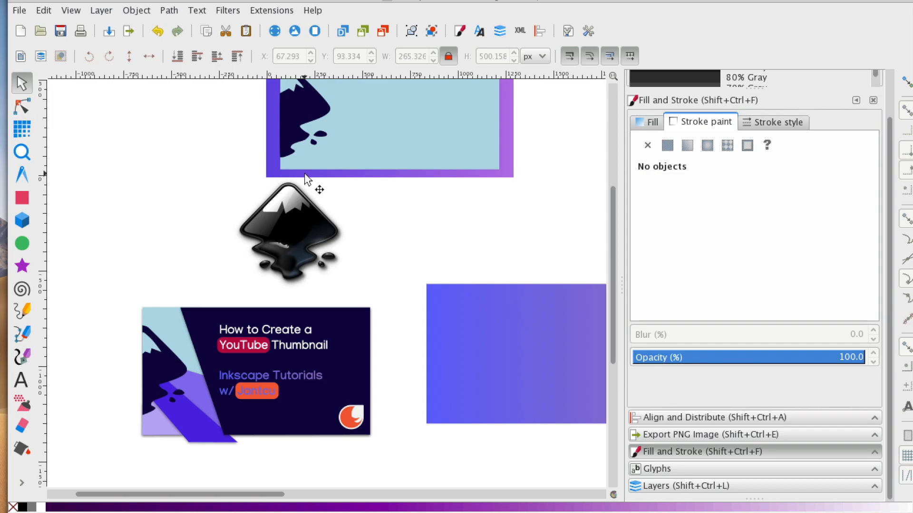
pyautogui.scroll(5, 239, 164)
pyautogui.scroll(-7, 227, 169)
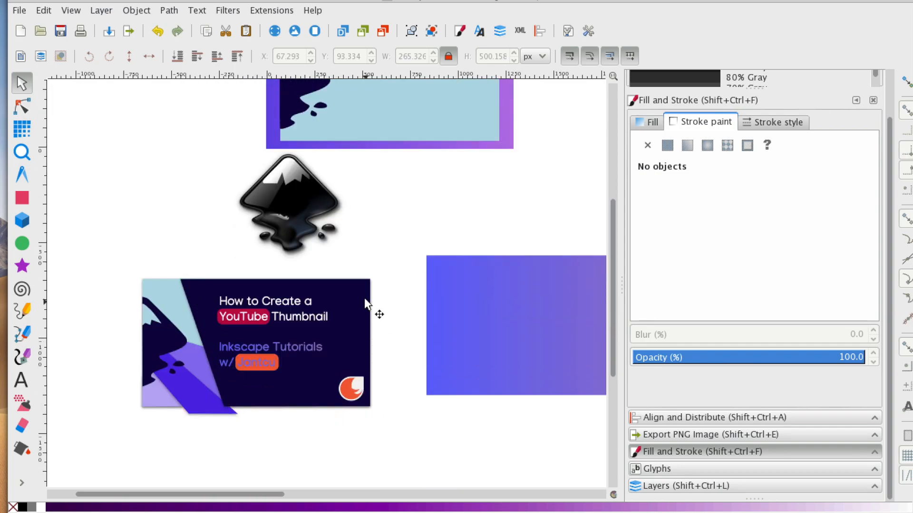
pyautogui.scroll(6, 370, 228)
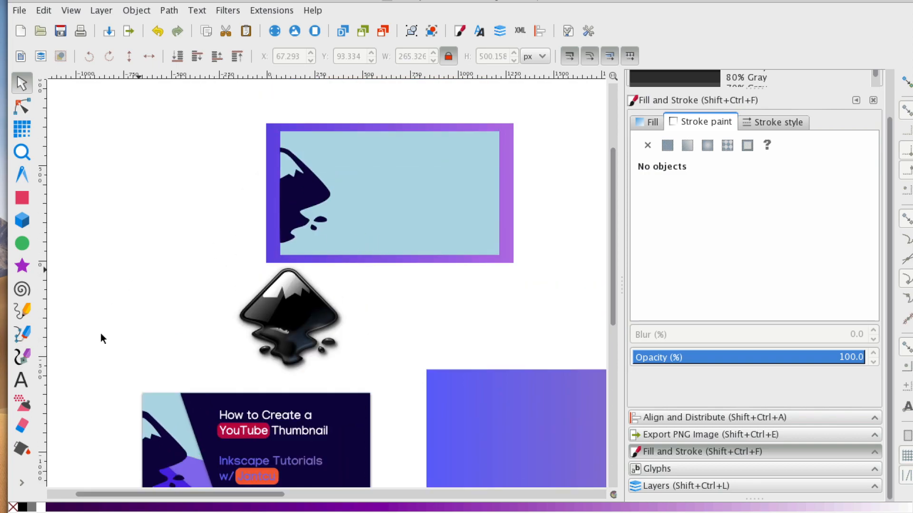
pyautogui.click(24, 356)
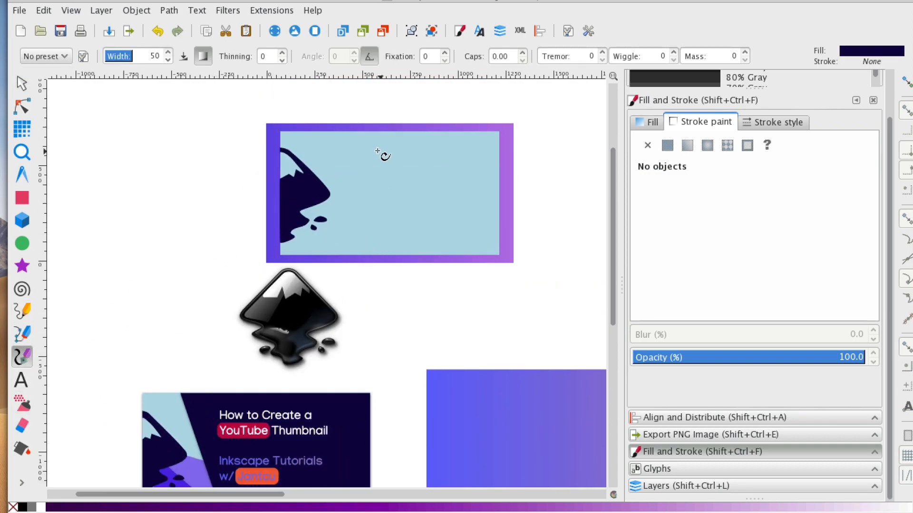
pyautogui.click(22, 334)
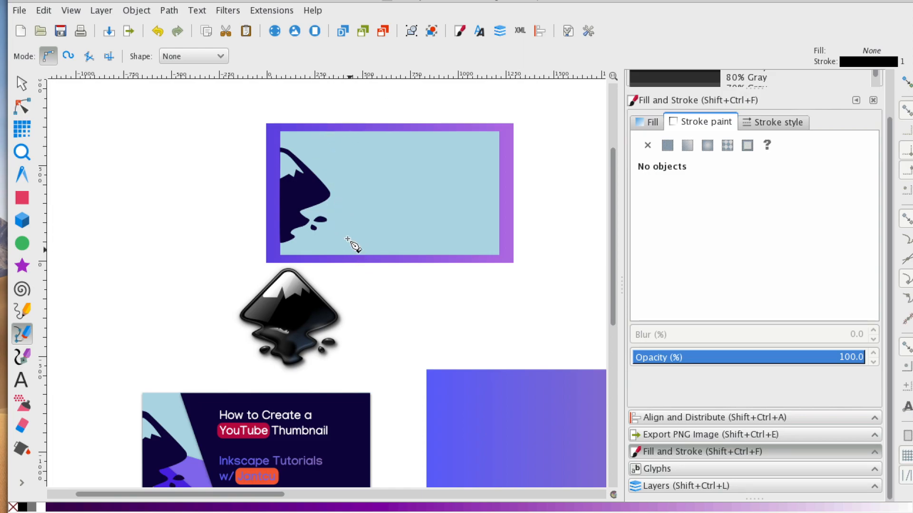
pyautogui.click(331, 132)
pyautogui.press('Escape')
pyautogui.click(349, 255)
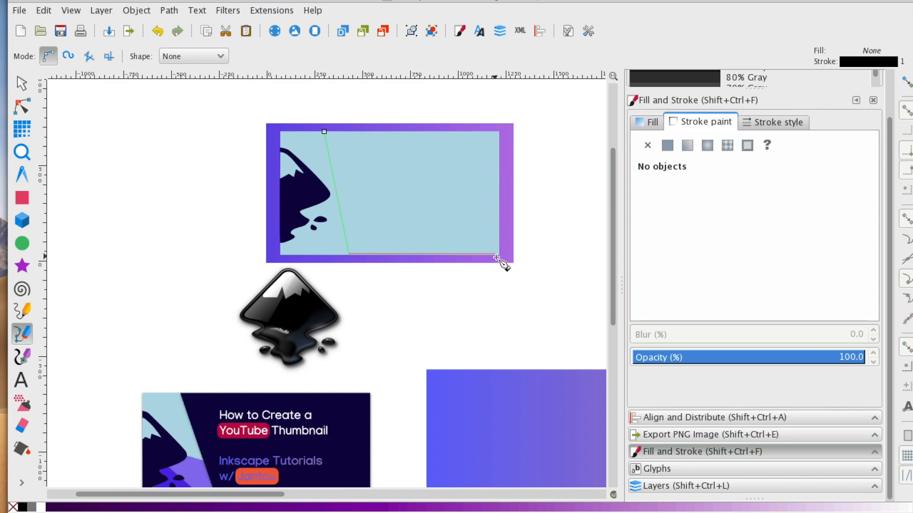
pyautogui.press('Escape')
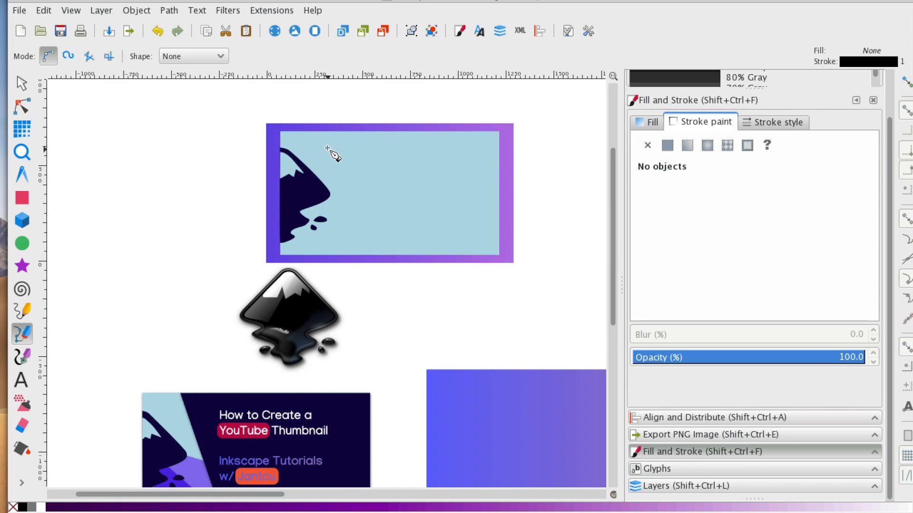
# Step: Draw a closed four-sided panel about 952 × 643 px over the light blue rectangle, with a slanted edge beside the logo
pyautogui.click(317, 132)
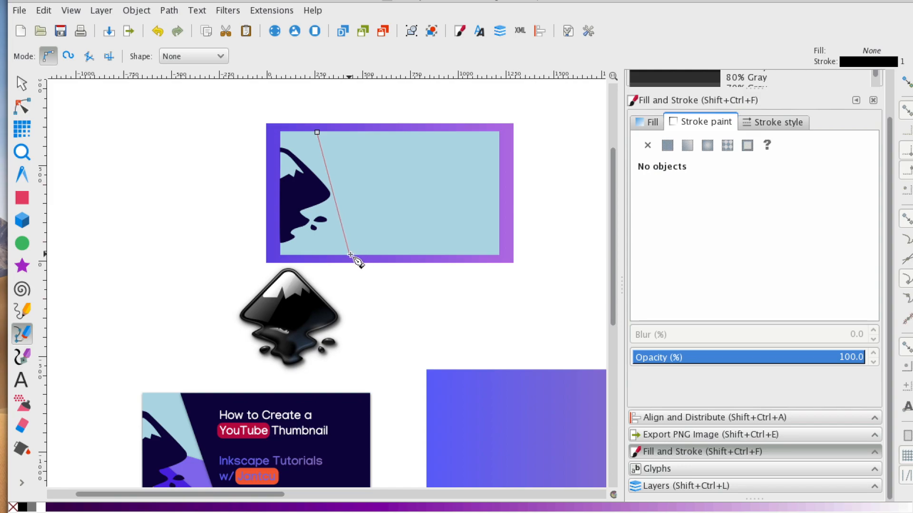
pyautogui.click(350, 254)
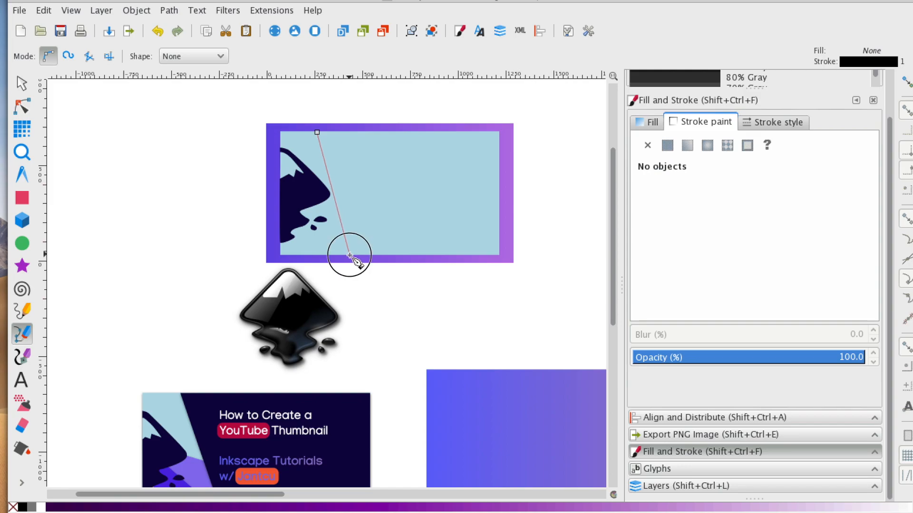
pyautogui.click(500, 256)
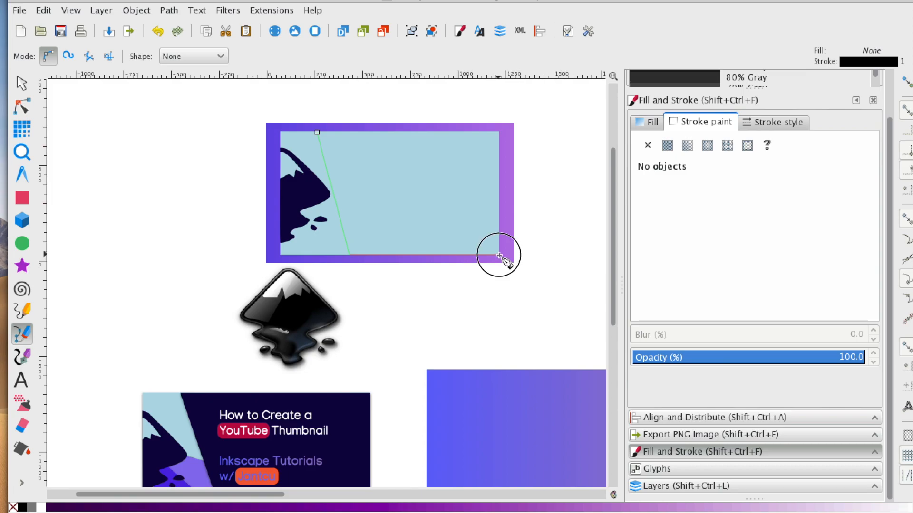
pyautogui.click(501, 132)
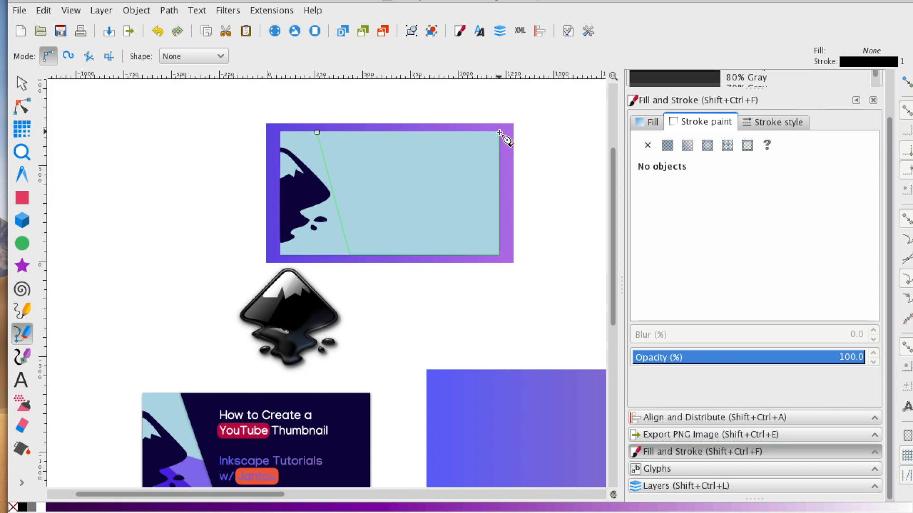
pyautogui.click(317, 133)
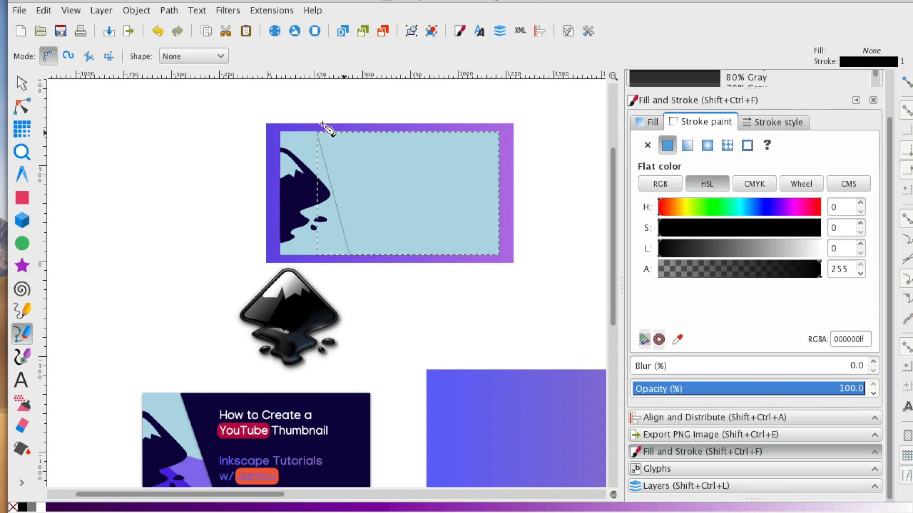
# Step: Set the slanted panel's stroke to the dark navy sampled from the finished sample thumbnail's background
pyautogui.click(22, 83)
pyautogui.scroll(-3, 384, 217)
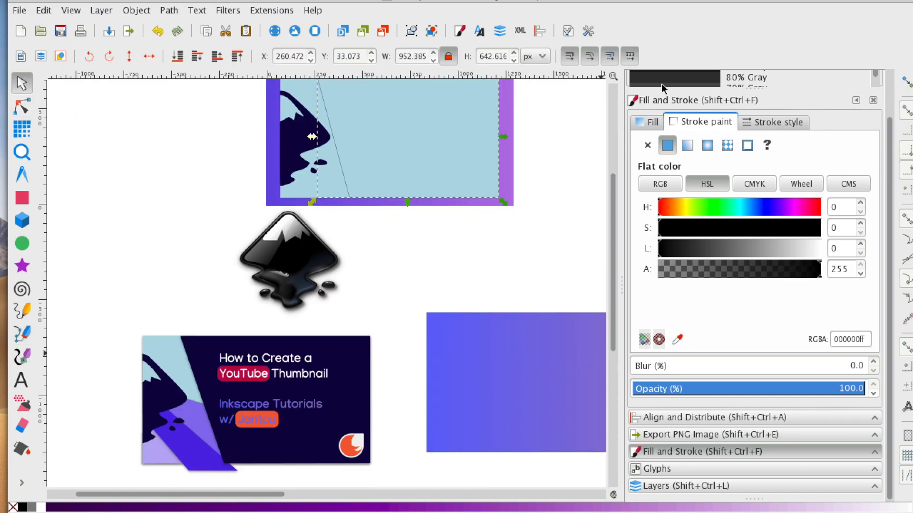
pyautogui.click(679, 340)
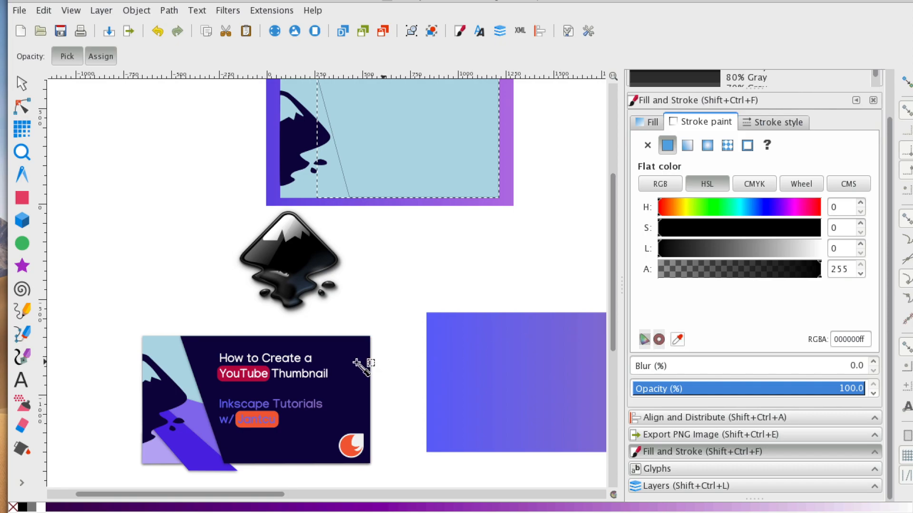
pyautogui.click(340, 344)
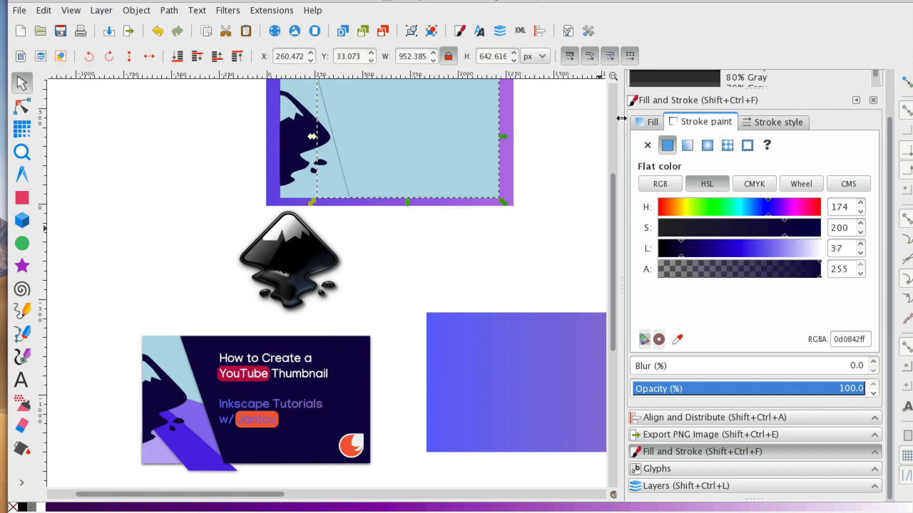
pyautogui.click(652, 122)
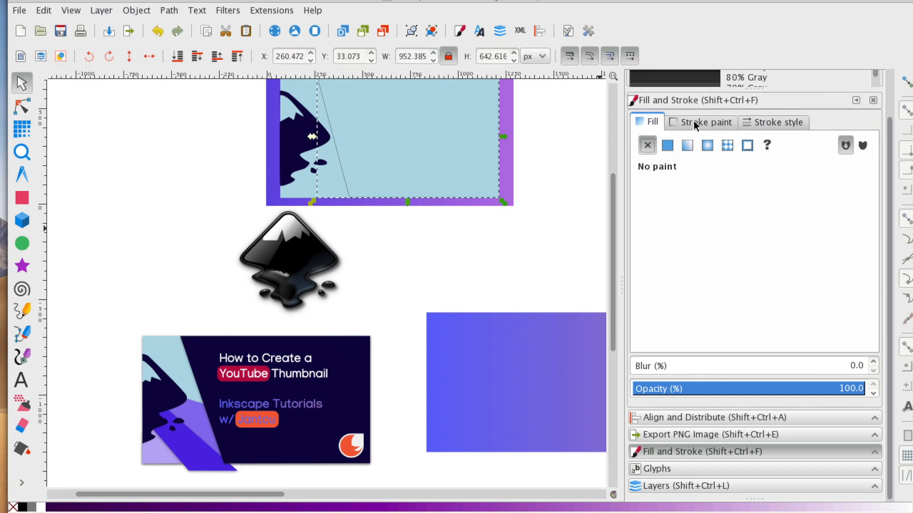
pyautogui.click(720, 121)
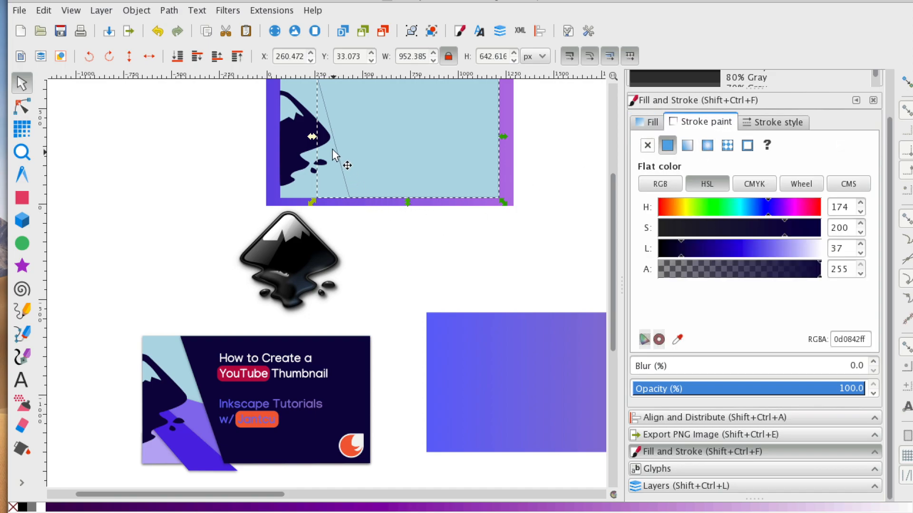
# Step: Fill the slanted panel with flat dark navy sampled from the sample thumbnail's background, remove its stroke and deselect it
pyautogui.click(654, 123)
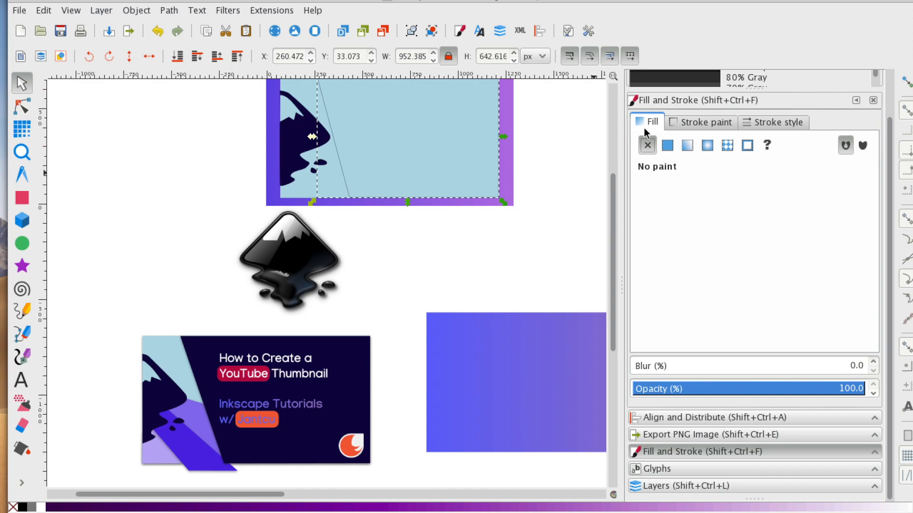
pyautogui.click(668, 145)
pyautogui.click(677, 339)
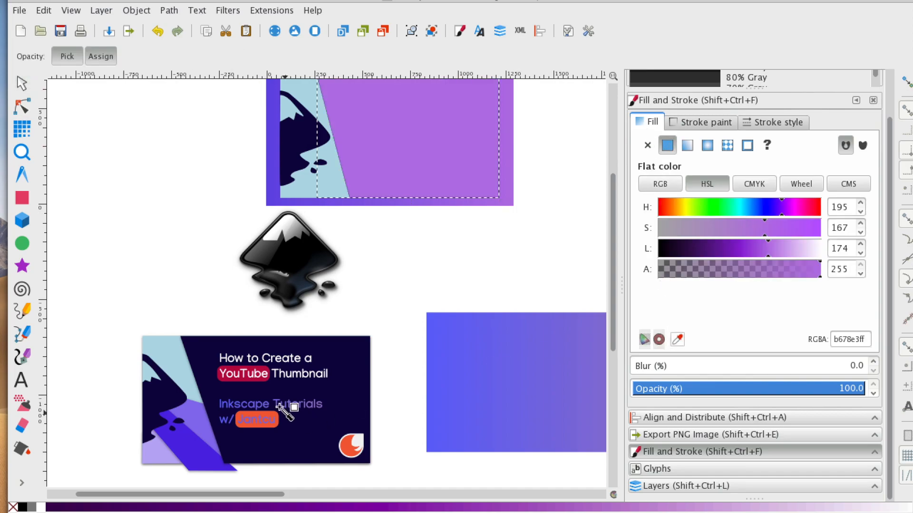
pyautogui.click(353, 394)
pyautogui.click(683, 122)
pyautogui.click(647, 145)
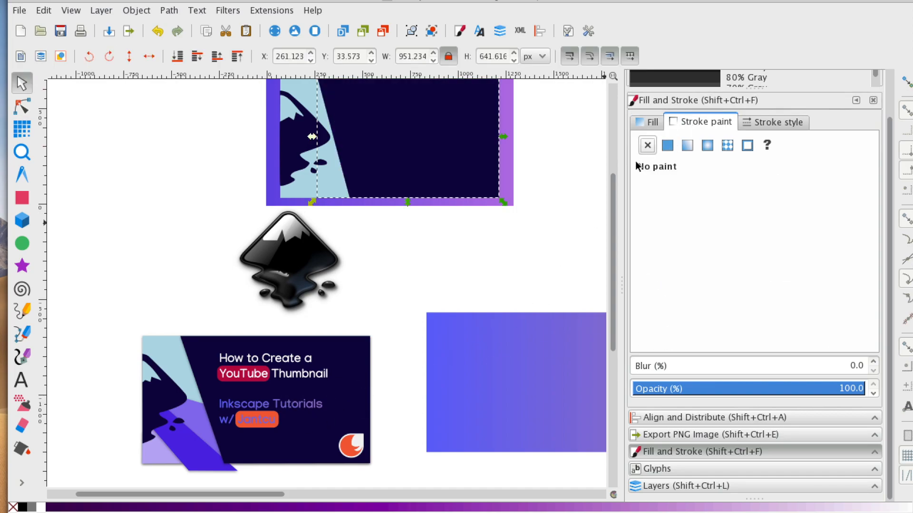
pyautogui.scroll(1, 524, 211)
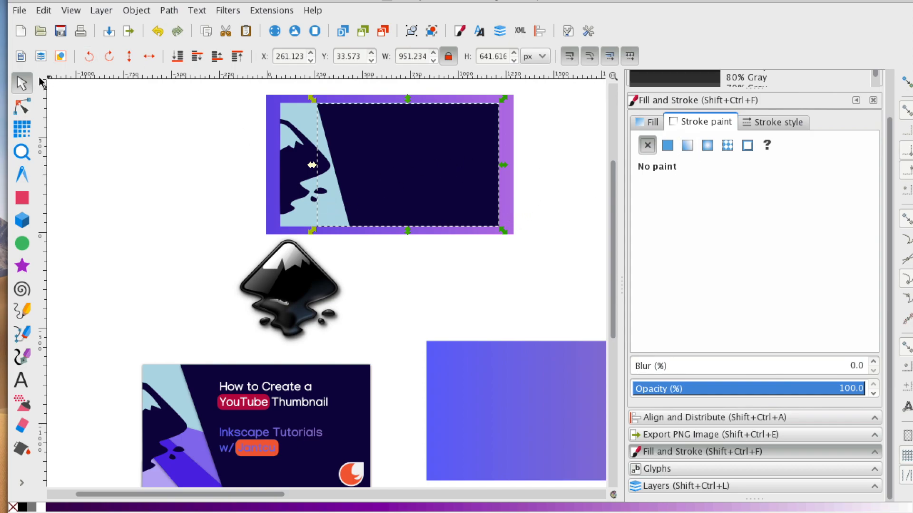
pyautogui.click(150, 151)
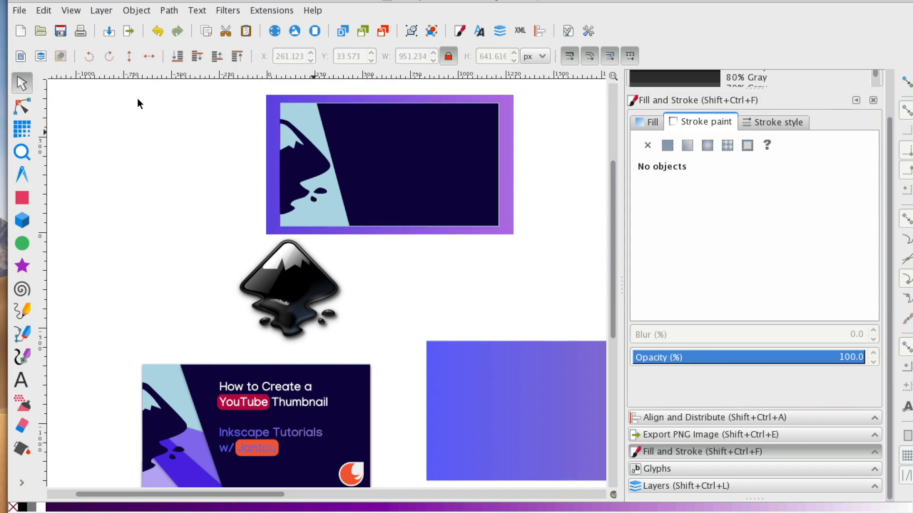
# Step: Lower the light blue rectangle's upper edge to the navy panel's edge, making the rectangle about 644 px high
pyautogui.click(22, 152)
pyautogui.click(395, 153)
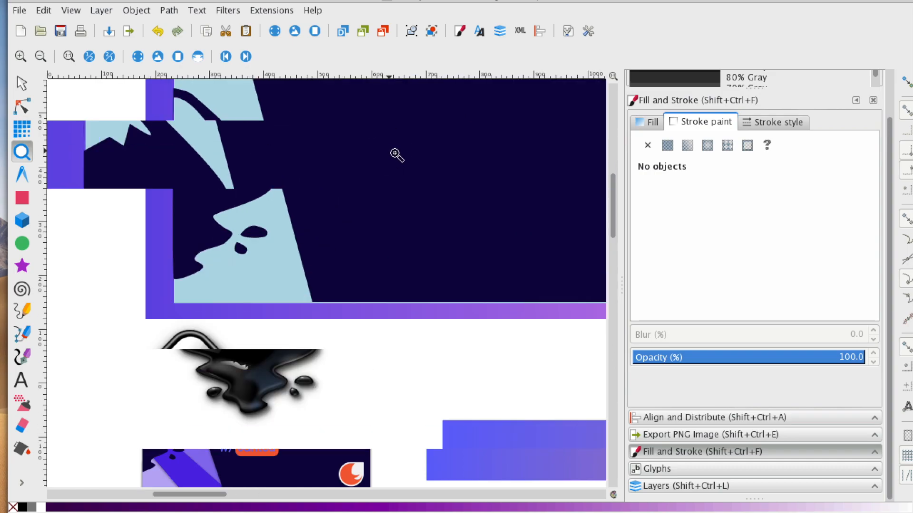
pyautogui.click(394, 153)
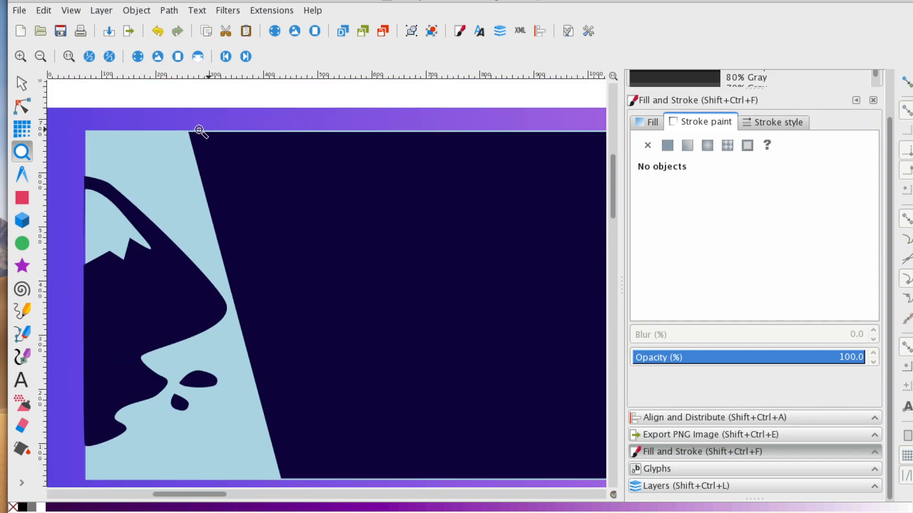
pyautogui.click(27, 104)
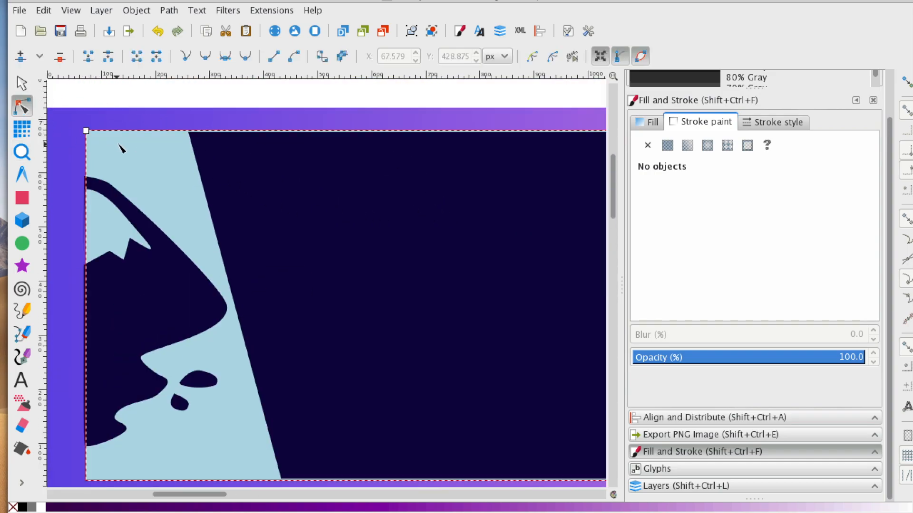
pyautogui.click(216, 146)
pyautogui.moveTo(233, 499)
pyautogui.mouseDown()
pyautogui.moveTo(263, 495)
pyautogui.moveTo(220, 494)
pyautogui.mouseUp()
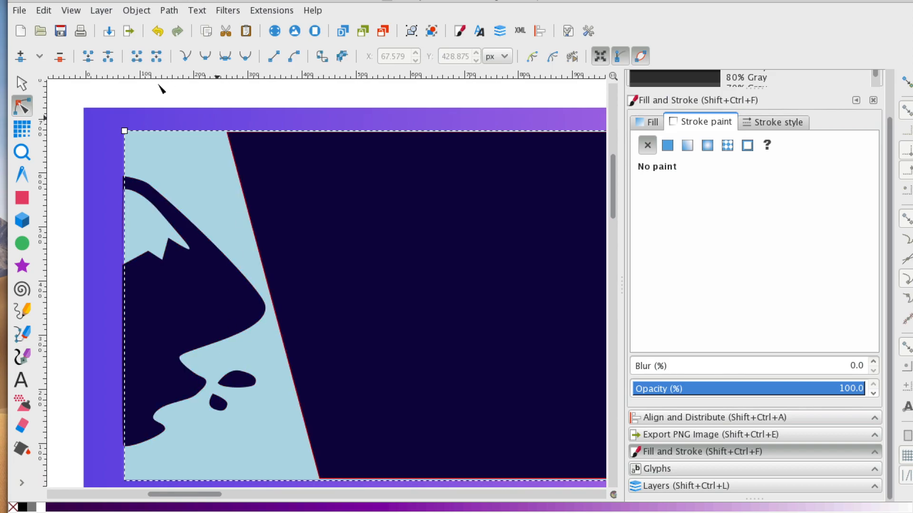
pyautogui.click(22, 82)
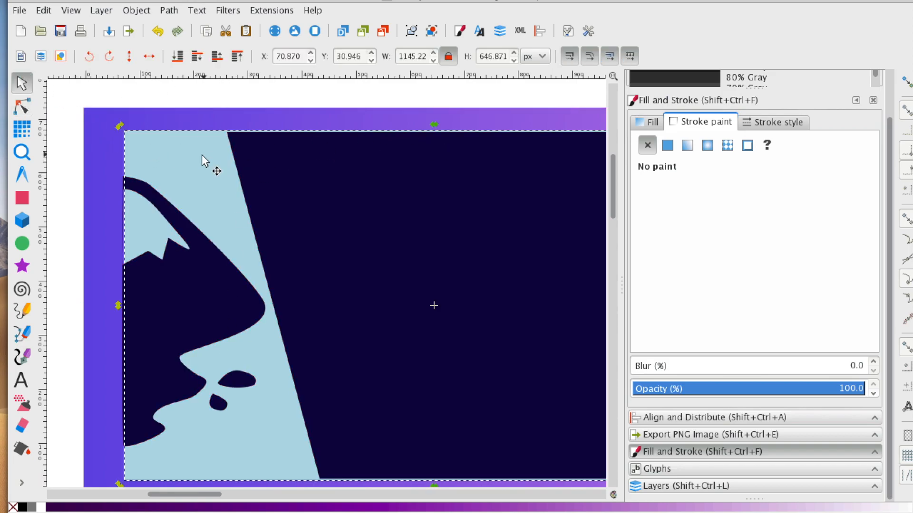
pyautogui.moveTo(435, 126); pyautogui.dragTo(435, 127)
# Step: Raise the light blue rectangle's lower edge to the navy panel's edge, making it about 640 px high, and deselect
pyautogui.scroll(-3, 412, 171)
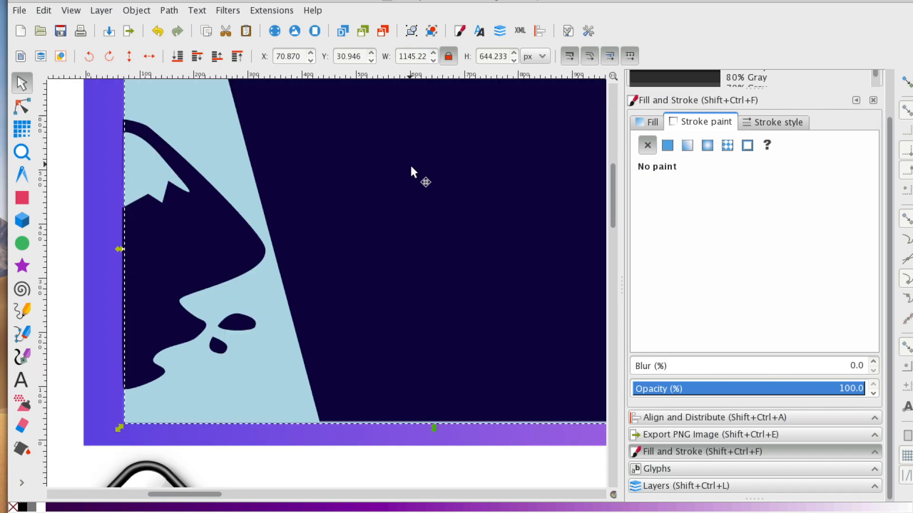
pyautogui.click(407, 421)
pyautogui.click(293, 411)
pyautogui.moveTo(434, 428); pyautogui.dragTo(435, 428)
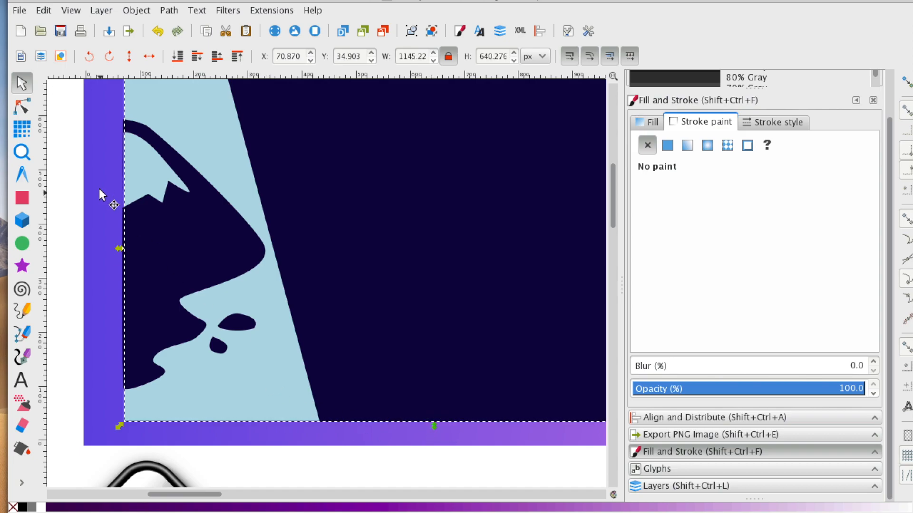
pyautogui.click(88, 202)
pyautogui.click(73, 355)
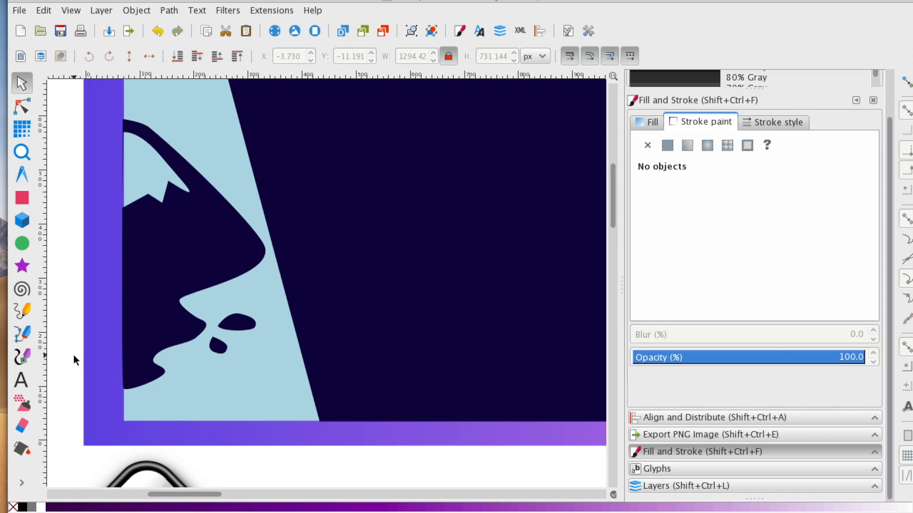
pyautogui.scroll(-10, 70, 295)
pyautogui.scroll(13, 107, 300)
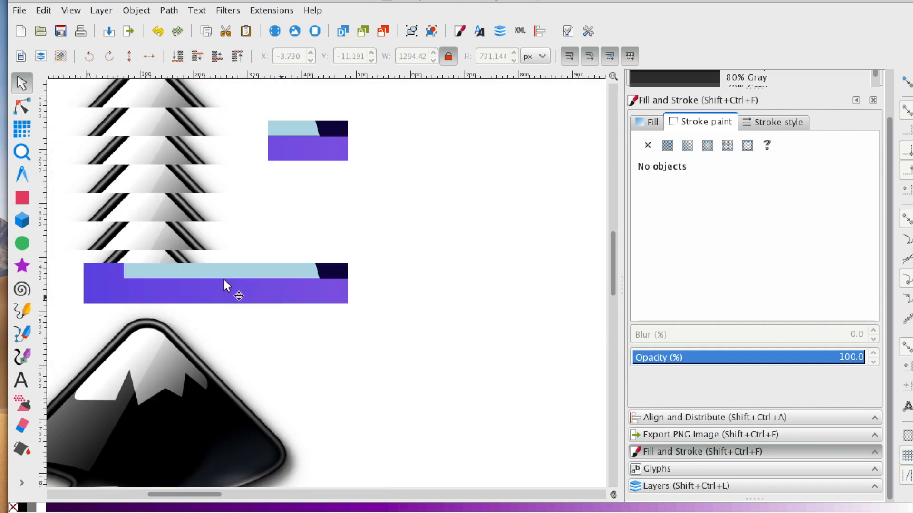
# Step: Extend the navy panel's outer vertical edge over the remaining light blue strip, making the panel about 955 px wide
pyautogui.click(22, 152)
pyautogui.keyDown('shift'); pyautogui.click(292, 350); pyautogui.keyUp('shift')
pyautogui.keyDown('shift'); pyautogui.click(291, 351); pyautogui.keyUp('shift')
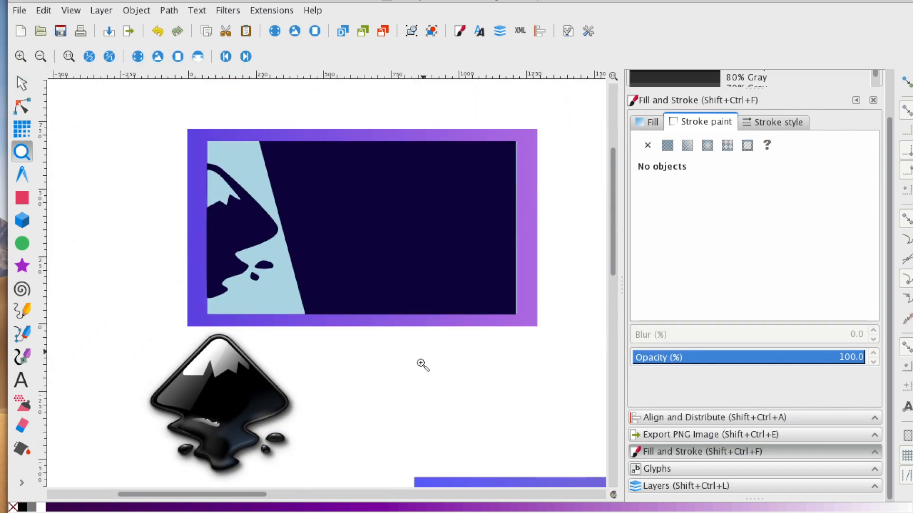
pyautogui.scroll(-5, 415, 358)
pyautogui.scroll(2, 409, 354)
pyautogui.click(560, 157)
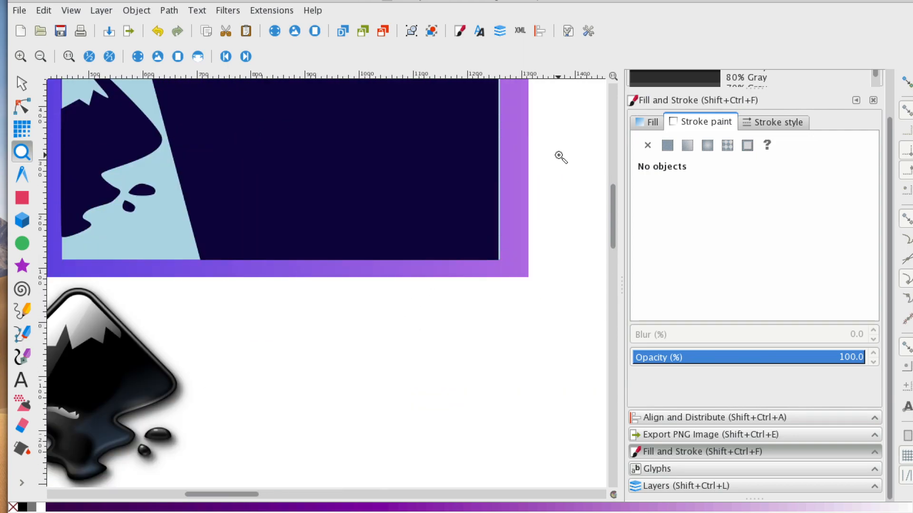
pyautogui.click(22, 84)
pyautogui.scroll(3, 473, 212)
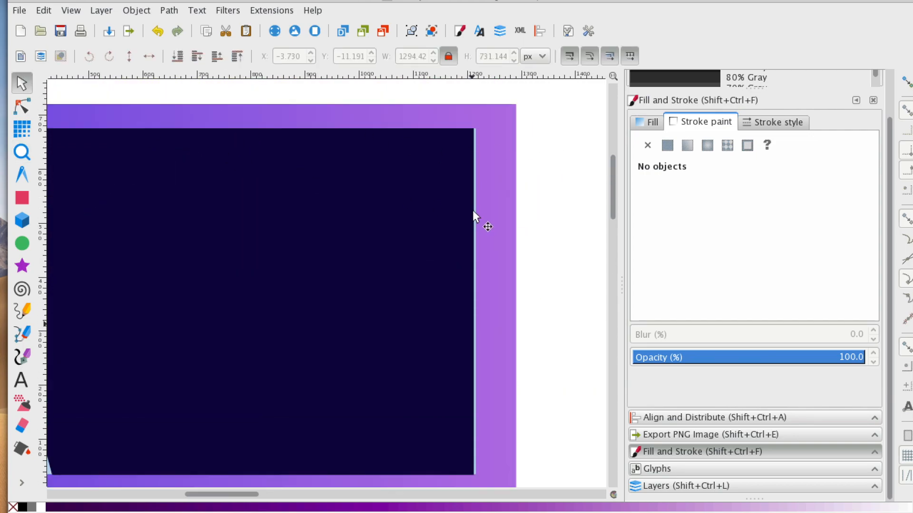
pyautogui.click(452, 183)
pyautogui.click(477, 311)
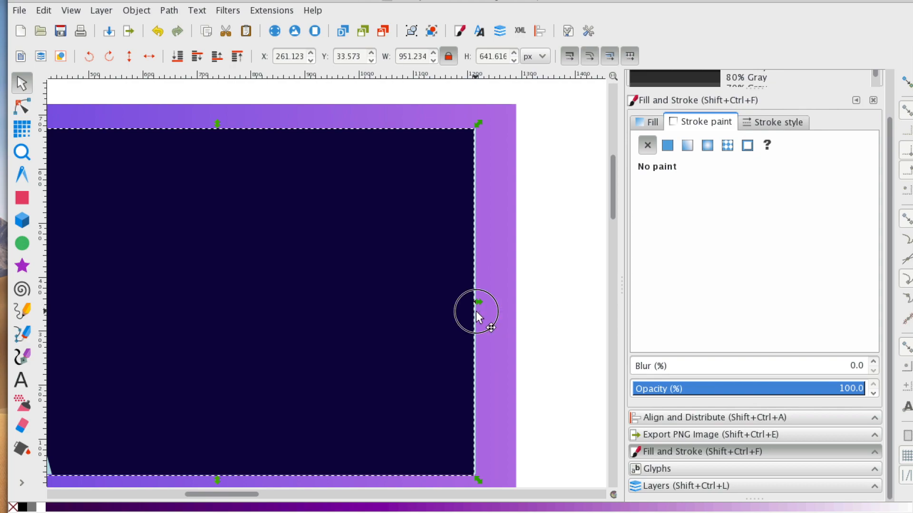
pyautogui.click(446, 305)
pyautogui.moveTo(476, 301); pyautogui.dragTo(476, 302)
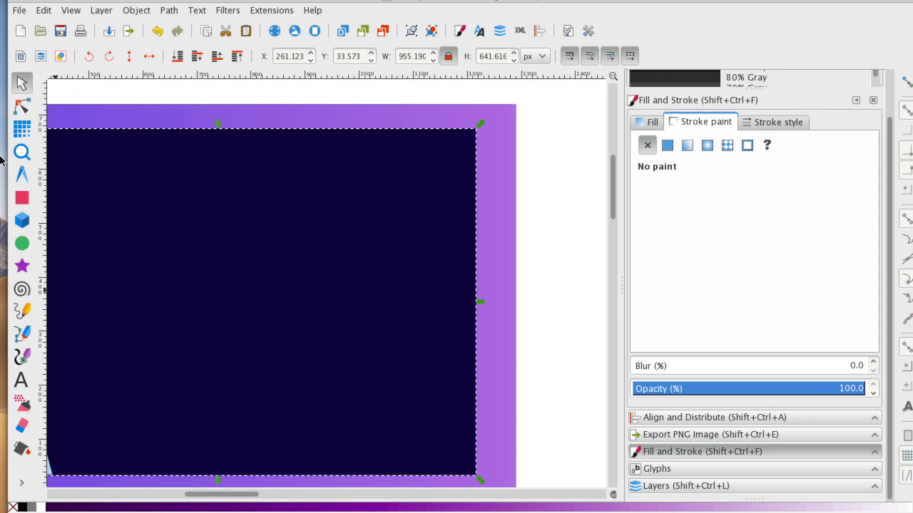
pyautogui.click(22, 152)
pyautogui.keyDown('shift'); pyautogui.click(124, 217); pyautogui.keyUp('shift')
pyautogui.keyDown('shift'); pyautogui.click(124, 217); pyautogui.keyUp('shift')
pyautogui.keyDown('shift'); pyautogui.click(124, 217); pyautogui.keyUp('shift')
pyautogui.moveTo(263, 495); pyautogui.dragTo(196, 495)
pyautogui.scroll(-5, 193, 285)
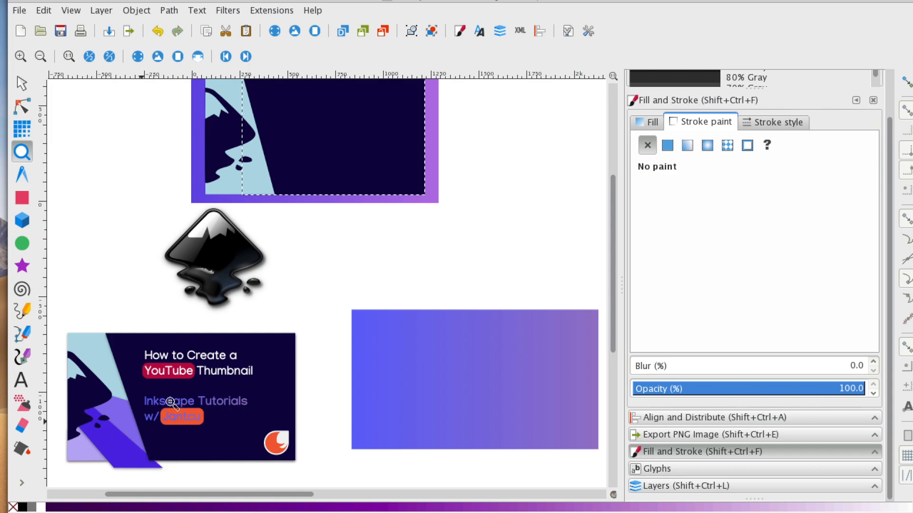
pyautogui.scroll(3, 123, 165)
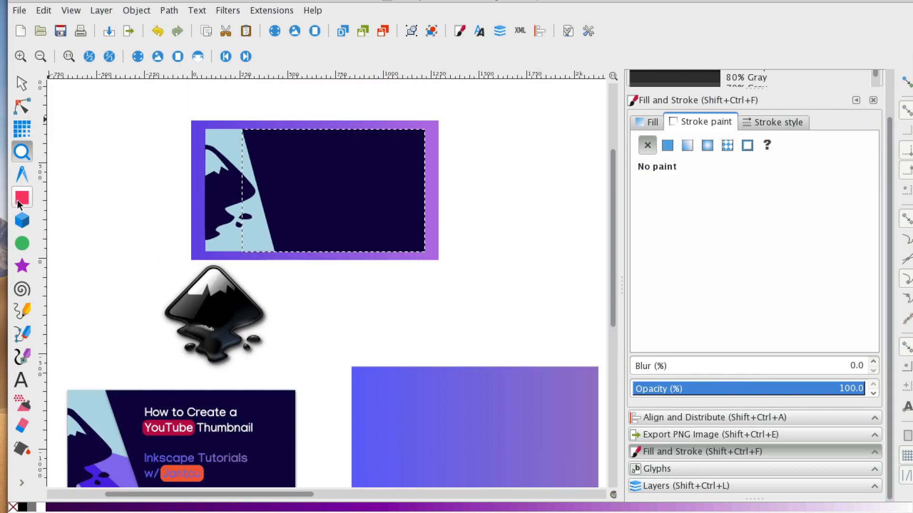
pyautogui.click(22, 334)
pyautogui.scroll(-3, 231, 243)
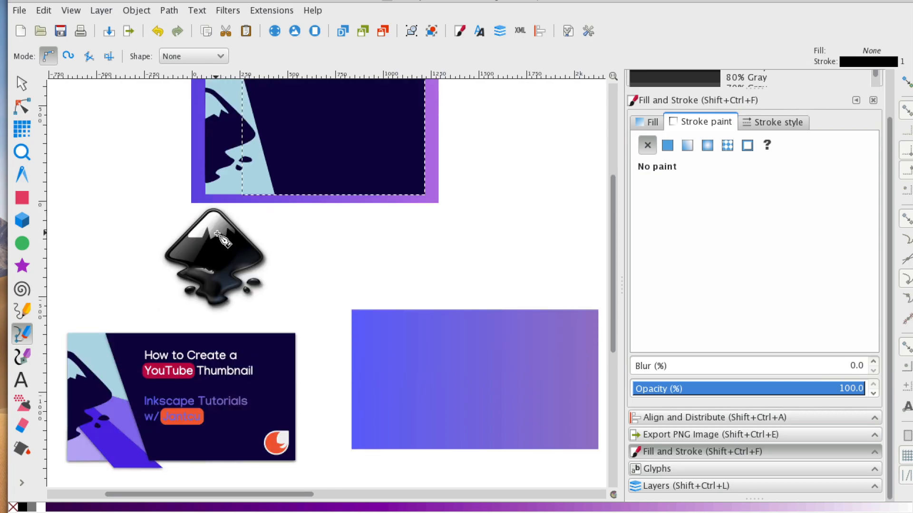
pyautogui.click(204, 153)
pyautogui.press('Escape')
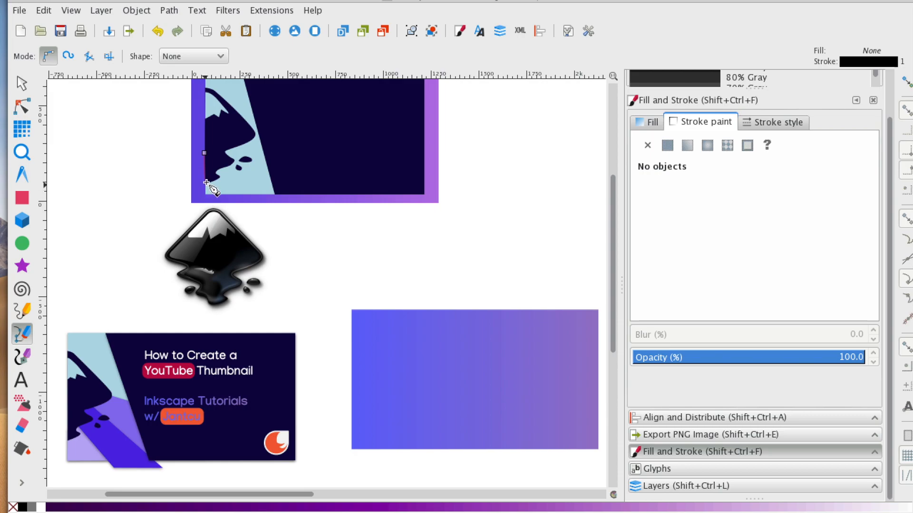
# Step: Draw a closed straight-sided shape with the Bezier tool in the light blue area's lower outer corner, beneath the navy logo
pyautogui.scroll(3, 206, 168)
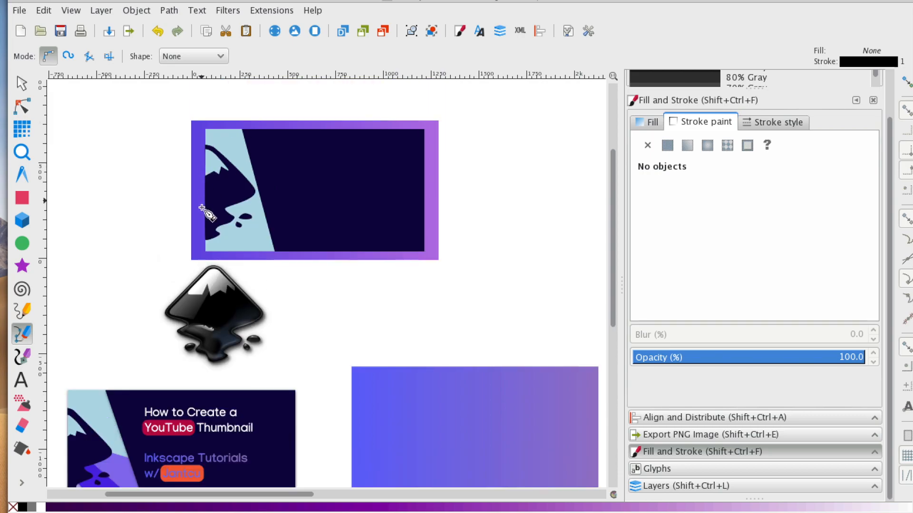
pyautogui.click(204, 224)
pyautogui.click(205, 251)
pyautogui.click(231, 251)
pyautogui.click(206, 224)
# Step: Give the new shape beneath the logo a flat color fill
pyautogui.click(22, 153)
pyautogui.click(201, 209)
pyautogui.click(200, 209)
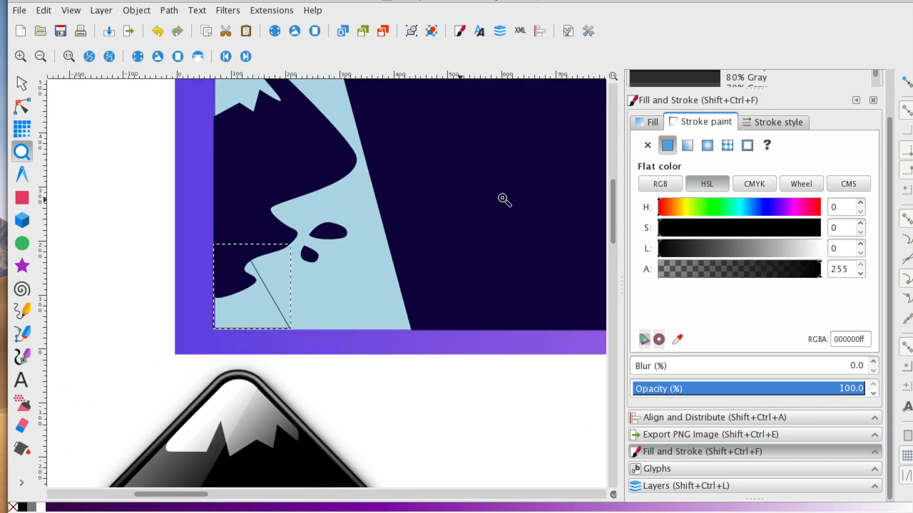
pyautogui.click(652, 121)
pyautogui.click(667, 145)
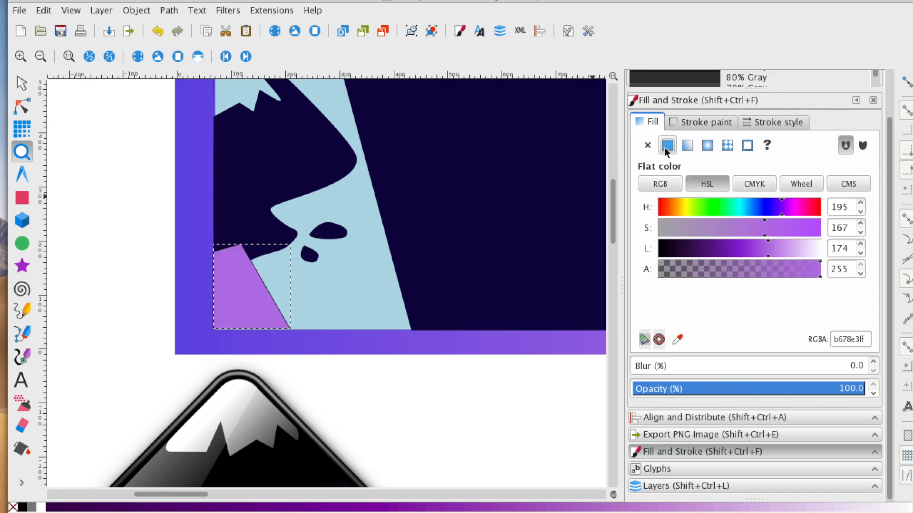
# Step: Fill the corner shape with the light lavender sampled from the sample thumbnail's lower corner and remove its stroke
pyautogui.scroll(-15, 459, 209)
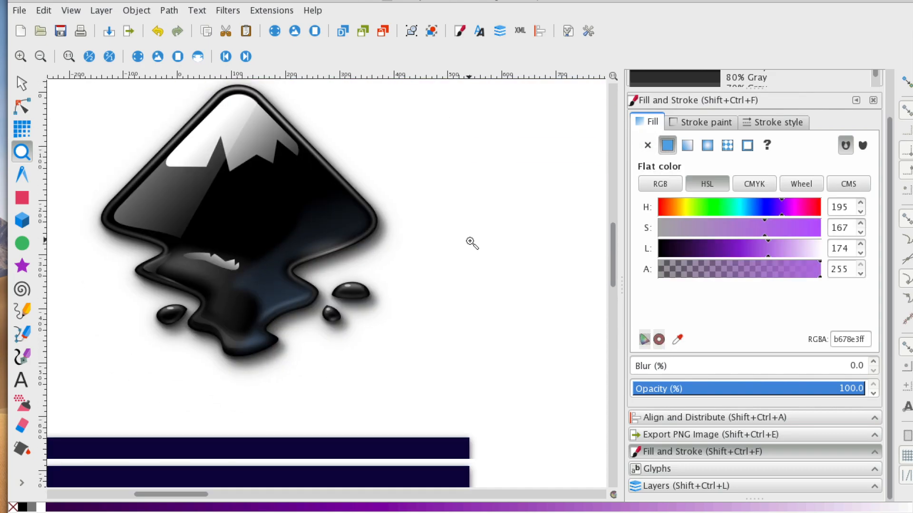
pyautogui.scroll(-3, 472, 243)
pyautogui.rightClick(318, 268)
pyautogui.rightClick(318, 269)
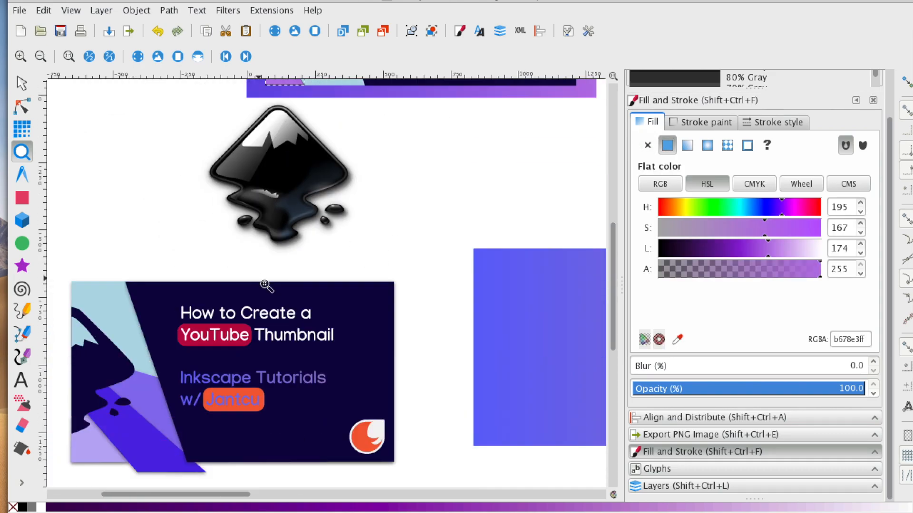
pyautogui.click(676, 338)
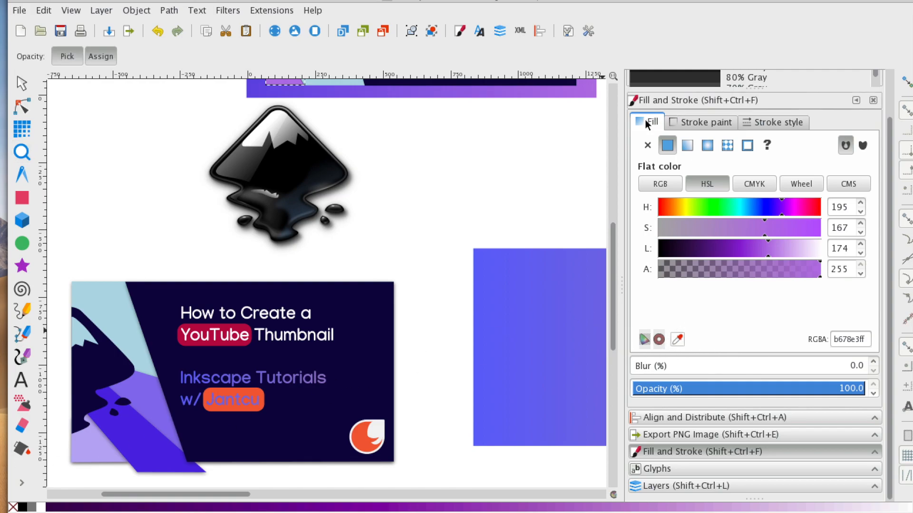
pyautogui.click(103, 453)
pyautogui.press('z')
pyautogui.scroll(9, 247, 214)
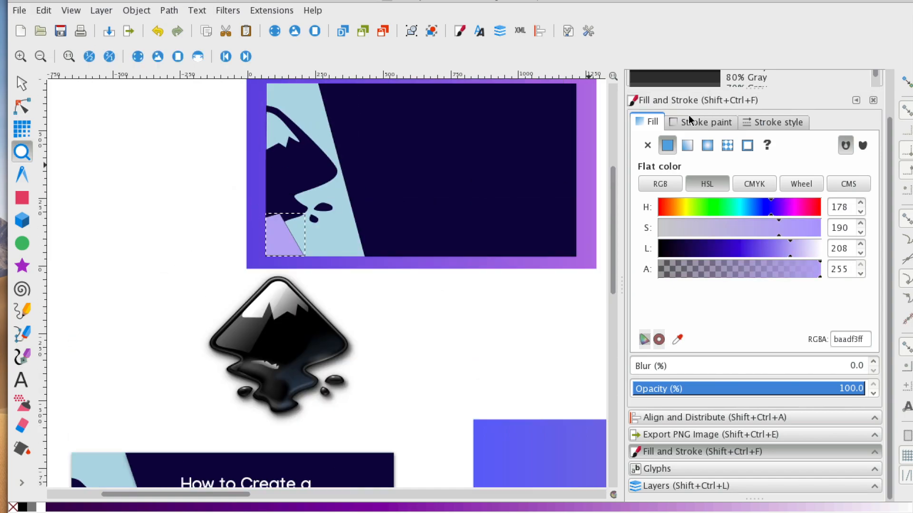
pyautogui.click(690, 122)
pyautogui.click(647, 145)
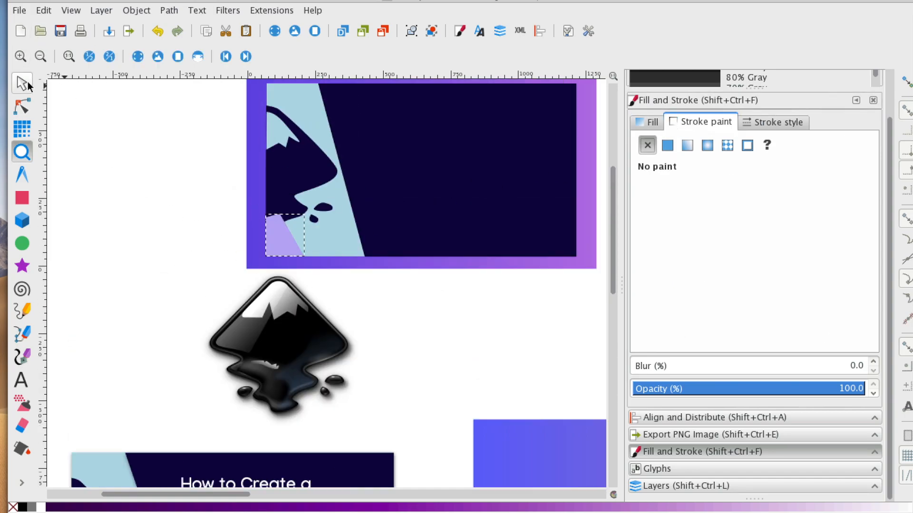
# Step: Draw a closed four-sided diagonal band with the Bezier tool from the logo to the border's lower edge, about 368 × 301 px
pyautogui.click(23, 335)
pyautogui.scroll(-7, 314, 234)
pyautogui.scroll(-4, 310, 228)
pyautogui.scroll(11, 300, 218)
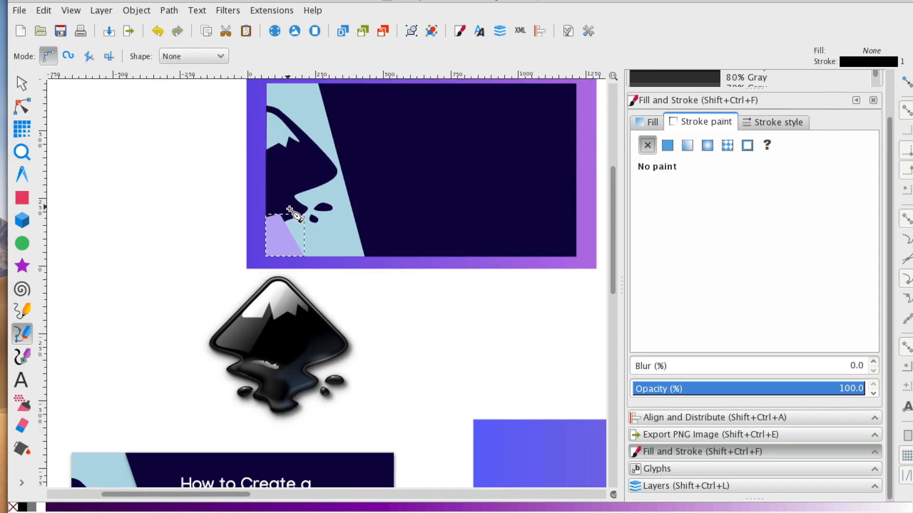
pyautogui.click(280, 215)
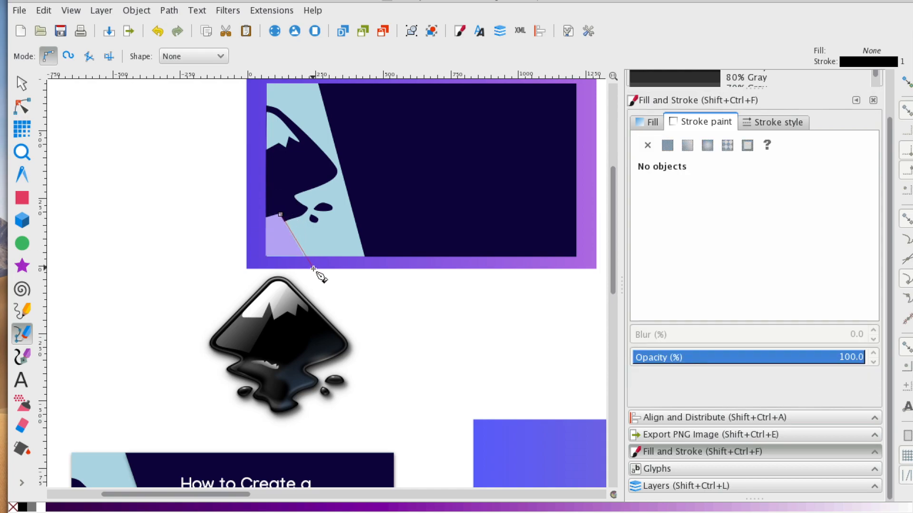
pyautogui.scroll(-12, 314, 270)
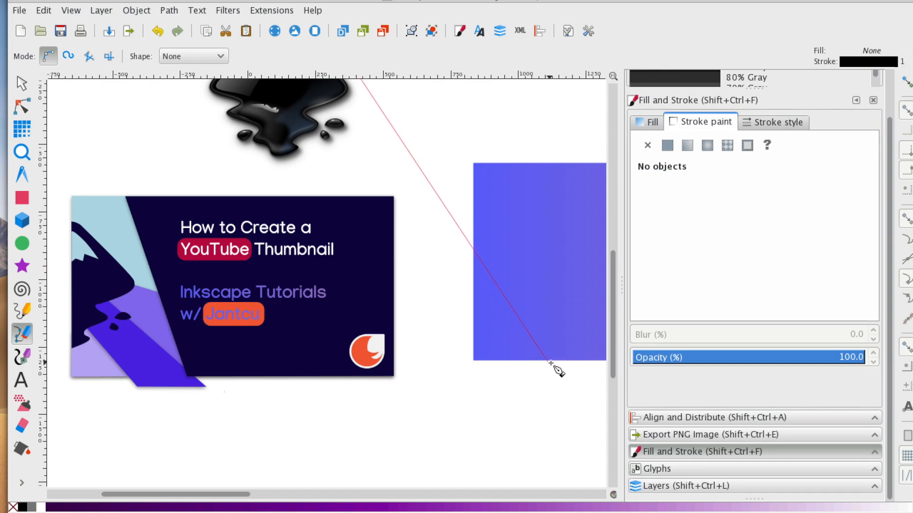
pyautogui.scroll(10, 440, 332)
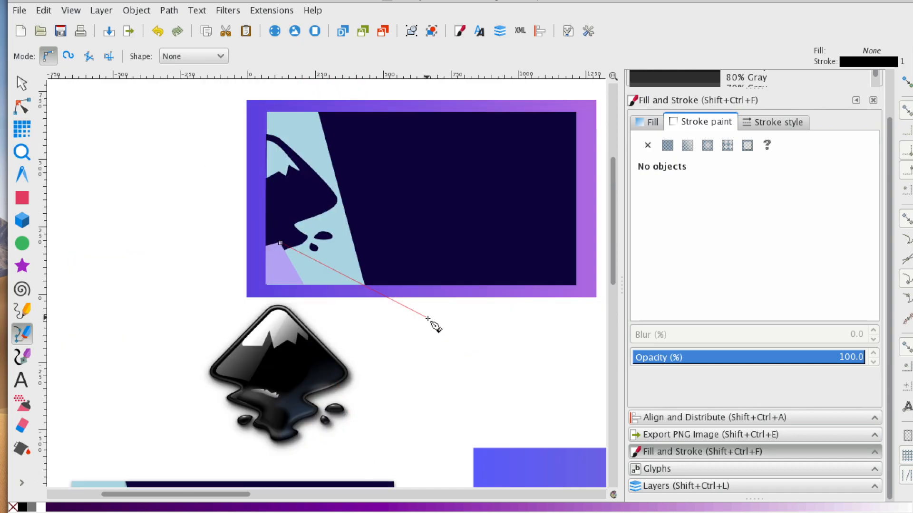
pyautogui.click(309, 297)
pyautogui.click(379, 298)
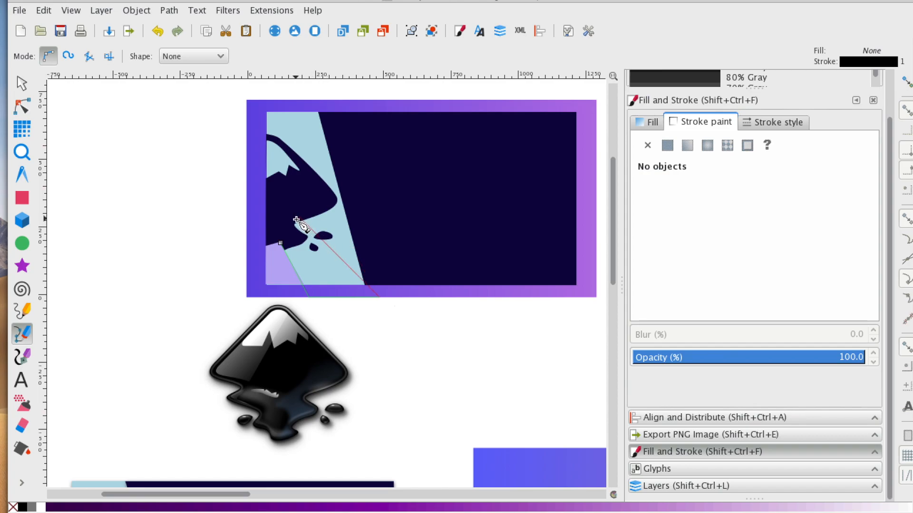
pyautogui.click(298, 217)
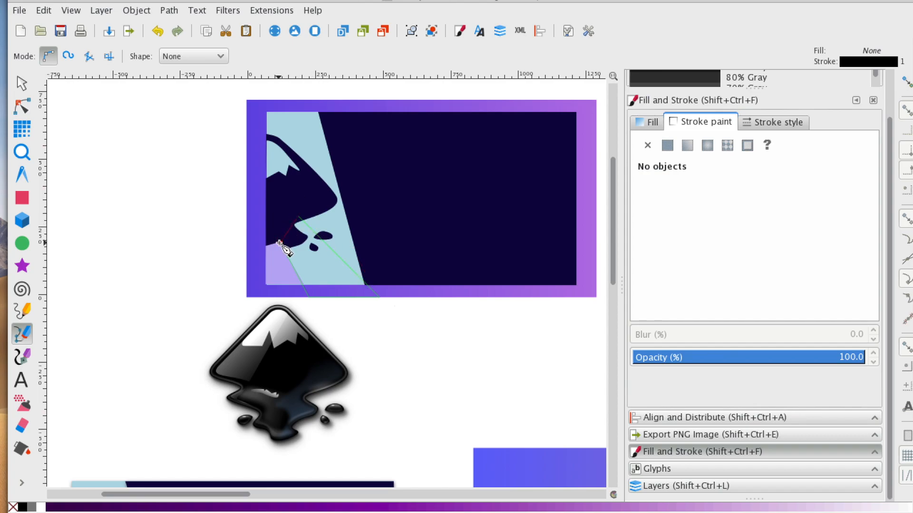
pyautogui.click(279, 243)
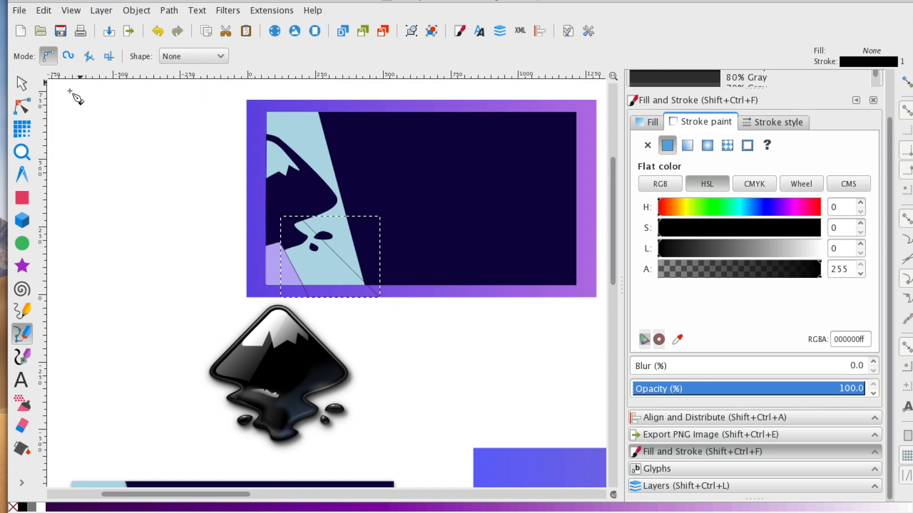
# Step: Fill the diagonal band with flat deep violet (5131e0ff) sampled from the sample thumbnail's matching band
pyautogui.click(22, 83)
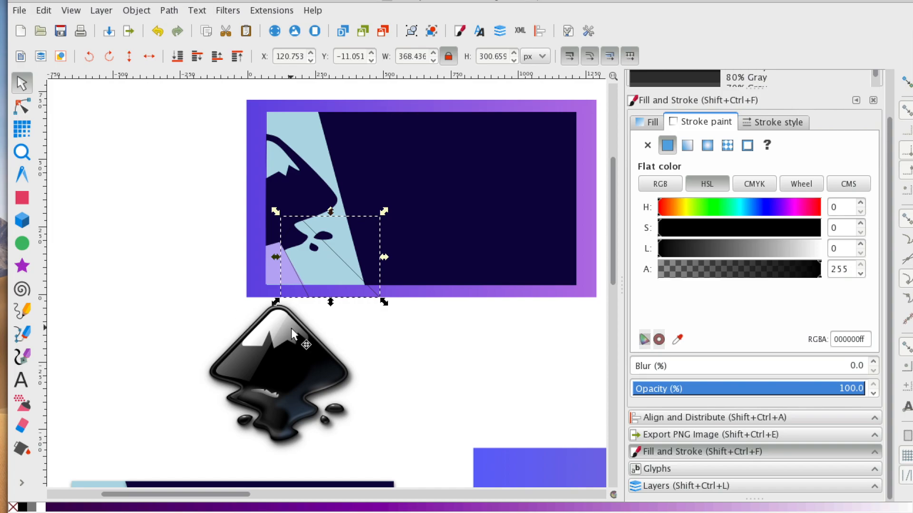
pyautogui.click(648, 123)
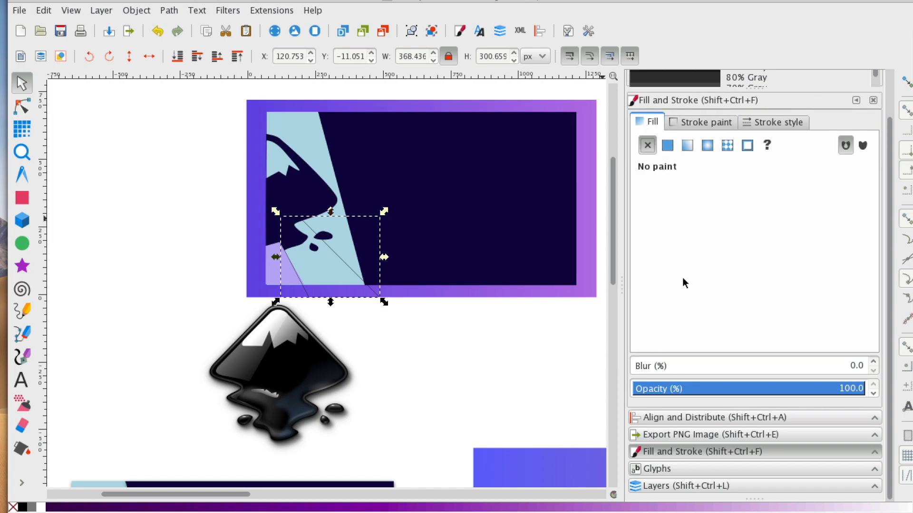
pyautogui.click(667, 145)
pyautogui.scroll(-3, 488, 302)
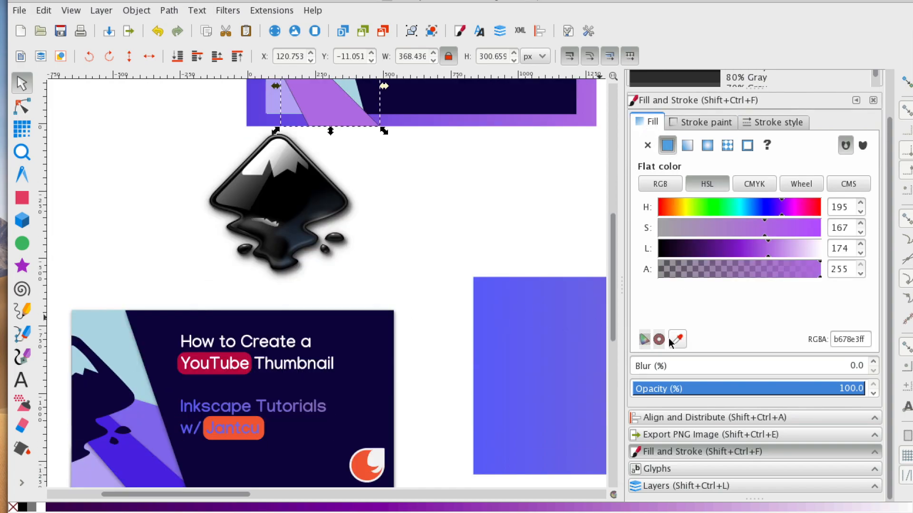
pyautogui.click(156, 475)
pyautogui.scroll(4, 294, 333)
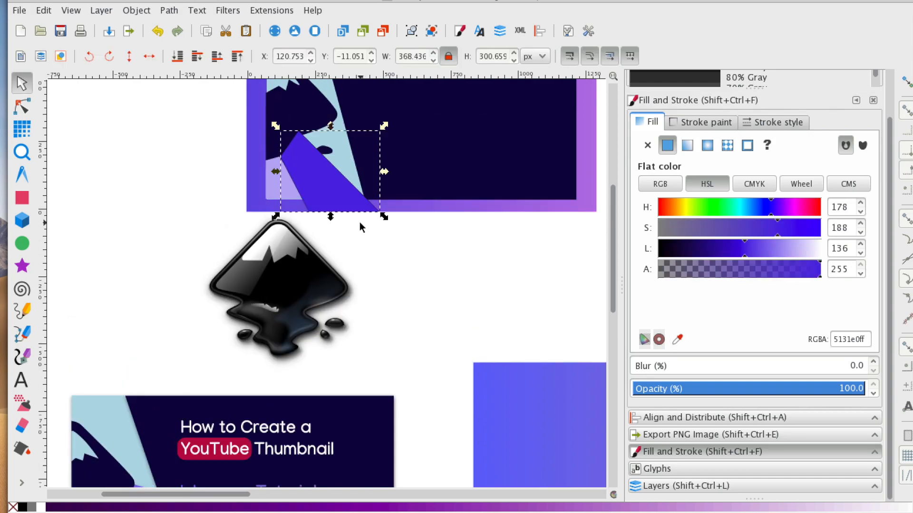
pyautogui.scroll(-5, 343, 209)
pyautogui.scroll(20, 335, 202)
pyautogui.scroll(-8, 334, 200)
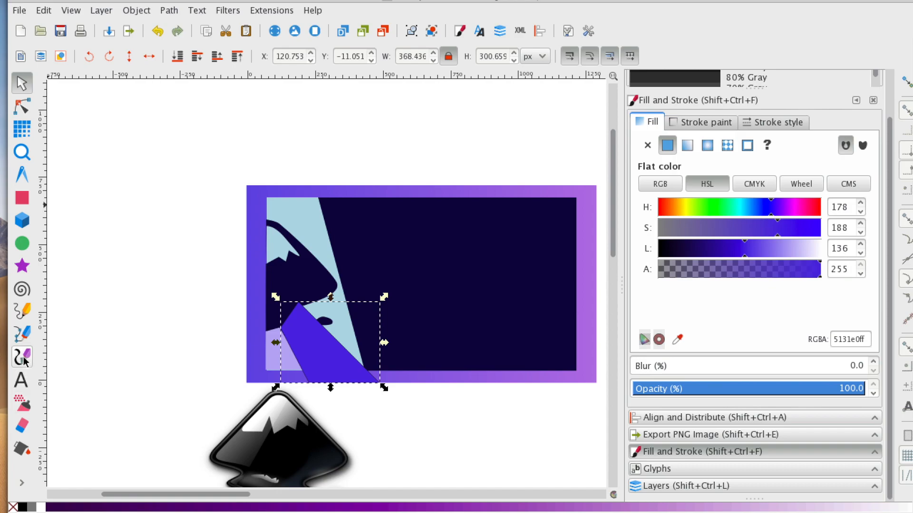
pyautogui.click(21, 334)
pyautogui.click(302, 304)
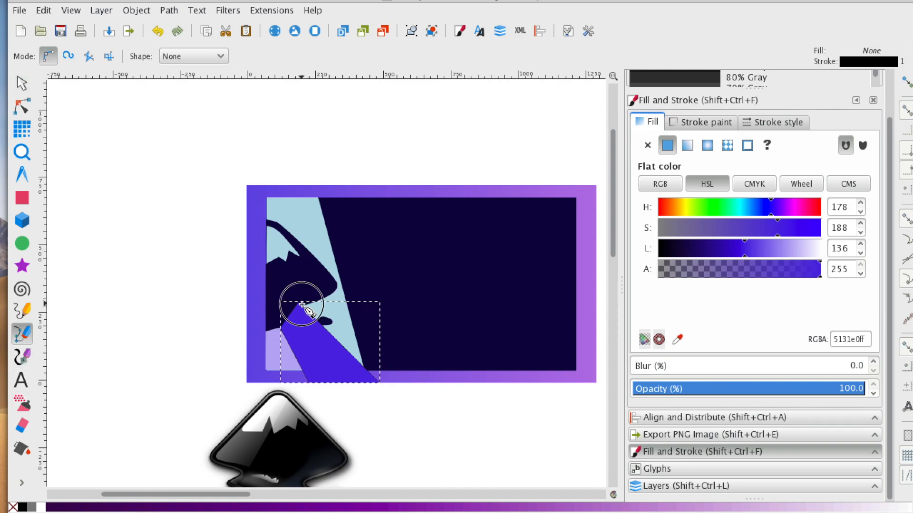
pyautogui.click(335, 290)
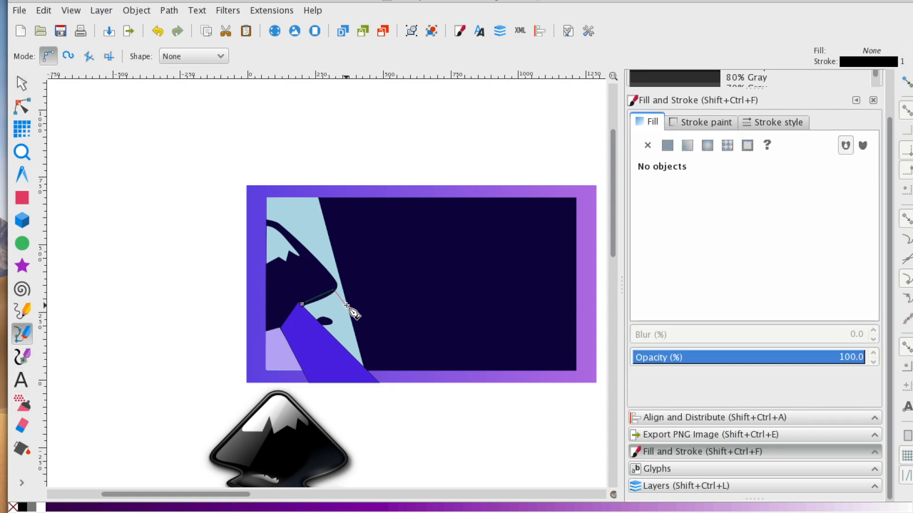
pyautogui.press('Escape')
# Step: Draw a closed straight-sided shape between the logo's tip, the slanted navy panel's edge and the violet band's upper edge
pyautogui.click(299, 303)
pyautogui.click(339, 286)
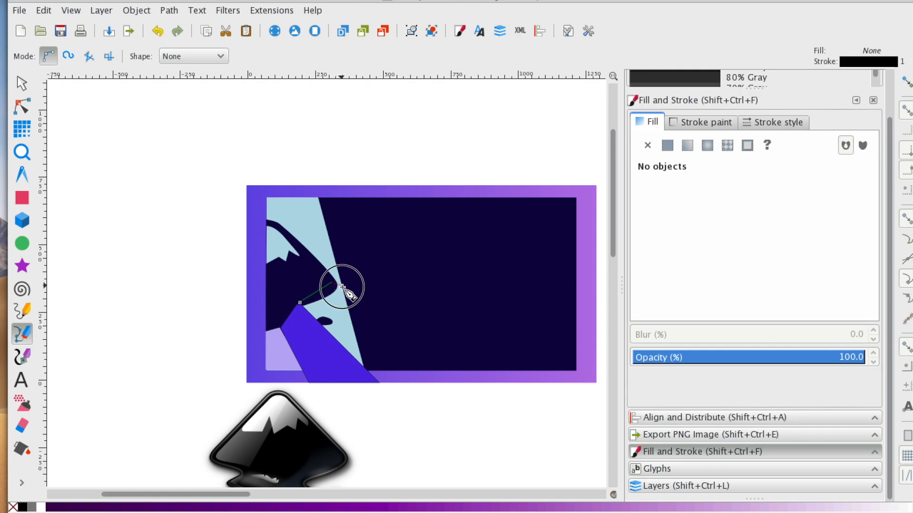
pyautogui.click(367, 369)
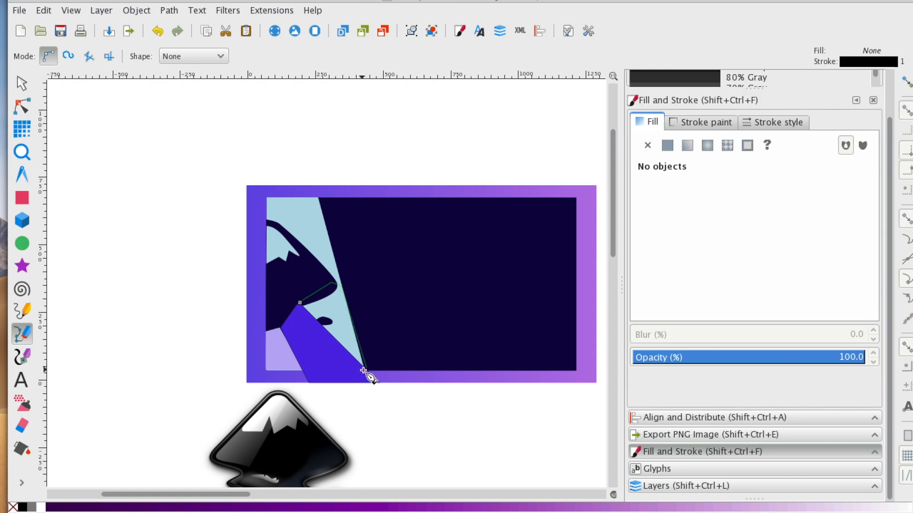
pyautogui.click(300, 304)
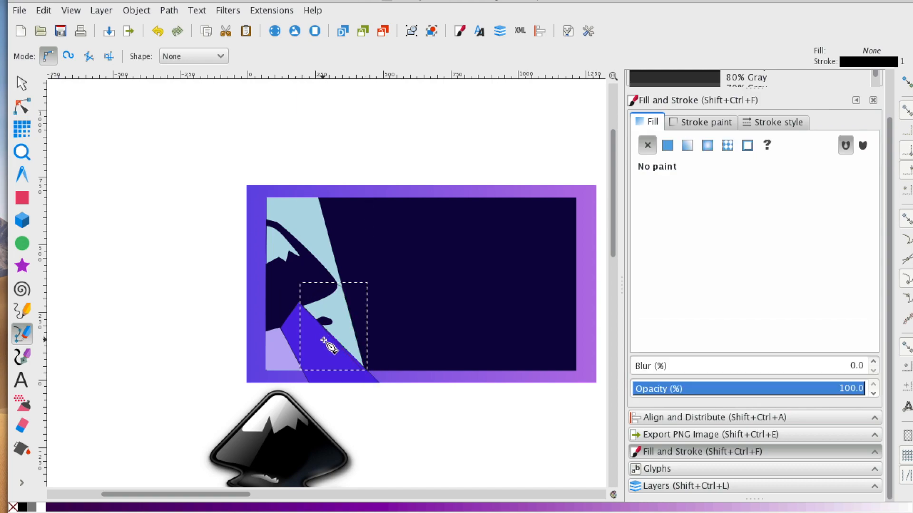
pyautogui.scroll(-3, 399, 318)
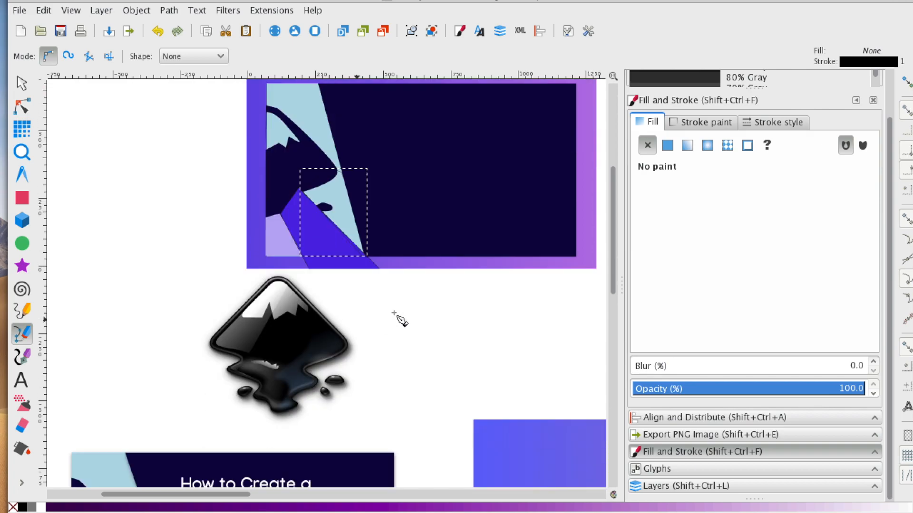
# Step: Fill the new shape beside the slanted navy panel with flat medium violet (8a75eaff) sampled from the sample thumbnail
pyautogui.click(667, 145)
pyautogui.scroll(-5, 417, 295)
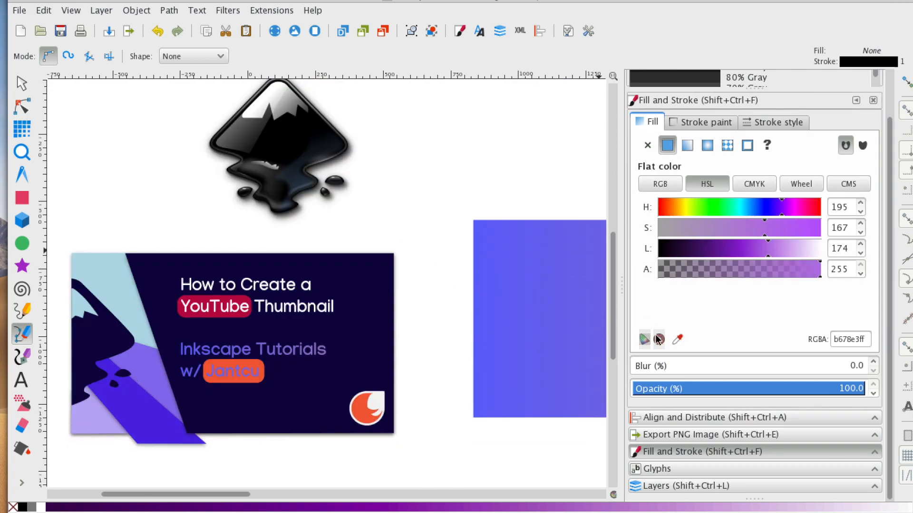
pyautogui.click(677, 339)
pyautogui.click(153, 379)
pyautogui.scroll(10, 247, 369)
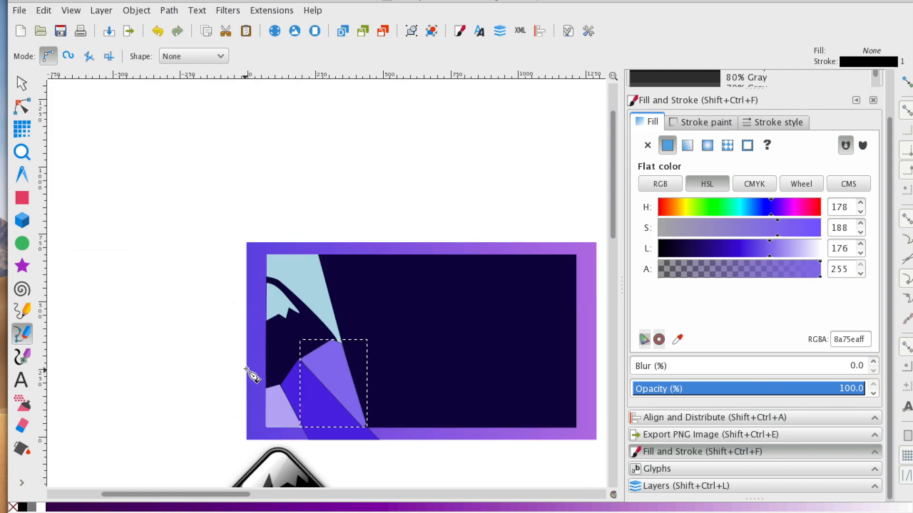
pyautogui.scroll(-4, 247, 370)
pyautogui.press('Escape')
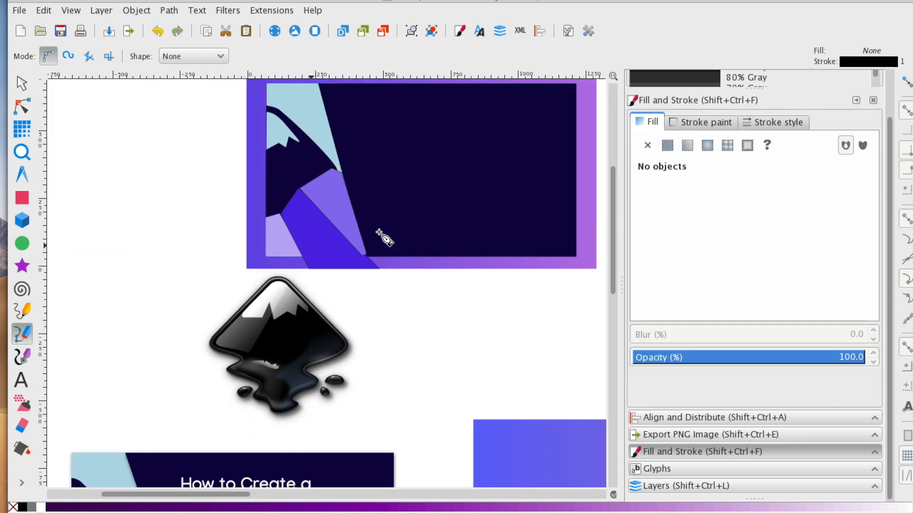
# Step: Recolor the lower corner shape with the medium violet (8a75eaff) sampled from the sample thumbnail
pyautogui.press('s')
pyautogui.click(274, 246)
pyautogui.scroll(-4, 357, 265)
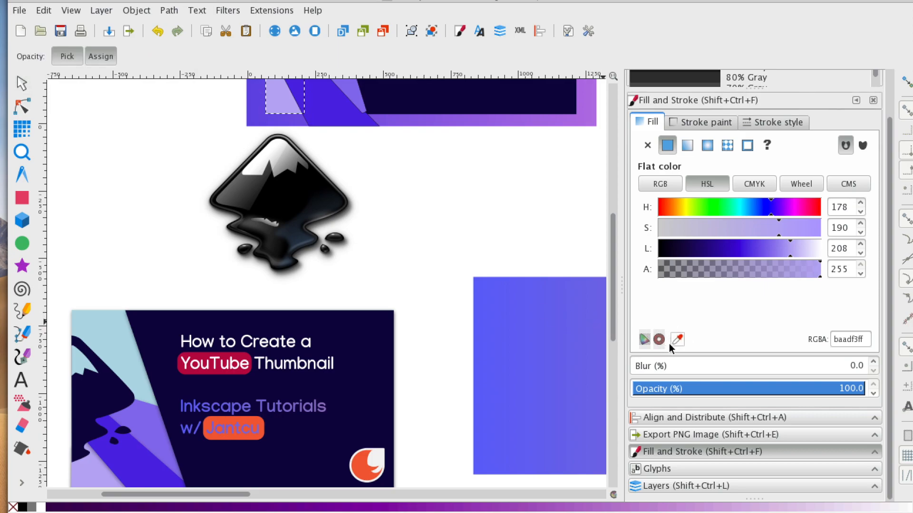
pyautogui.click(149, 428)
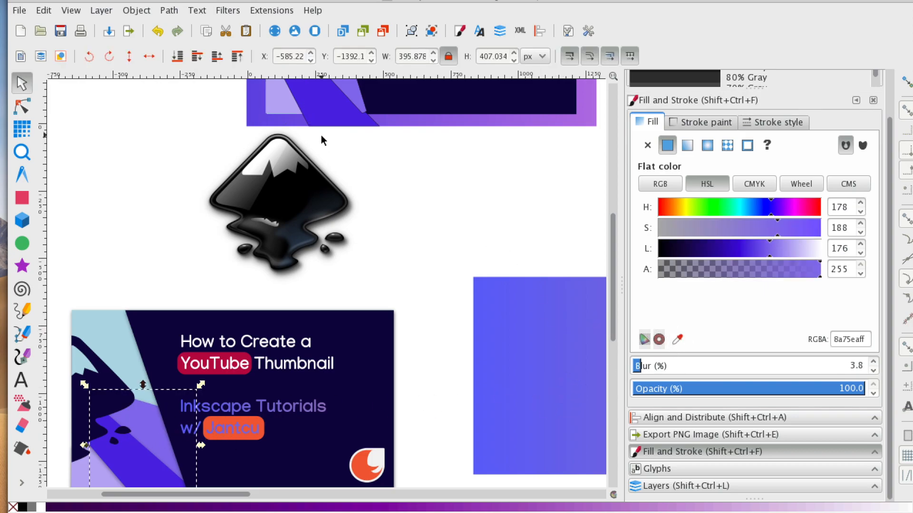
pyautogui.click(303, 111)
pyautogui.click(678, 339)
pyautogui.click(152, 439)
pyautogui.scroll(2, 261, 336)
# Step: Recolor the shape between the violet band and the slanted navy panel with light lavender (baadf3ff) sampled from the sample thumbnail
pyautogui.click(347, 122)
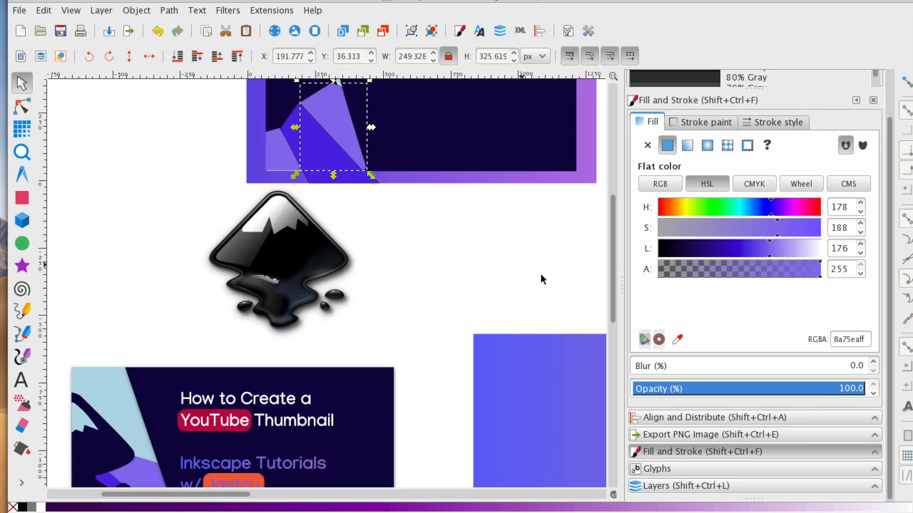
pyautogui.click(674, 339)
pyautogui.scroll(-4, 124, 432)
pyautogui.scroll(2, 113, 430)
pyautogui.scroll(2, 113, 430)
pyautogui.scroll(-4, 112, 424)
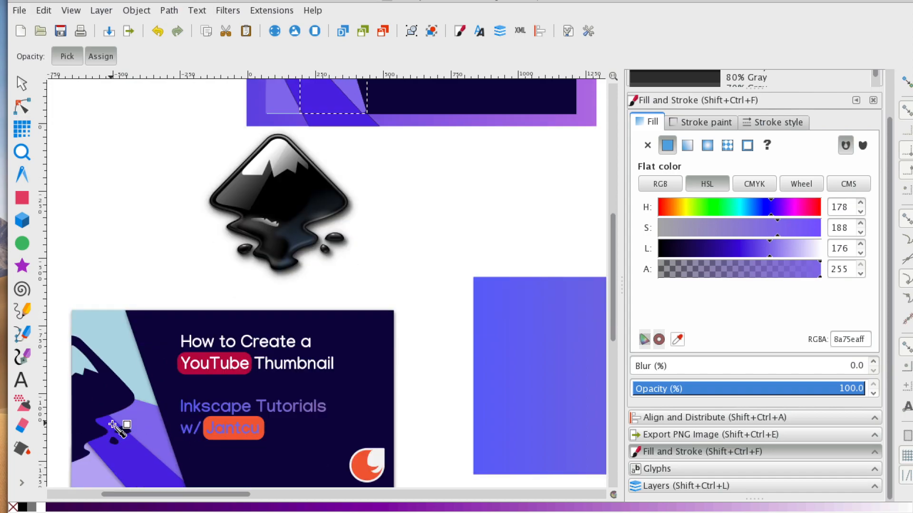
pyautogui.click(109, 425)
pyautogui.scroll(8, 222, 380)
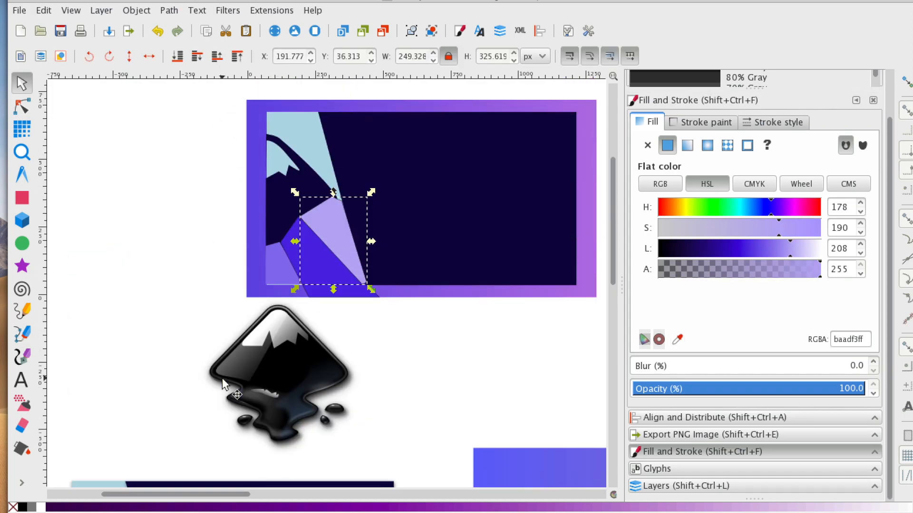
pyautogui.click(187, 217)
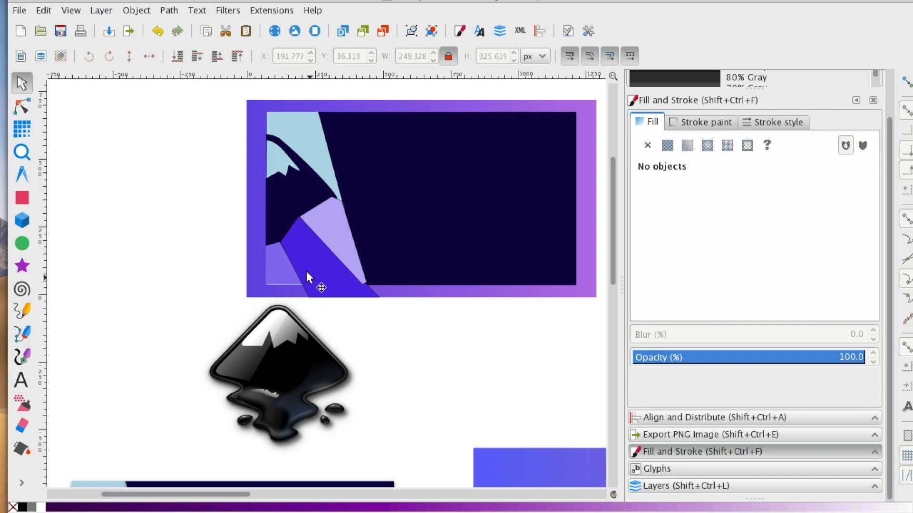
# Step: Move the corner shape's two lower nodes down slightly to cover the light blue gap above the border
pyautogui.click(21, 153)
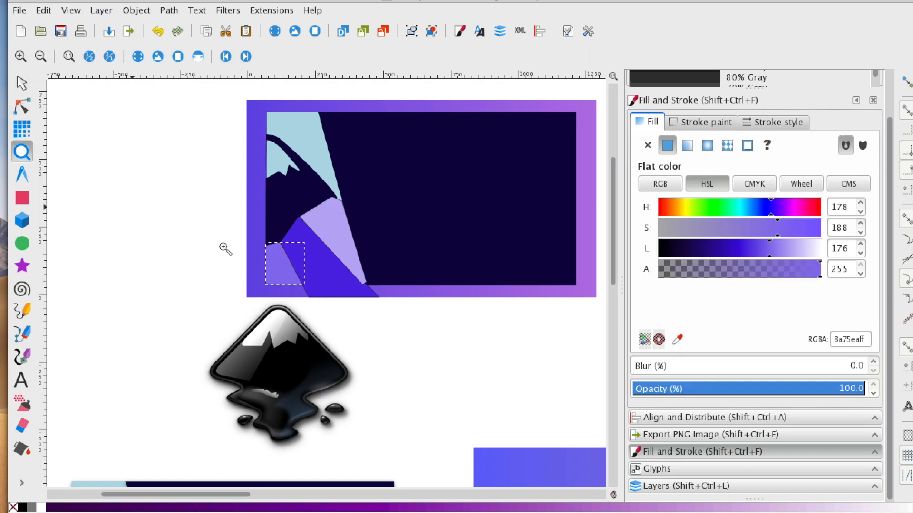
pyautogui.click(275, 268)
pyautogui.click(22, 83)
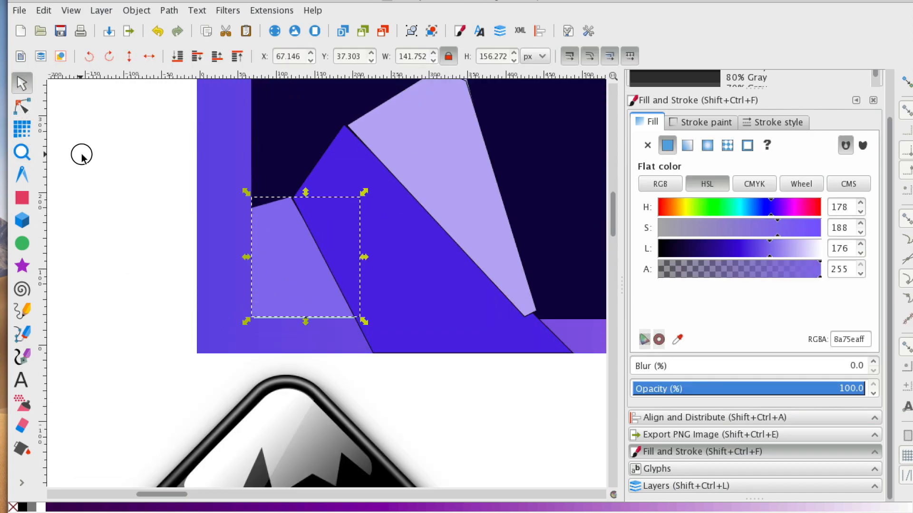
pyautogui.click(80, 152)
pyautogui.click(22, 107)
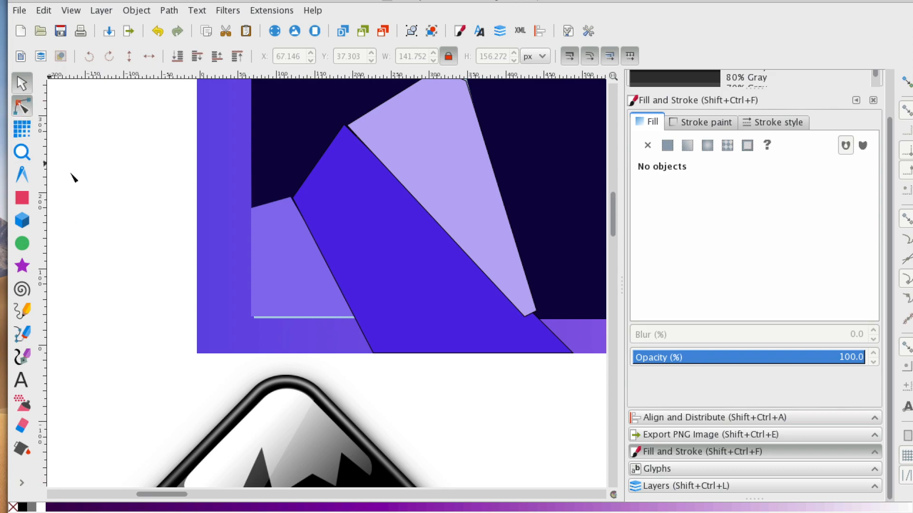
pyautogui.click(295, 288)
pyautogui.moveTo(251, 318); pyautogui.dragTo(255, 321)
pyautogui.moveTo(360, 317); pyautogui.dragTo(360, 320)
# Step: Remove the stroke from the deep violet diagonal band and from the lavender shape beside it
pyautogui.click(539, 284)
pyautogui.click(343, 255)
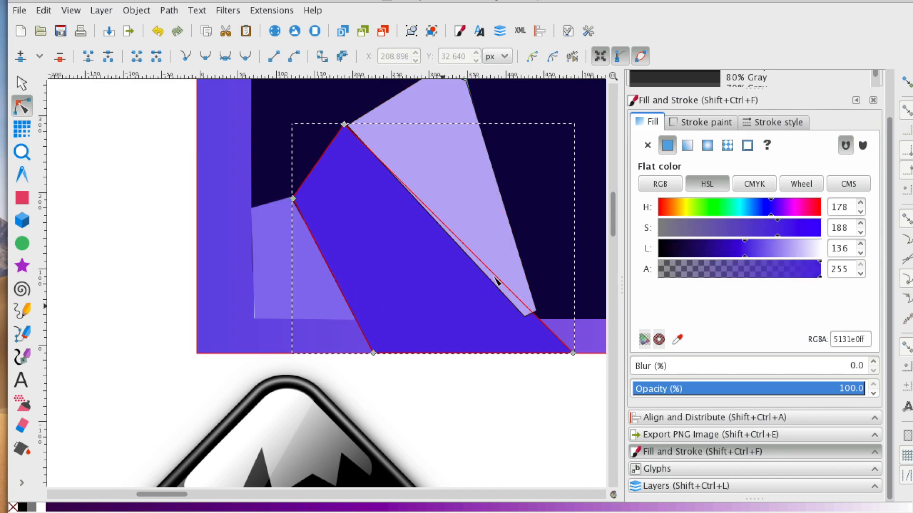
pyautogui.click(695, 120)
pyautogui.click(452, 167)
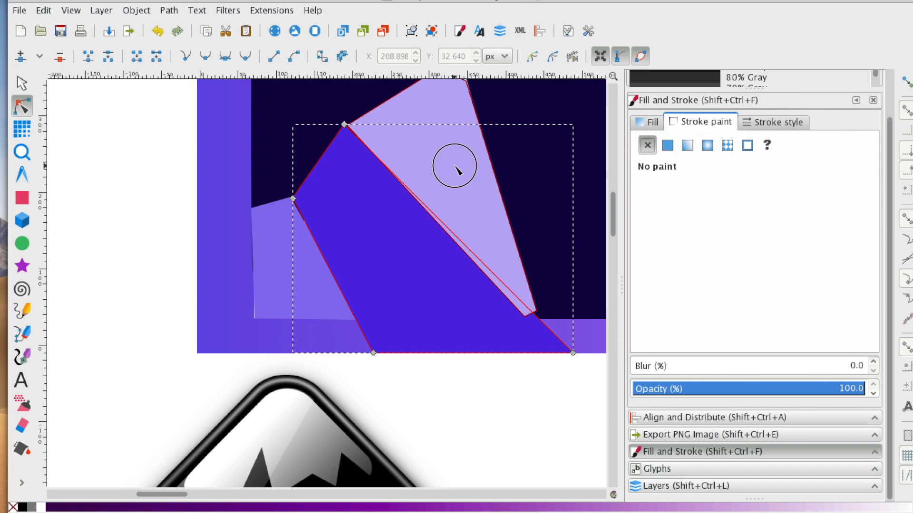
pyautogui.click(667, 145)
pyautogui.click(647, 145)
# Step: Align the corner shape's lower outer node with the border's inner corner and its upper node with the violet band's edge
pyautogui.click(280, 284)
pyautogui.click(77, 330)
pyautogui.click(278, 317)
pyautogui.moveTo(255, 323); pyautogui.dragTo(252, 324)
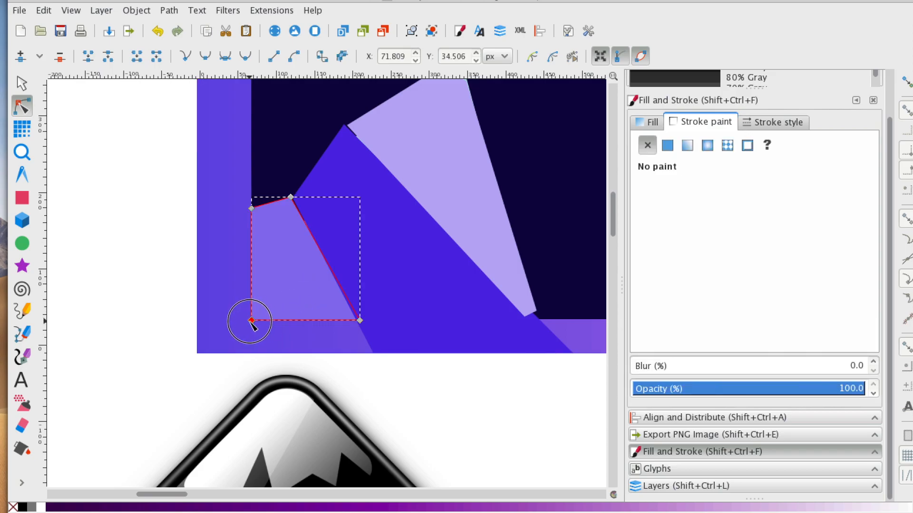
pyautogui.click(283, 387)
pyautogui.click(285, 215)
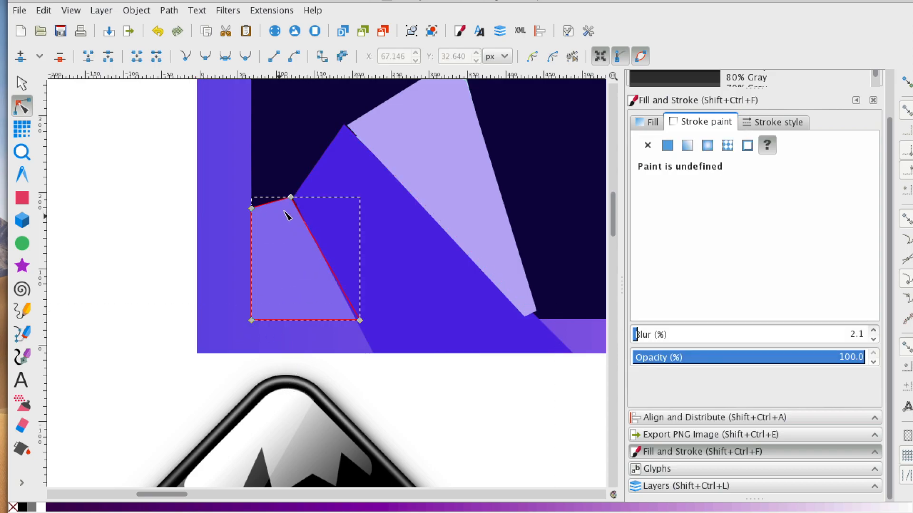
pyautogui.click(290, 197)
pyautogui.moveTo(291, 198); pyautogui.dragTo(295, 197)
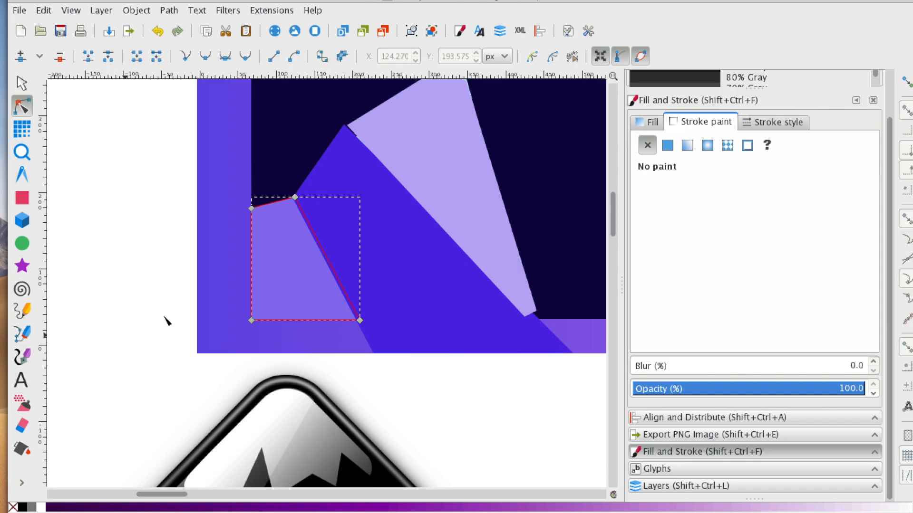
pyautogui.press('Escape')
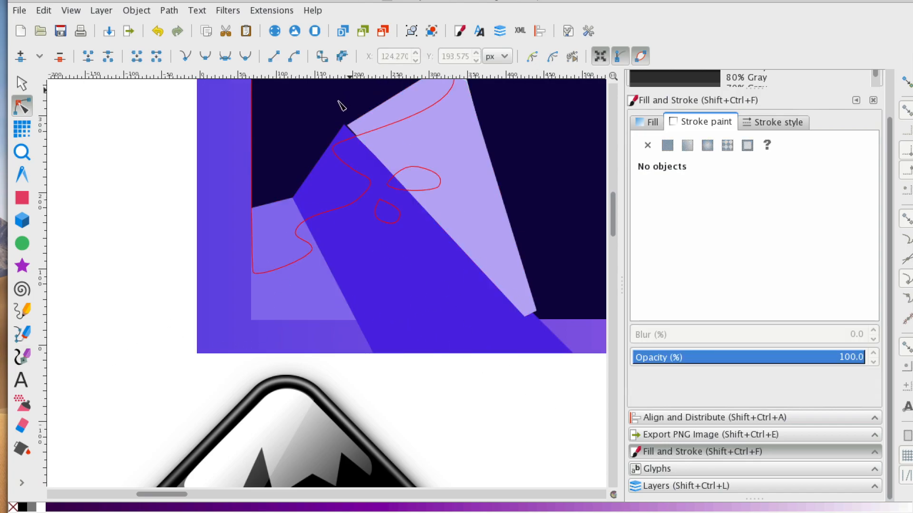
# Step: Move the lavender shape's tip node onto the violet band's peak and its upper node slightly over the navy panel's edge
pyautogui.click(356, 133)
pyautogui.click(344, 125)
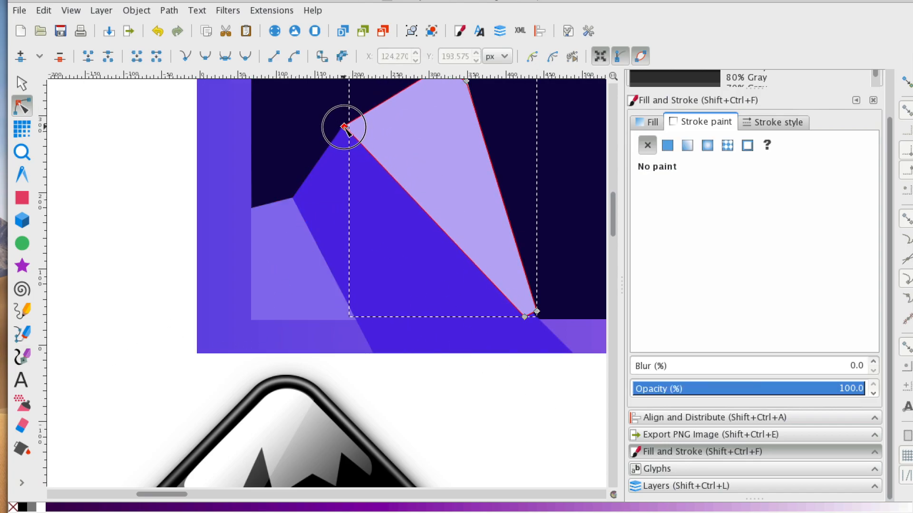
pyautogui.scroll(3, 530, 389)
pyautogui.click(516, 458)
pyautogui.click(516, 458)
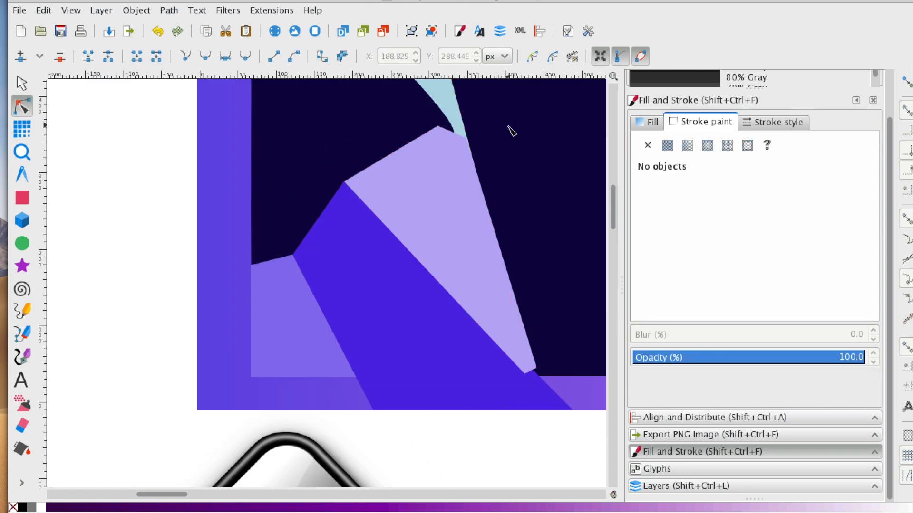
pyautogui.scroll(3, 510, 132)
pyautogui.click(464, 209)
pyautogui.click(470, 193)
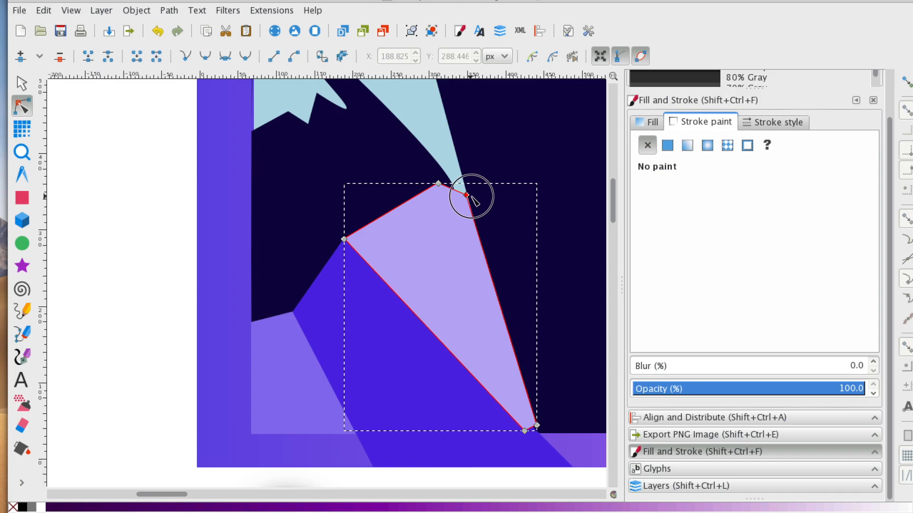
# Step: Lower the lavender shape three steps in the stacking order, behind the violet band, the slanted panel and the logo
pyautogui.click(21, 84)
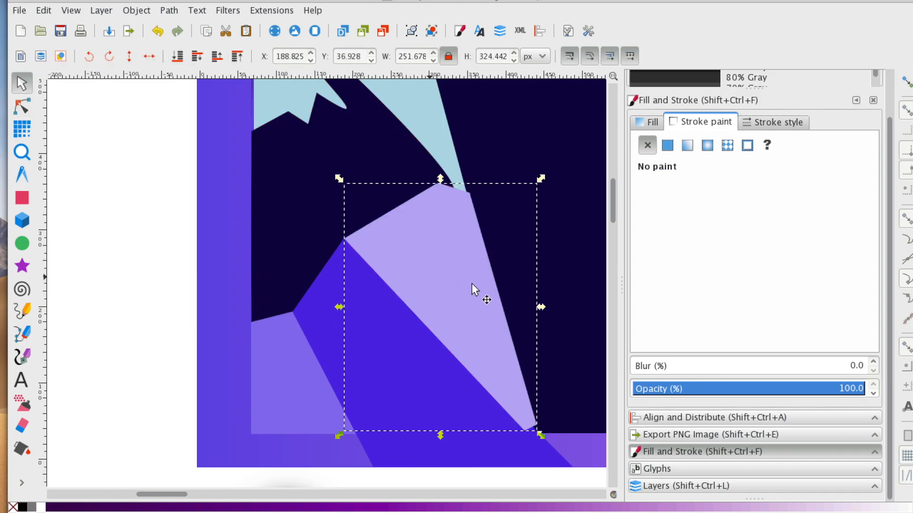
pyautogui.click(214, 189)
pyautogui.click(429, 306)
pyautogui.scroll(-3, 401, 294)
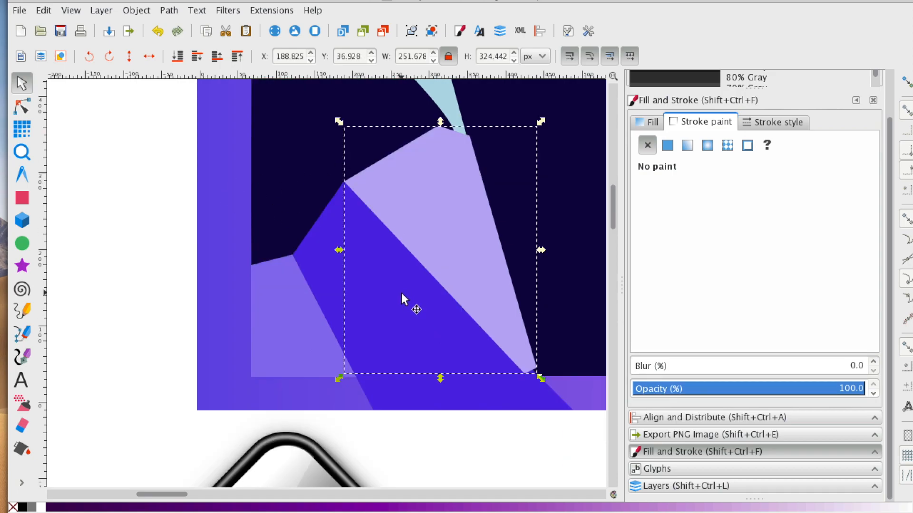
pyautogui.scroll(6, 354, 157)
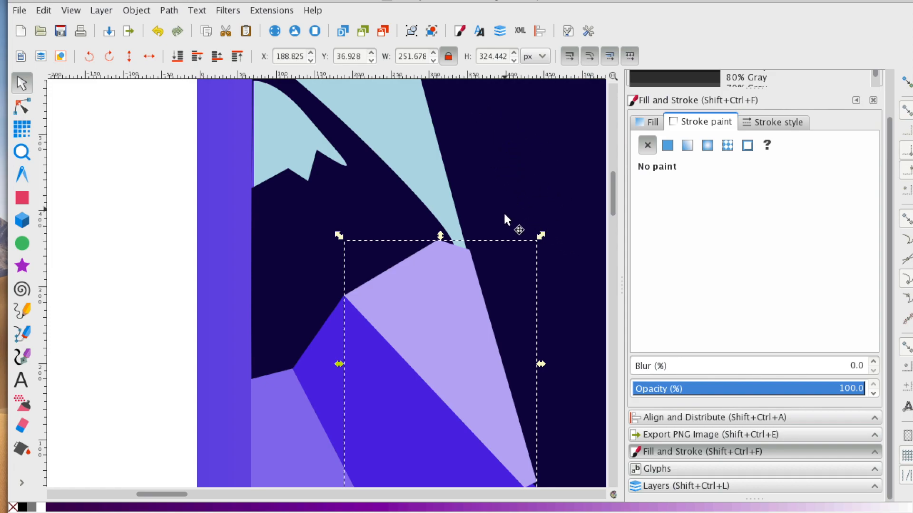
pyautogui.scroll(-3, 238, 100)
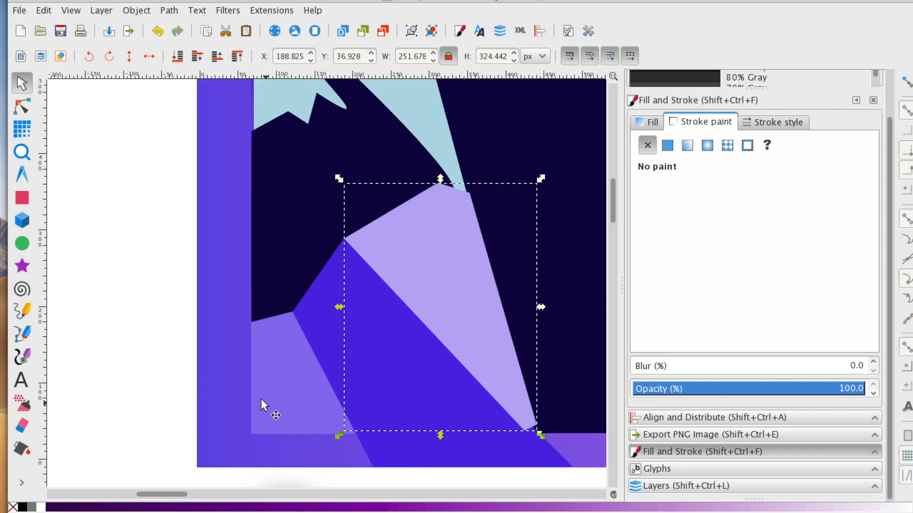
pyautogui.click(198, 57)
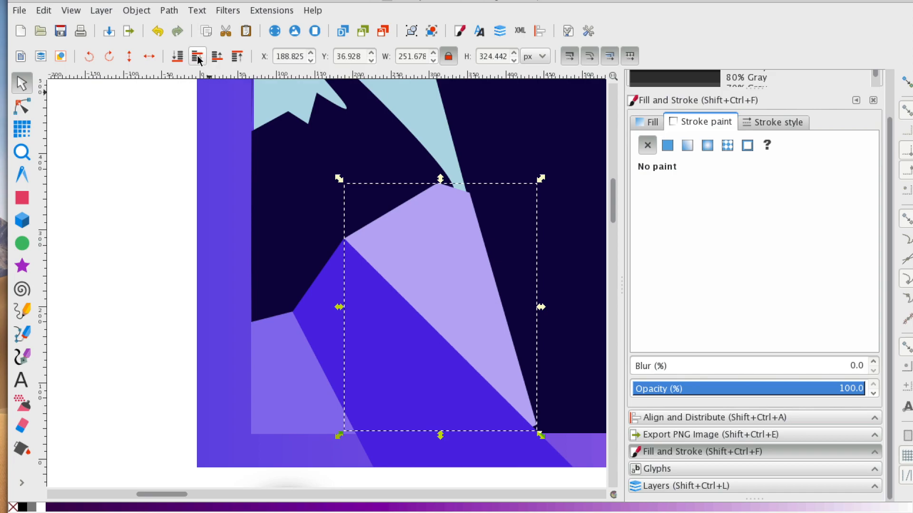
pyautogui.click(198, 57)
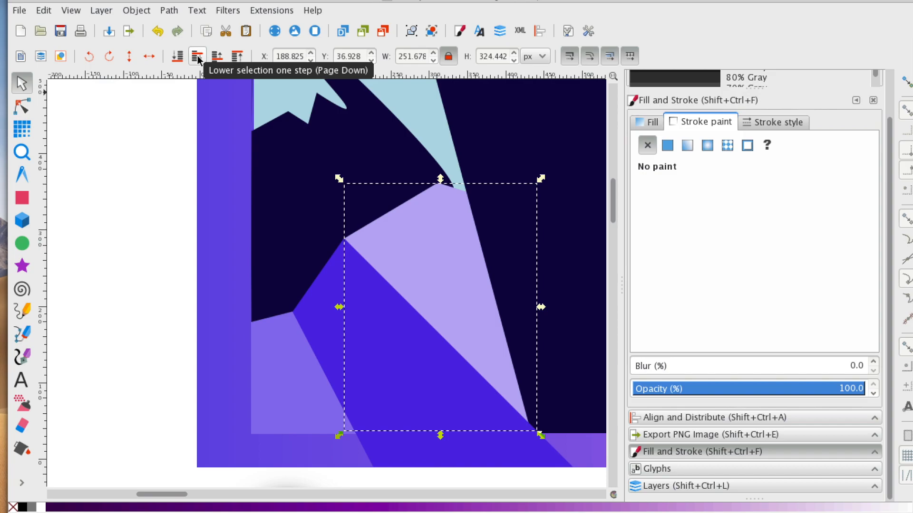
pyautogui.click(198, 57)
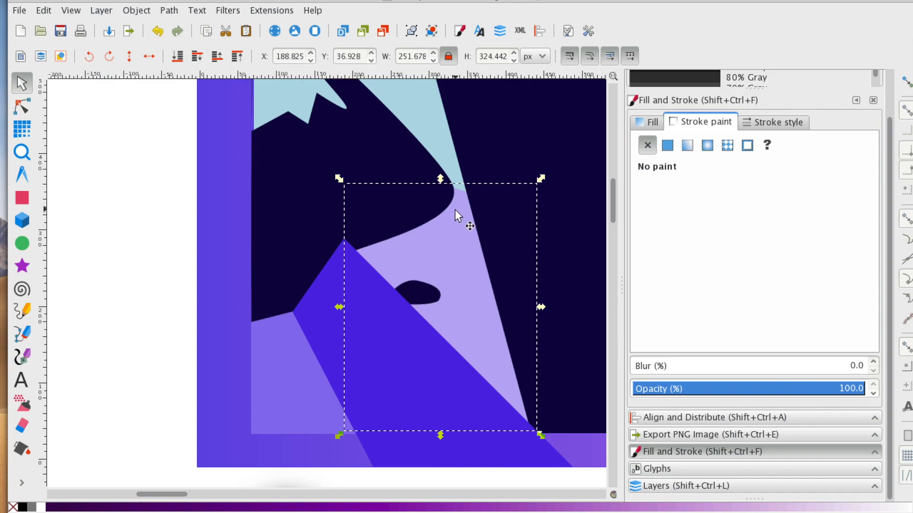
# Step: Lower the deep violet band three steps in the stacking order, behind the navy logo and slanted panel
pyautogui.scroll(-3, 451, 212)
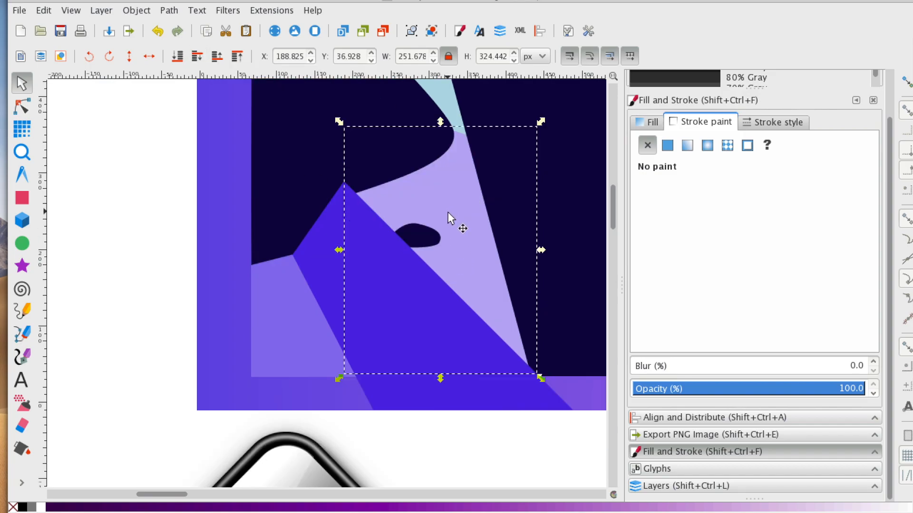
pyautogui.click(356, 279)
pyautogui.click(196, 57)
pyautogui.click(198, 57)
pyautogui.click(197, 57)
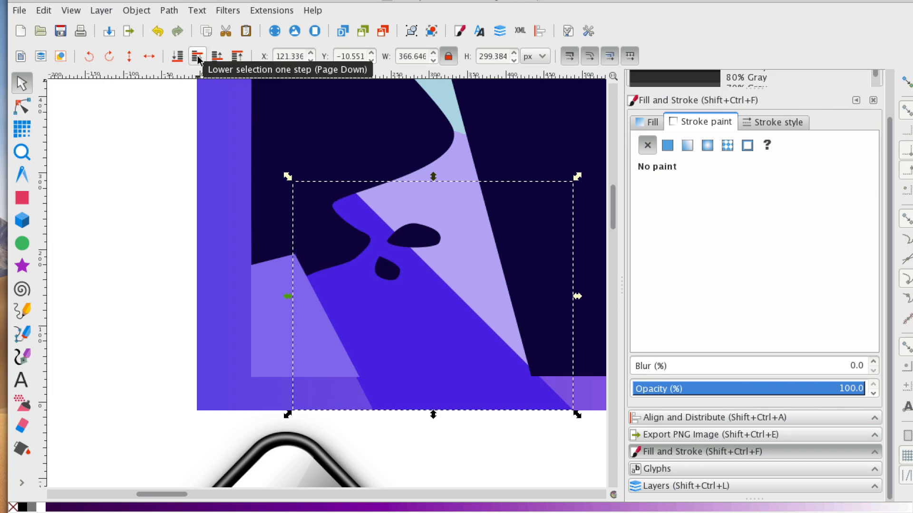
# Step: Lower the medium violet corner shape one step so it sits behind the logo's drips, and deselect it
pyautogui.click(276, 327)
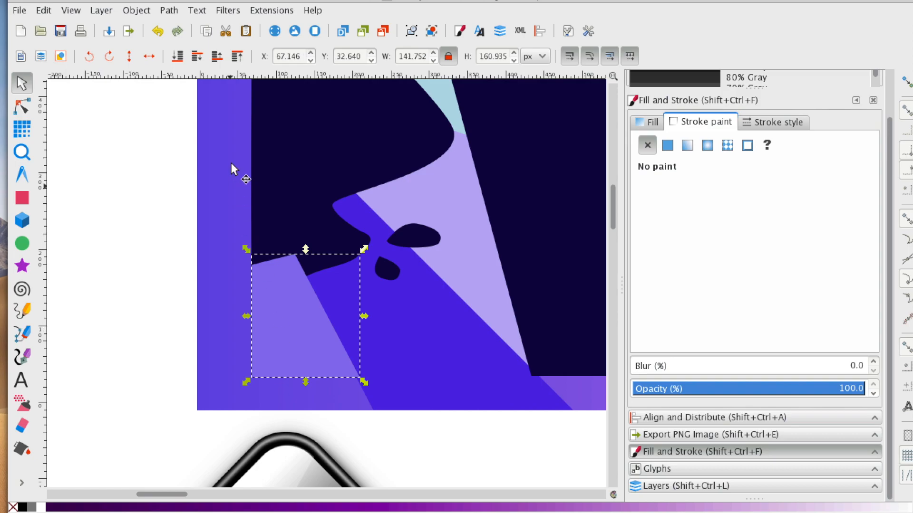
pyautogui.click(196, 57)
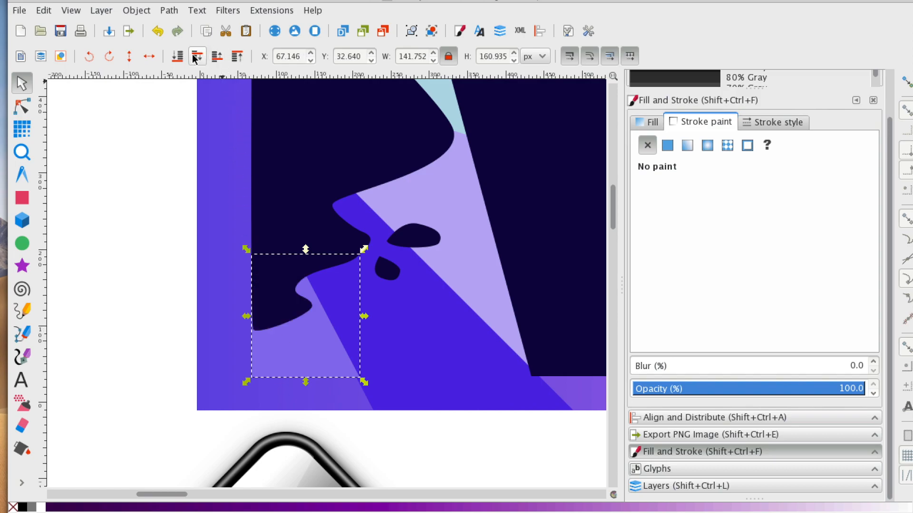
pyautogui.click(156, 354)
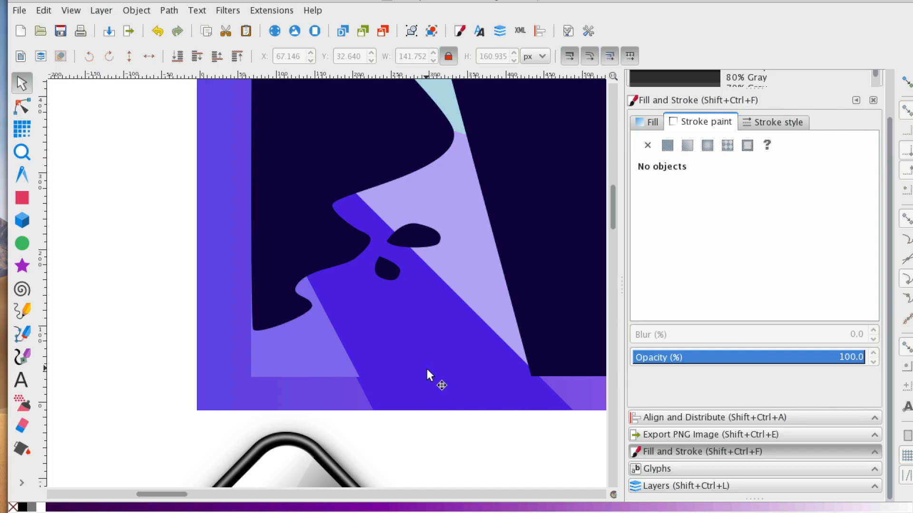
# Step: Move the medium violet corner shape's bottom node slightly left, in under the deep violet band's edge, using the sample as reference
pyautogui.scroll(-15, 424, 386)
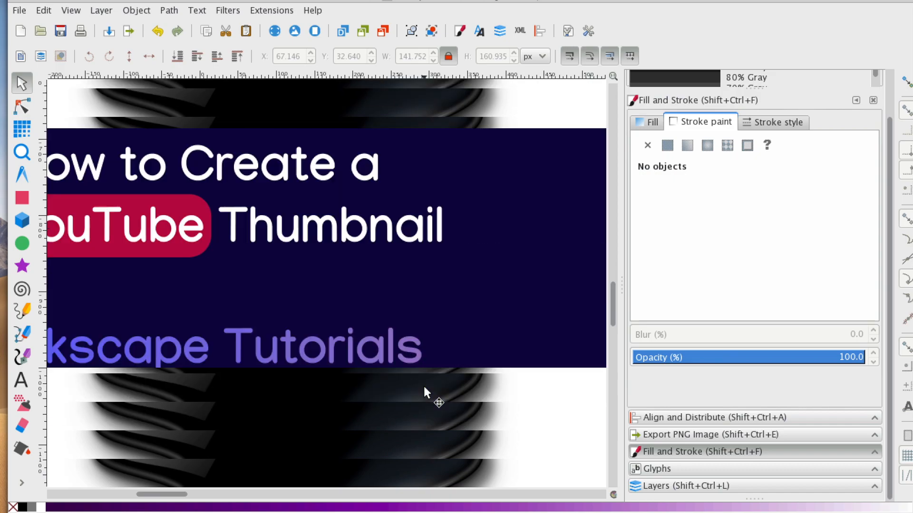
pyautogui.click(25, 150)
pyautogui.rightClick(220, 334)
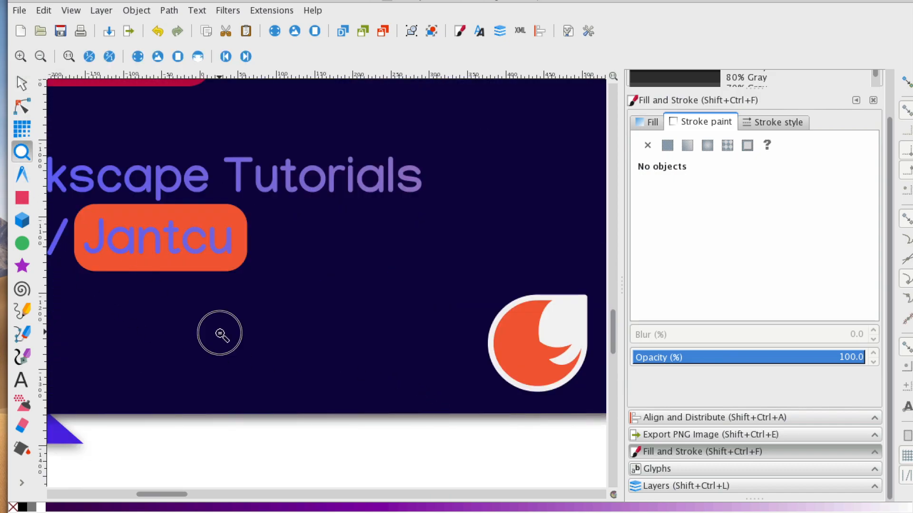
pyautogui.rightClick(180, 334)
pyautogui.rightClick(178, 336)
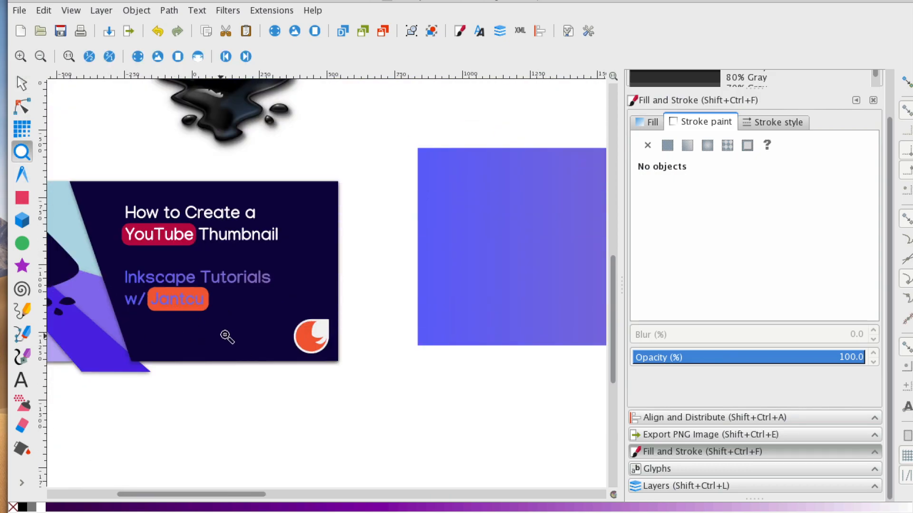
pyautogui.scroll(10, 261, 312)
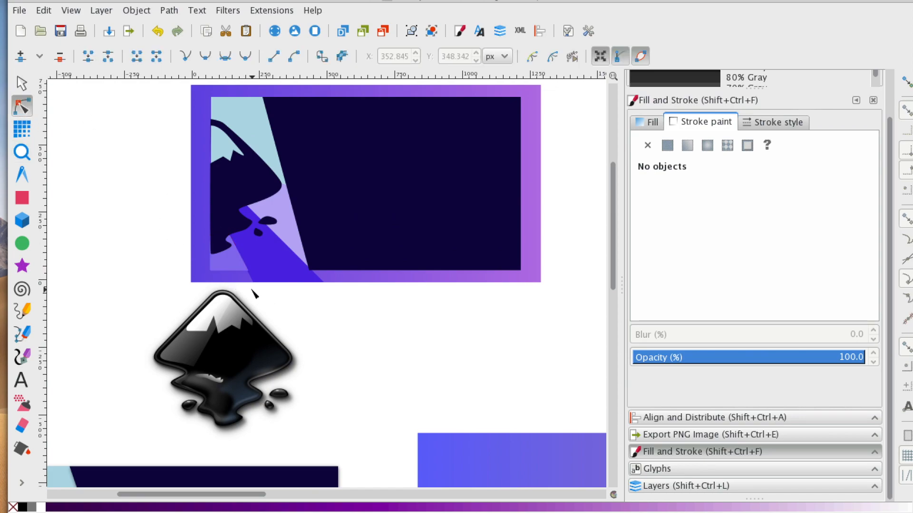
pyautogui.click(232, 257)
pyautogui.click(233, 257)
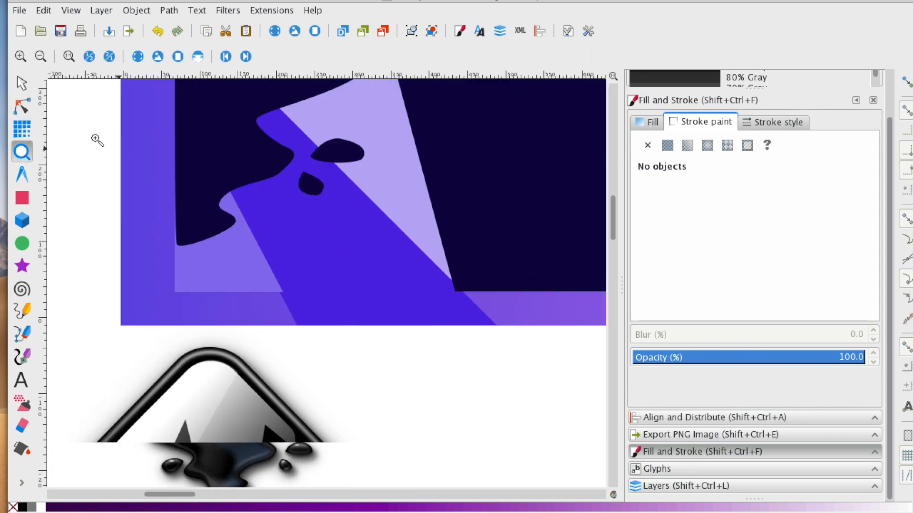
pyautogui.click(22, 107)
pyautogui.click(294, 304)
pyautogui.click(239, 277)
pyautogui.moveTo(285, 293); pyautogui.dragTo(280, 293)
pyautogui.click(287, 390)
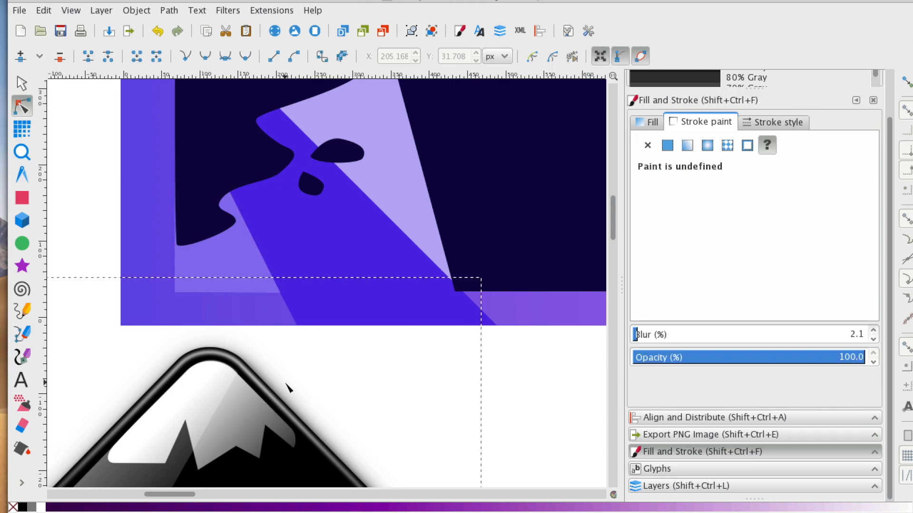
# Step: Widen the deep violet band's base by moving its bottom outer node slightly right along the canvas's lower edge, and deselect the band
pyautogui.click(397, 301)
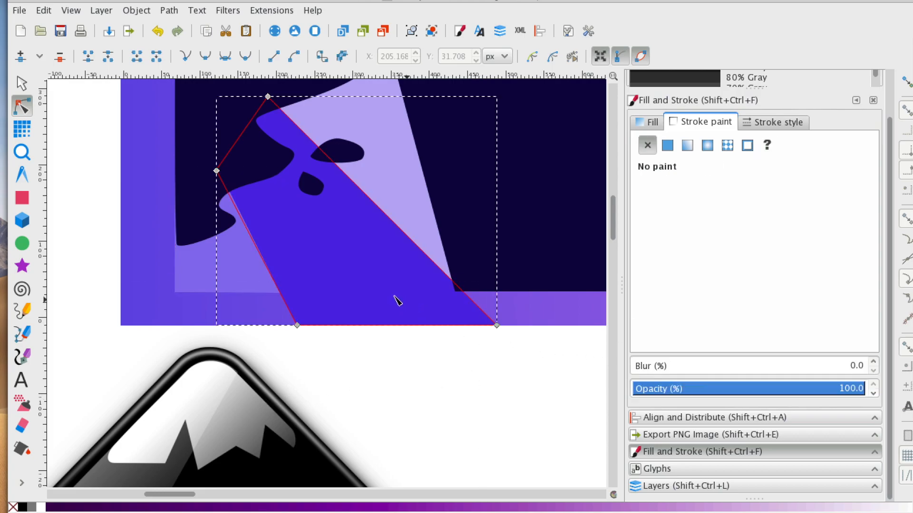
pyautogui.click(247, 271)
pyautogui.click(490, 289)
pyautogui.click(489, 323)
pyautogui.moveTo(496, 326); pyautogui.dragTo(507, 327)
pyautogui.click(547, 356)
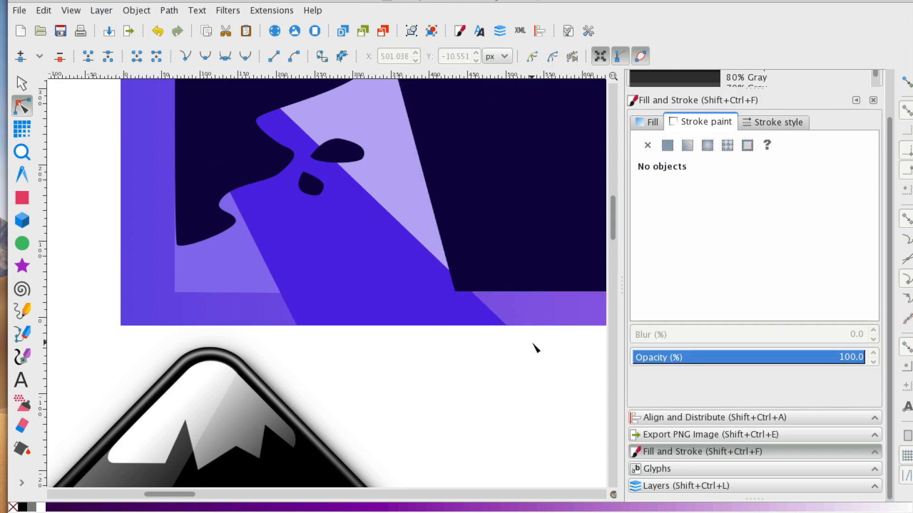
# Step: Compare the thumbnail's logo, panel and layered ground shapes with those of the sample
pyautogui.click(29, 154)
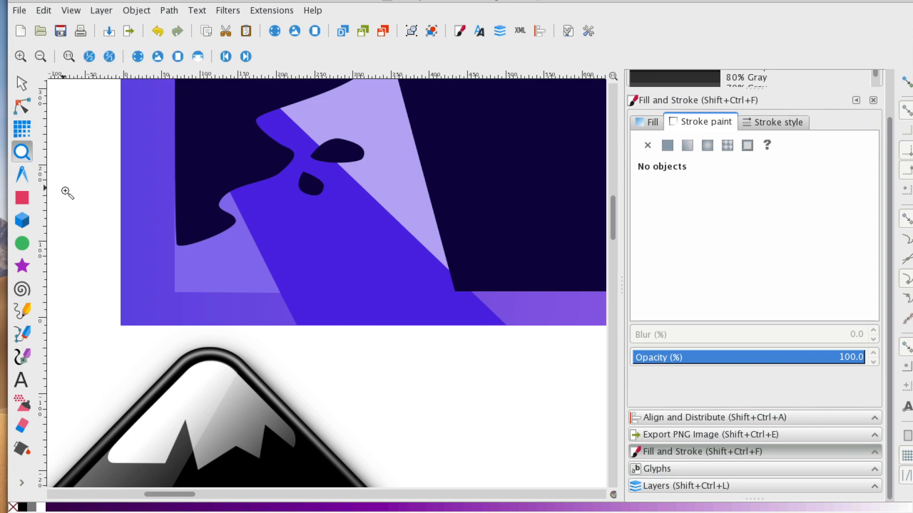
pyautogui.rightClick(66, 194)
pyautogui.rightClick(67, 194)
pyautogui.rightClick(67, 194)
pyautogui.scroll(1, 84, 266)
pyautogui.scroll(-7, 84, 268)
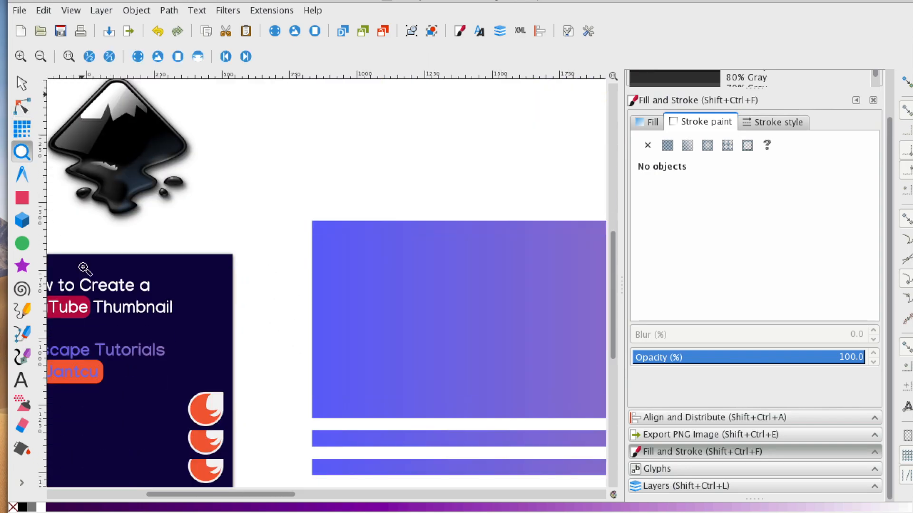
pyautogui.moveTo(292, 494); pyautogui.dragTo(230, 491)
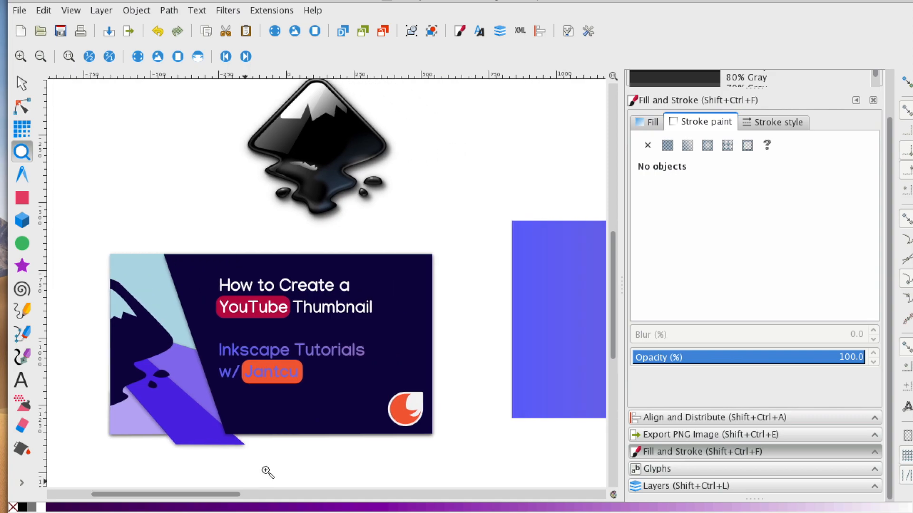
pyautogui.scroll(6, 384, 387)
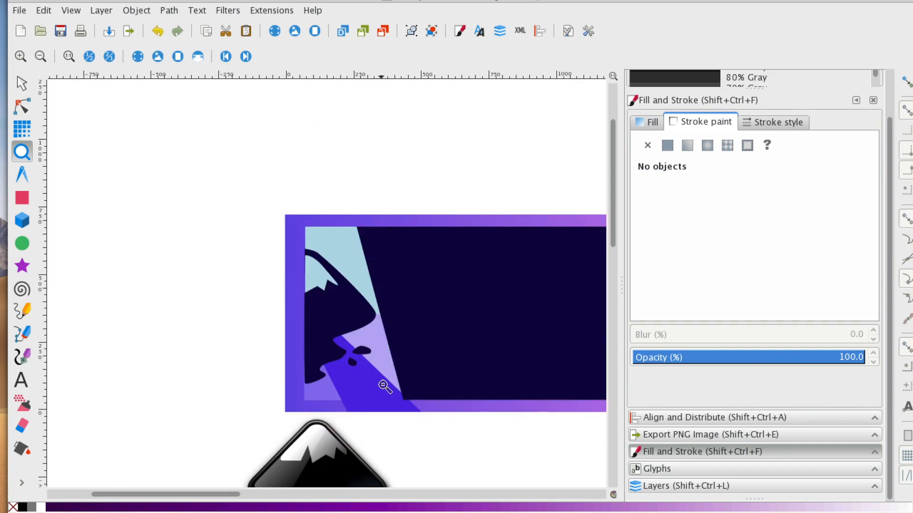
pyautogui.scroll(-5, 384, 388)
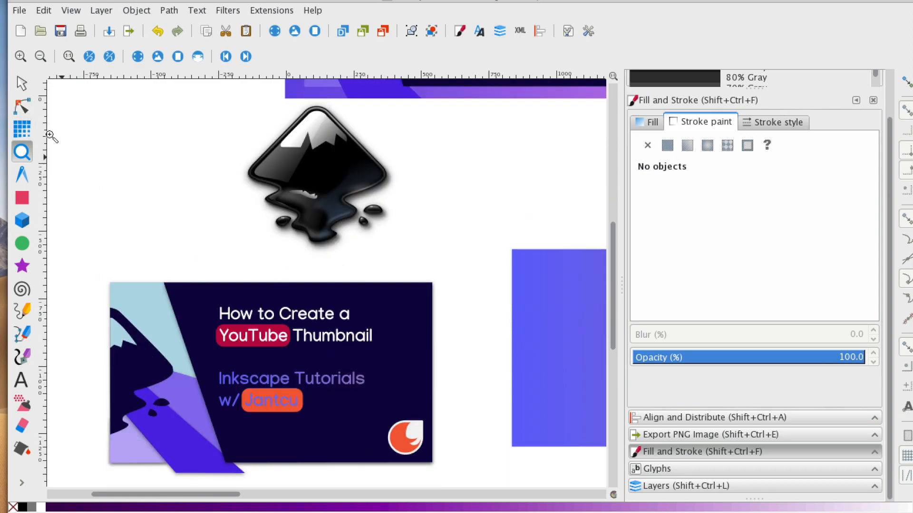
# Step: Check which font family and style the sample's "How to Create a YouTube Thumbnail" title uses
pyautogui.click(21, 380)
pyautogui.click(356, 313)
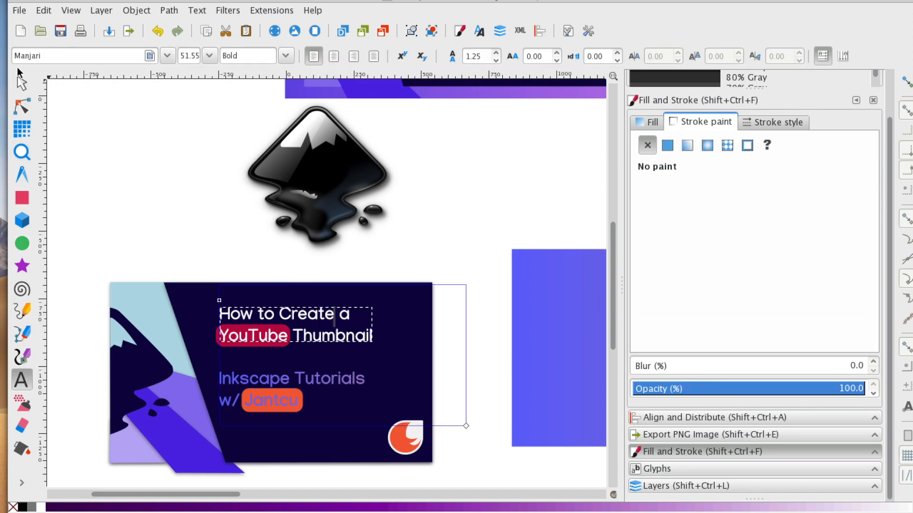
pyautogui.click(83, 57)
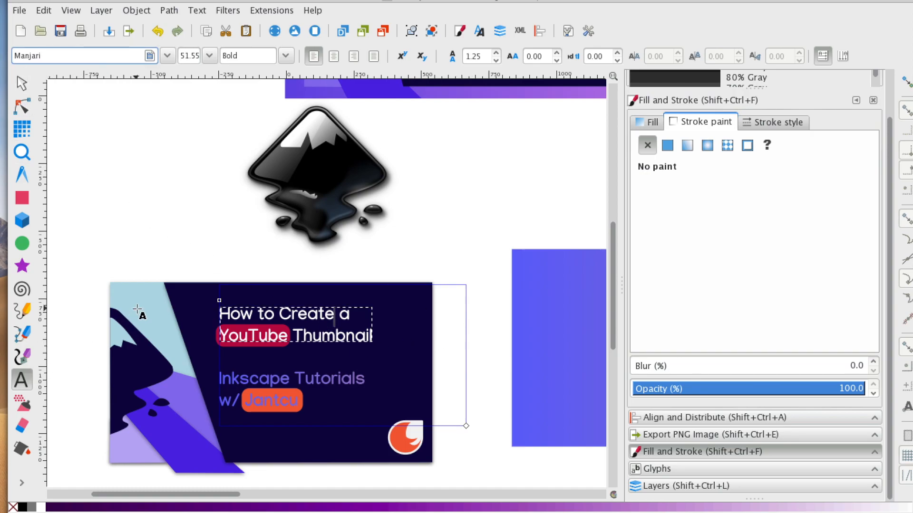
# Step: Add the text line "hOW TO CREATE A tHUMBNAIL" in the upper part of the thumbnail's navy panel
pyautogui.scroll(3, 137, 312)
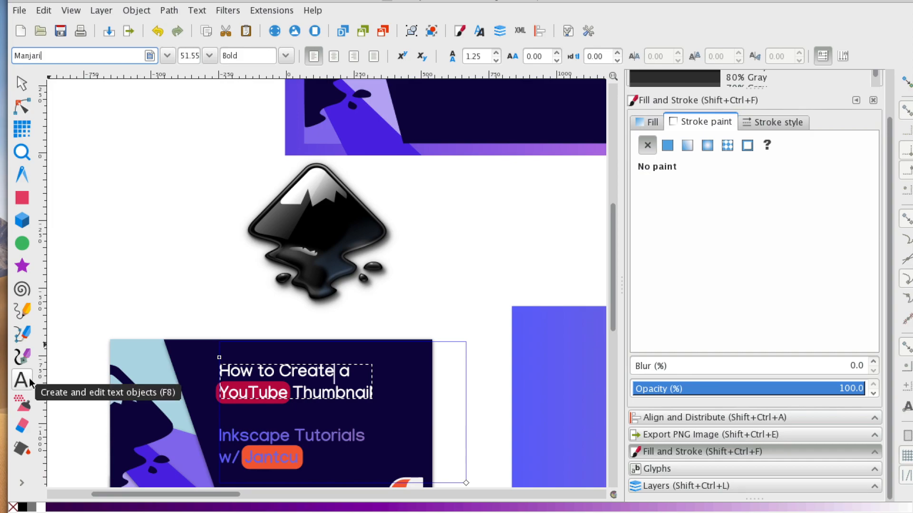
pyautogui.scroll(10, 438, 295)
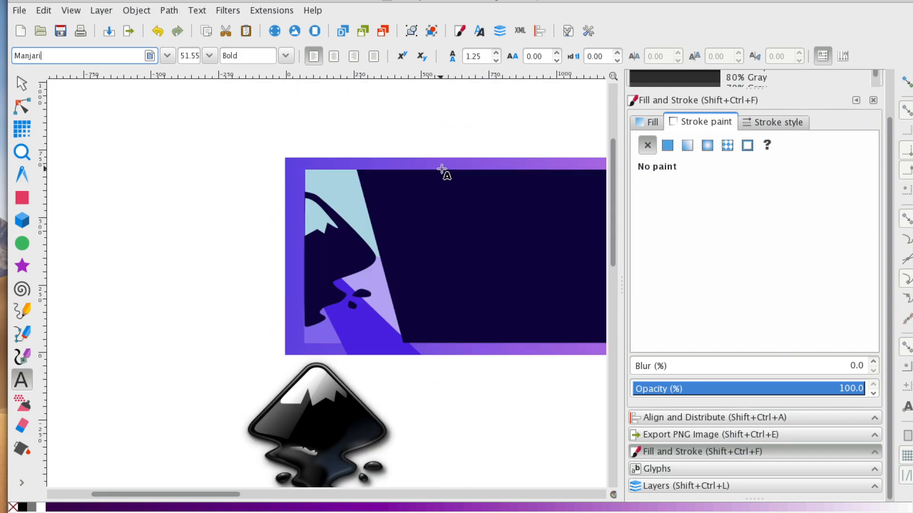
pyautogui.click(419, 209)
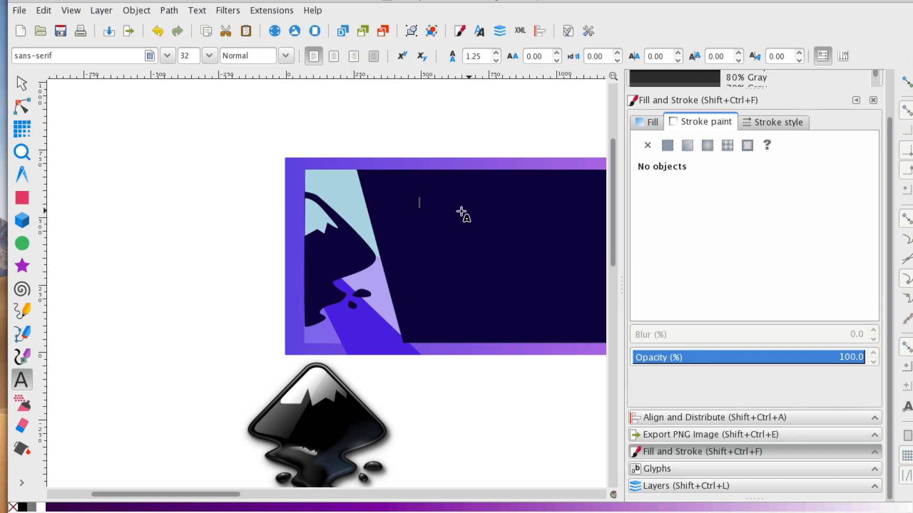
pyautogui.write('In')
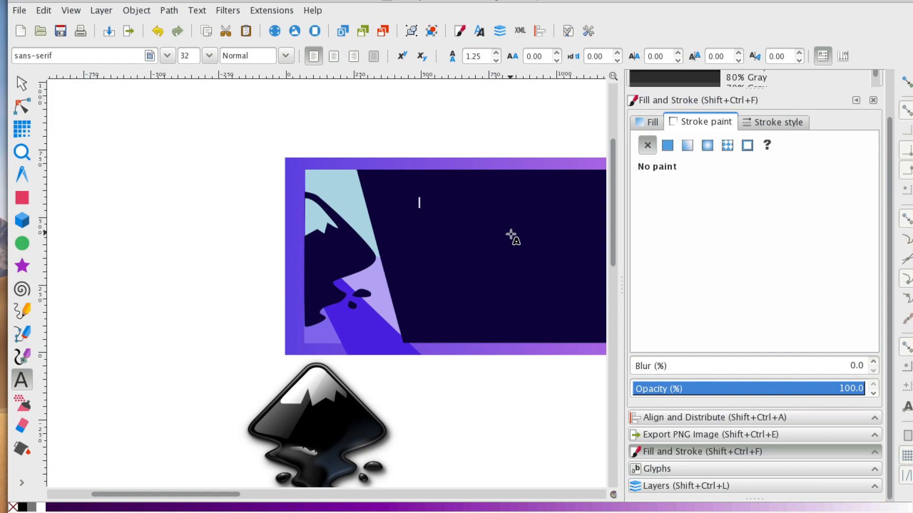
pyautogui.write('apes awesome')
# Step: Give the title text a white flat fill with lightness 255, and deselect it
pyautogui.tripleClick(493, 204)
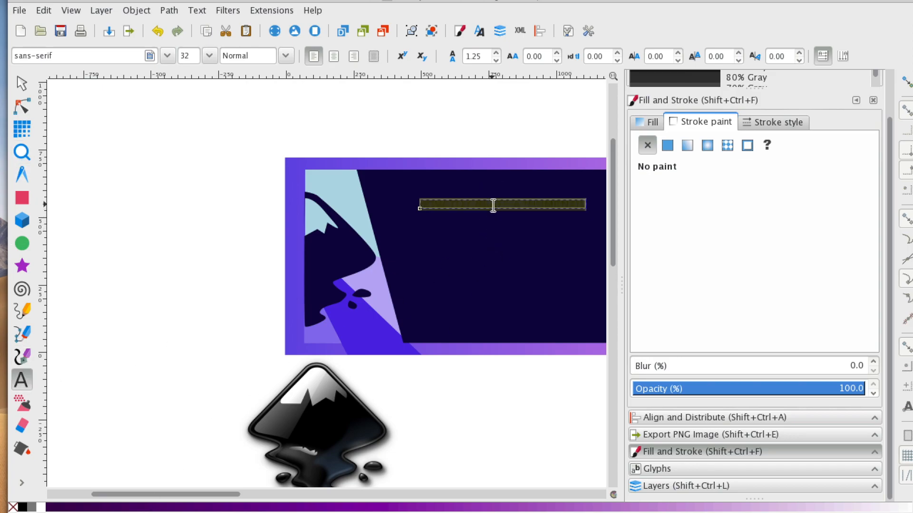
pyautogui.click(659, 126)
pyautogui.moveTo(785, 257); pyautogui.dragTo(831, 250)
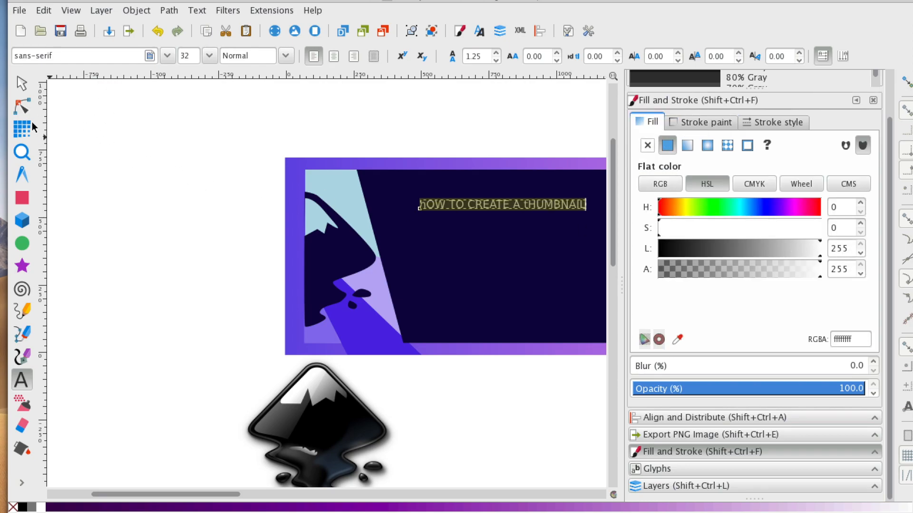
pyautogui.click(22, 83)
pyautogui.click(524, 347)
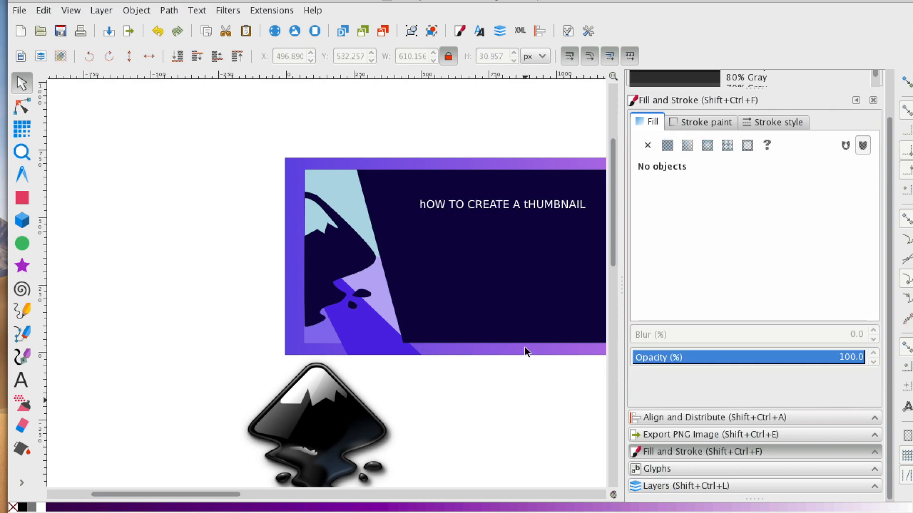
# Step: Change the whole title line's font to Manjari
pyautogui.click(507, 205)
pyautogui.doubleClick(524, 205)
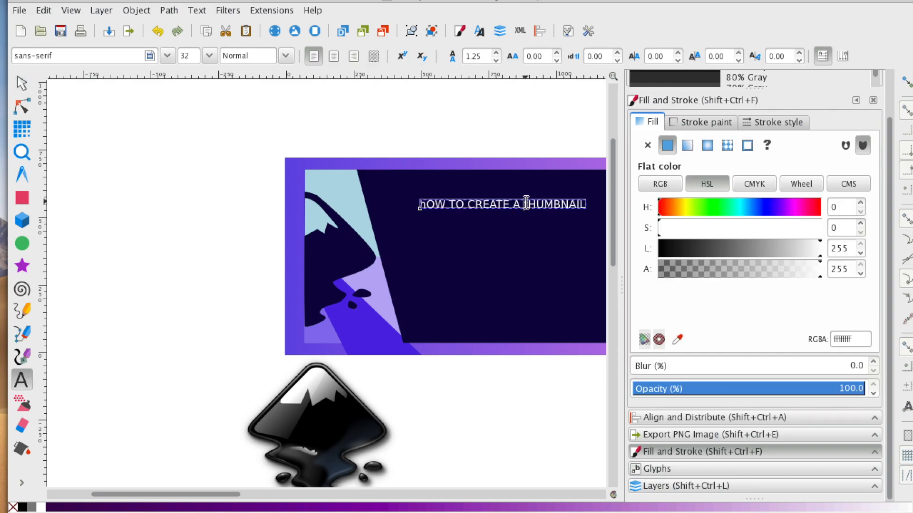
pyautogui.tripleClick(525, 203)
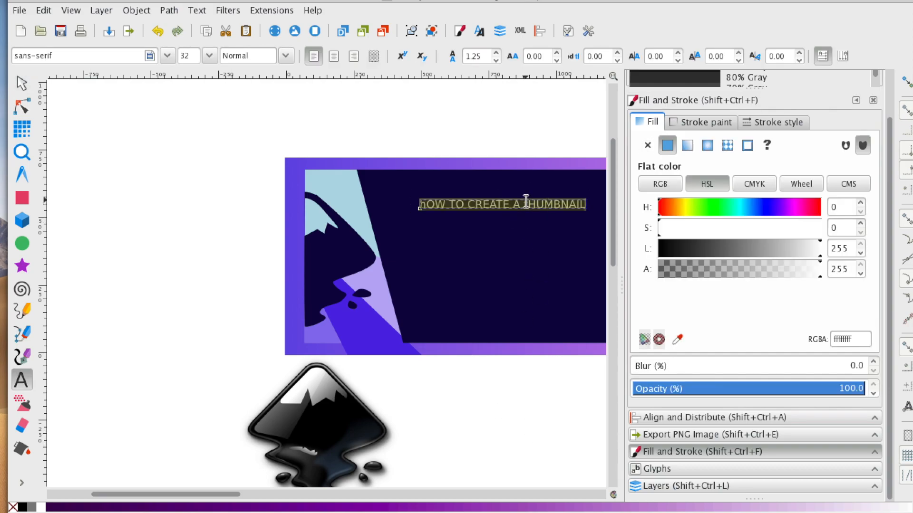
pyautogui.tripleClick(103, 54)
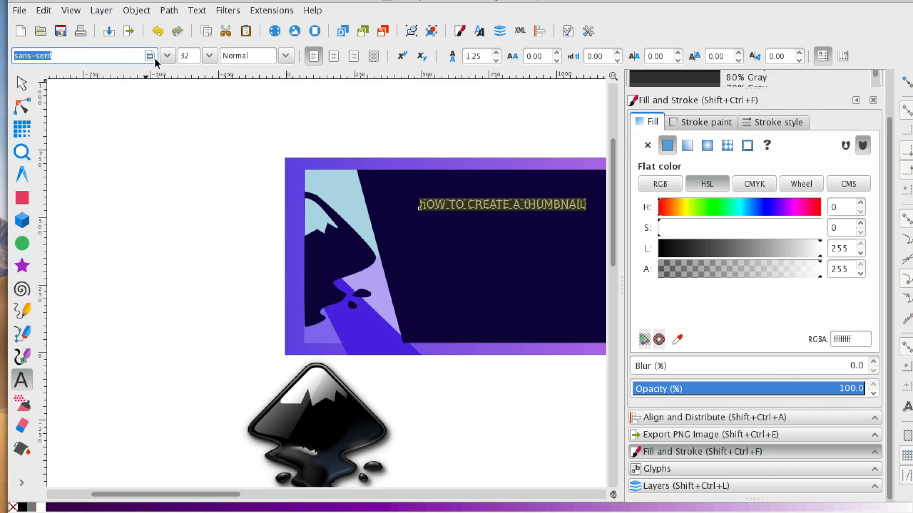
pyautogui.write('M')
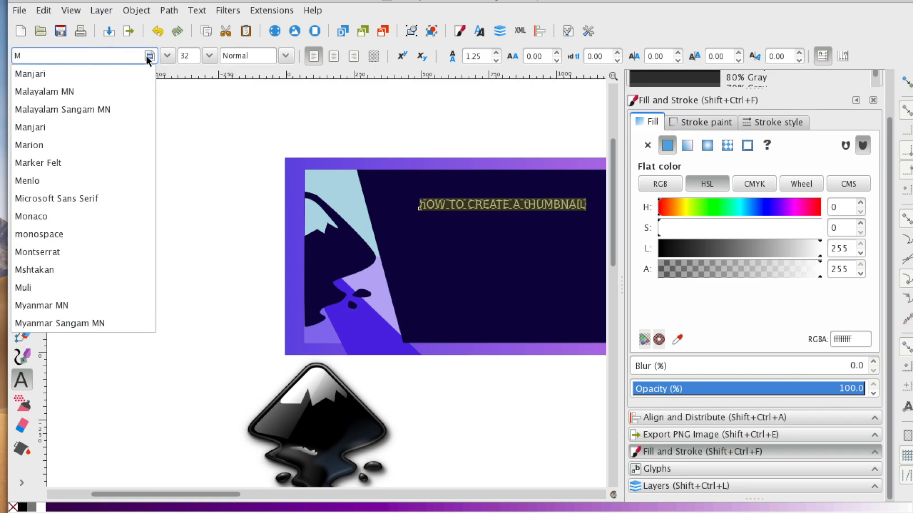
pyautogui.click(37, 77)
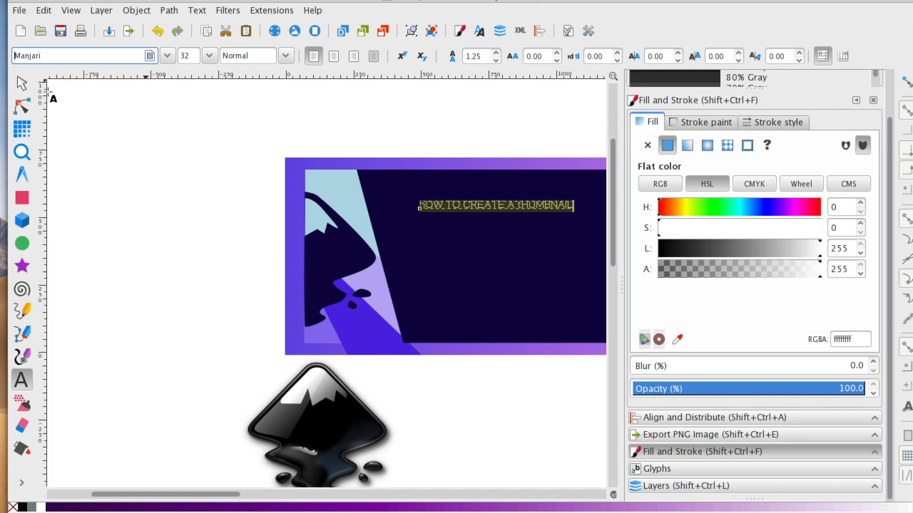
# Step: Enlarge the title line to about 697 px wide and shift it up and left, next to the panel's slanted edge
pyautogui.click(21, 86)
pyautogui.moveTo(576, 214); pyautogui.dragTo(591, 251)
pyautogui.moveTo(514, 209); pyautogui.dragTo(496, 201)
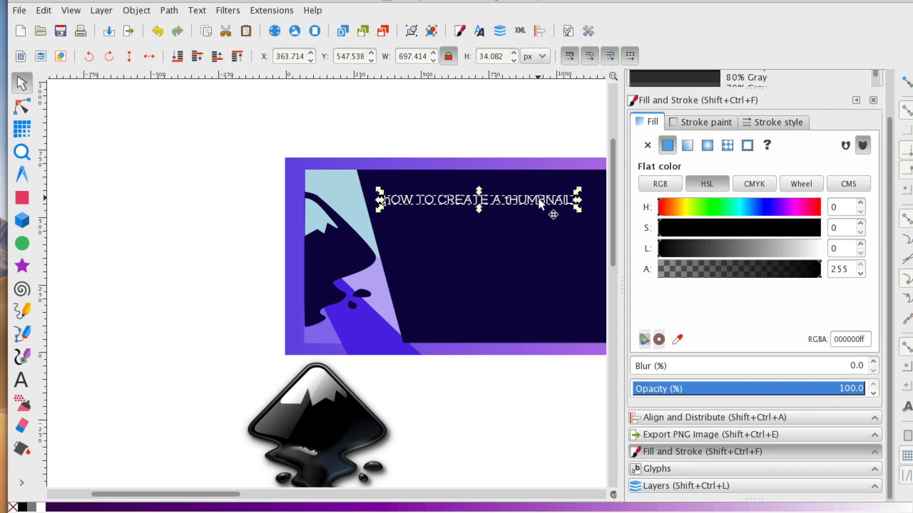
pyautogui.click(522, 199)
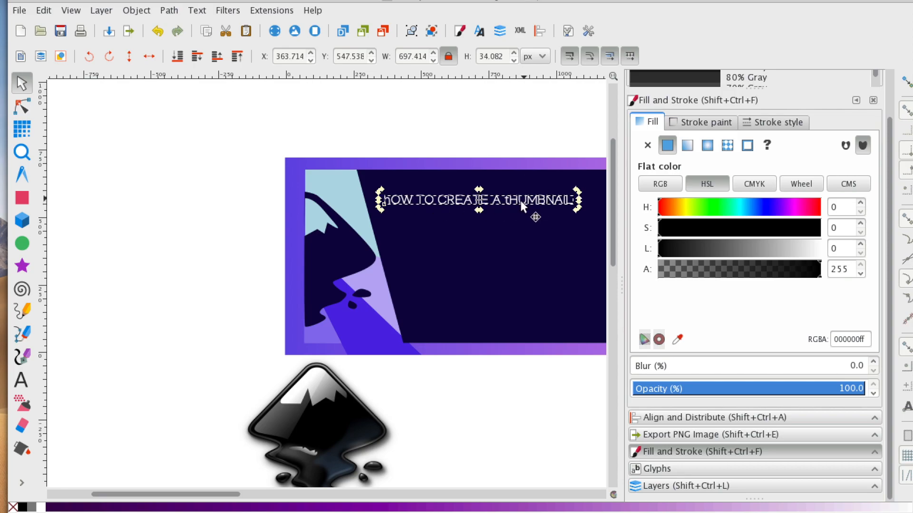
pyautogui.click(514, 216)
pyautogui.click(509, 199)
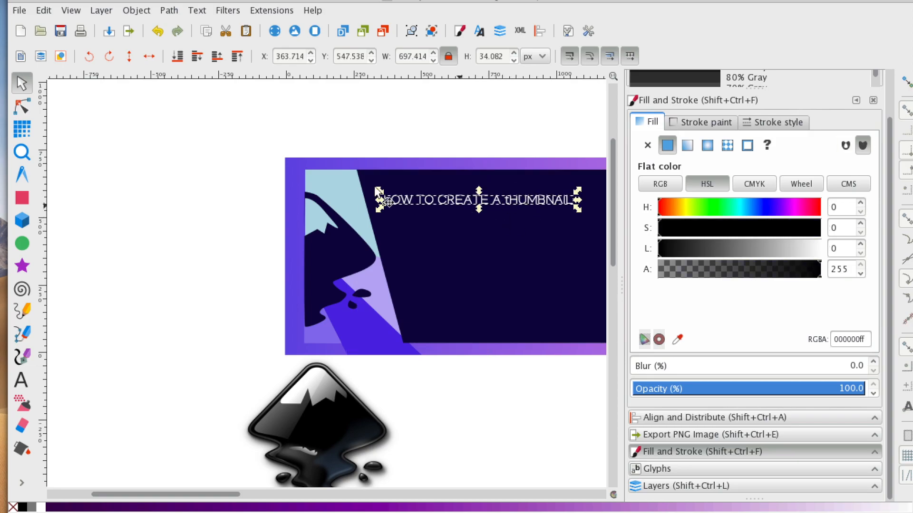
pyautogui.press('t')
pyautogui.click(456, 200)
pyautogui.doubleClick(461, 200)
# Step: Move the title line right and slightly down inside the navy panel, to about X 411, Y 542 px
pyautogui.click(24, 88)
pyautogui.click(159, 204)
pyautogui.click(438, 195)
pyautogui.click(467, 199)
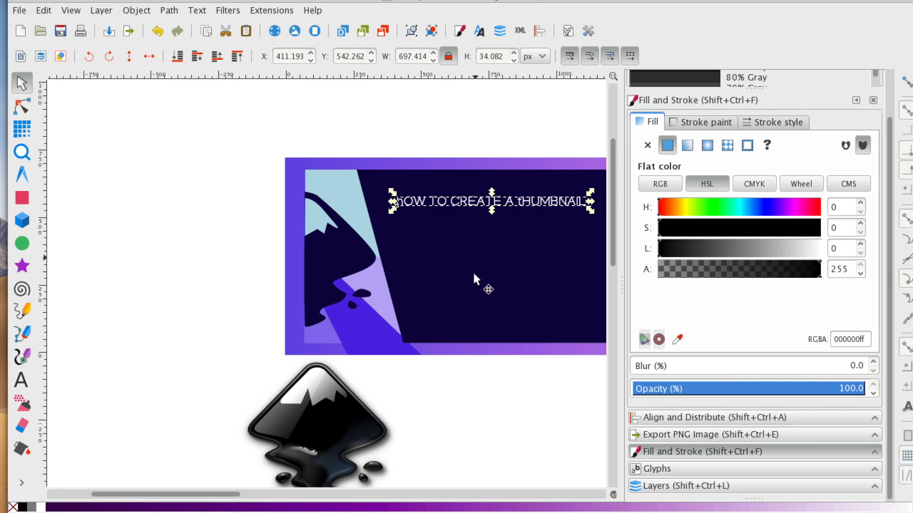
# Step: Duplicate the title line, place the copy beneath it at about X 416, Y 431 px, and deselect it
pyautogui.hotkey('ctrl', 'd')
pyautogui.moveTo(482, 201); pyautogui.dragTo(483, 233)
pyautogui.press('Escape')
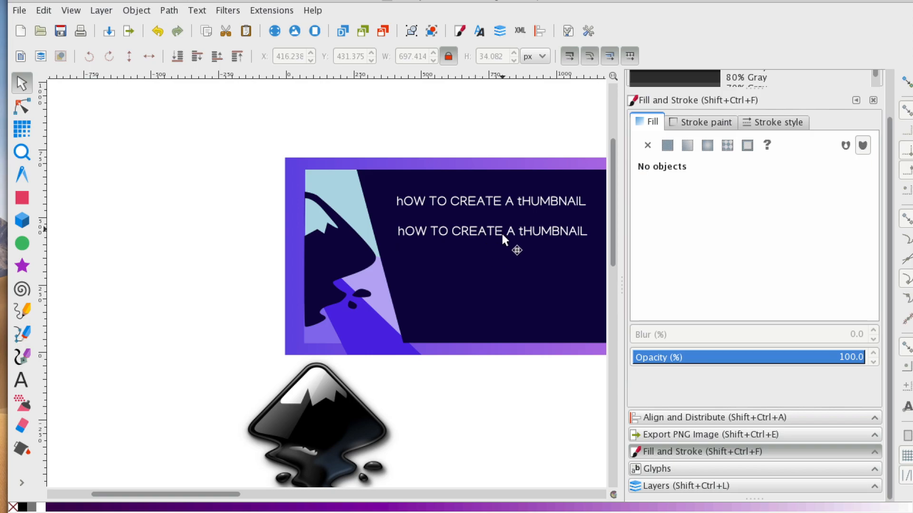
# Step: Compare the title's two text lines with the text layout of the sample thumbnails
pyautogui.scroll(-10, 494, 240)
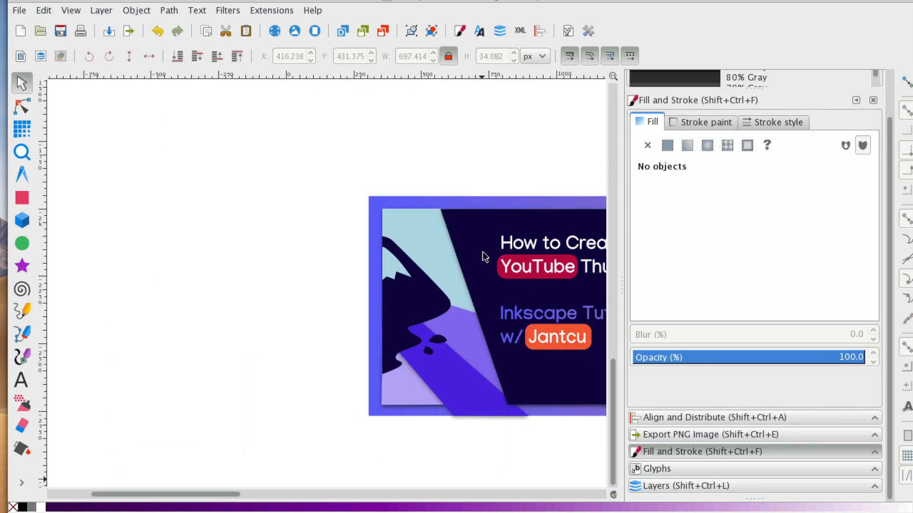
pyautogui.scroll(10, 482, 254)
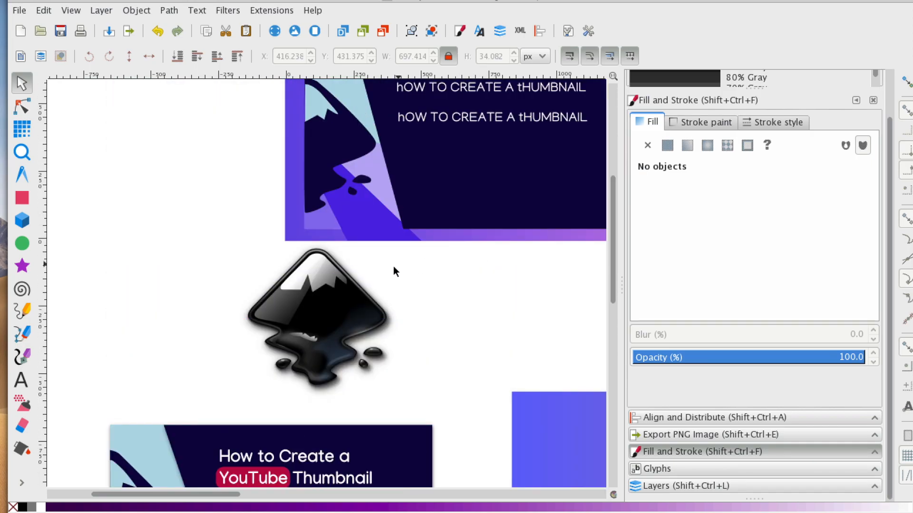
pyautogui.scroll(-6, 385, 276)
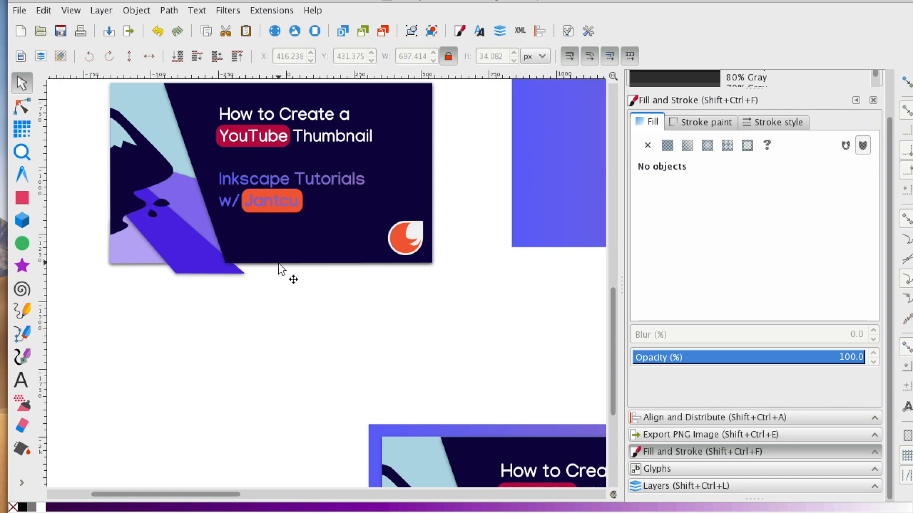
# Step: Apply an outer drop shadow to the light-blue background rectangle with blur radius 6.9, horizontal offset 0.3 and vertical offset 5.6 px
pyautogui.scroll(-5, 292, 265)
pyautogui.scroll(6, 381, 306)
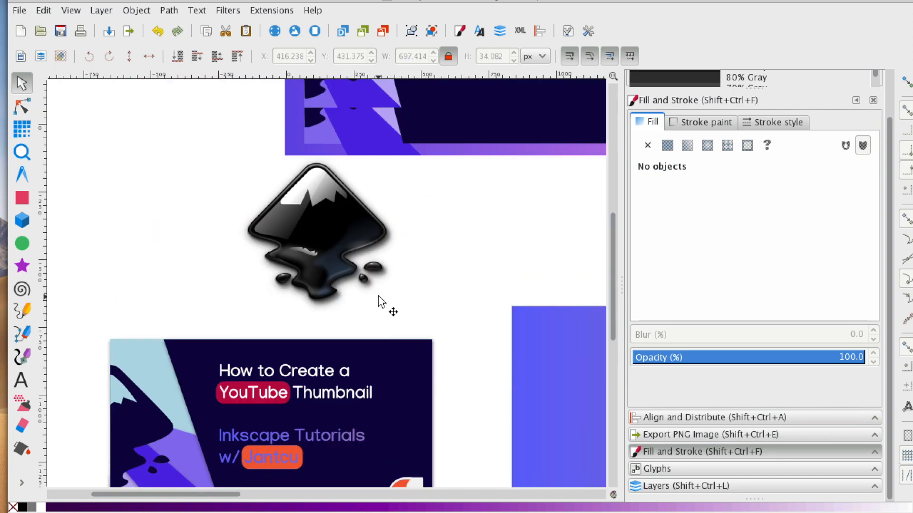
pyautogui.click(311, 127)
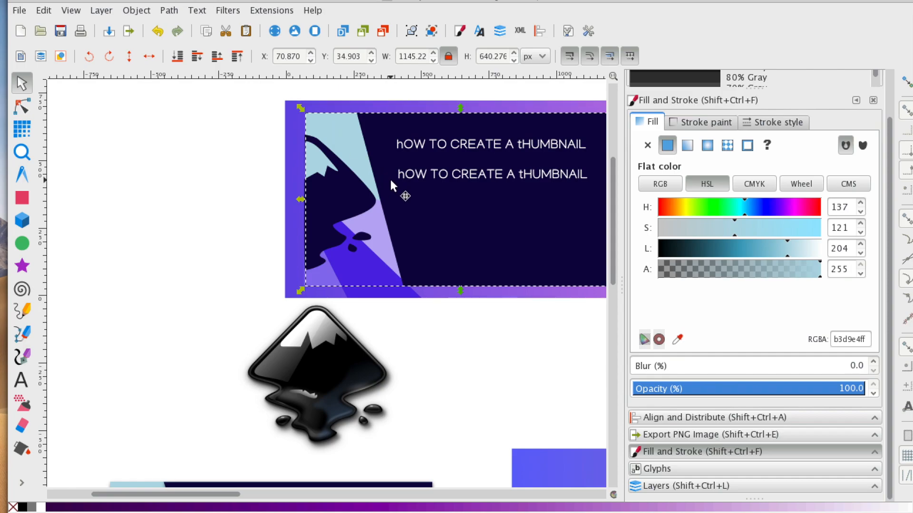
pyautogui.scroll(3, 380, 178)
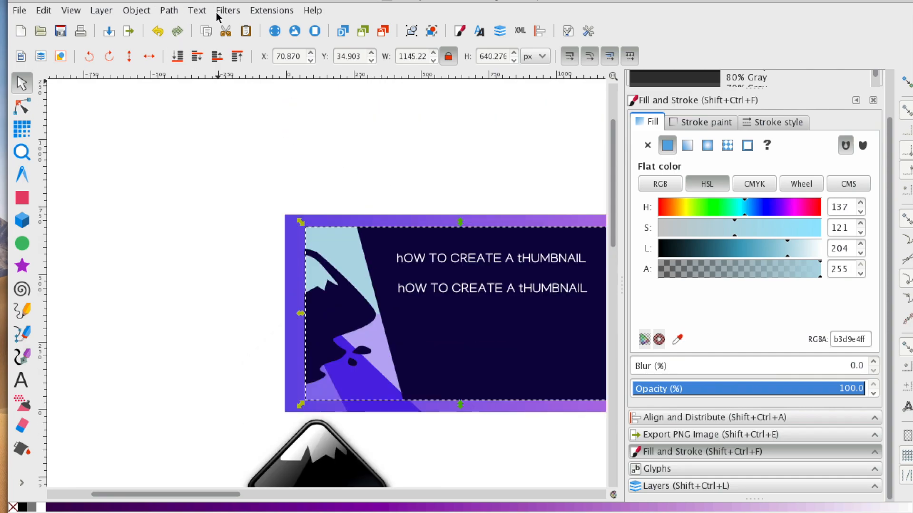
pyautogui.click(338, 243)
pyautogui.click(336, 239)
pyautogui.click(233, 12)
pyautogui.click(265, 10)
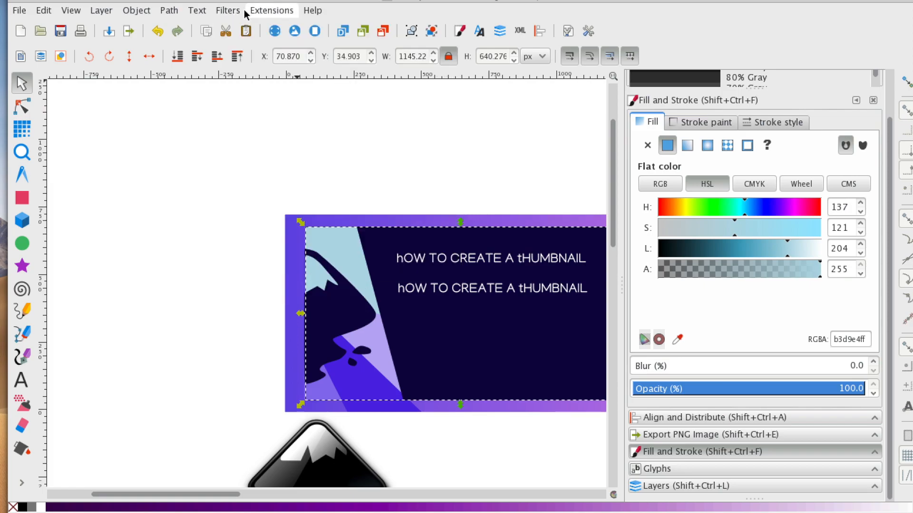
pyautogui.click(231, 10)
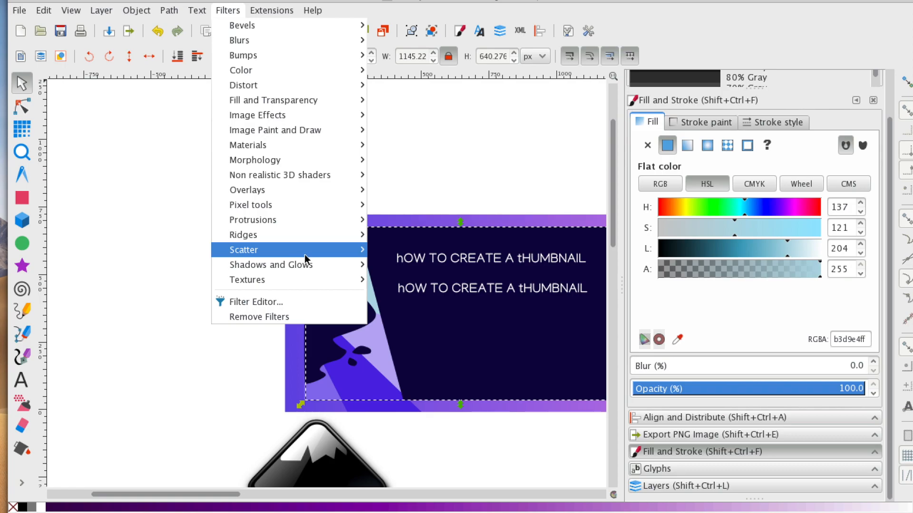
pyautogui.moveTo(309, 267)
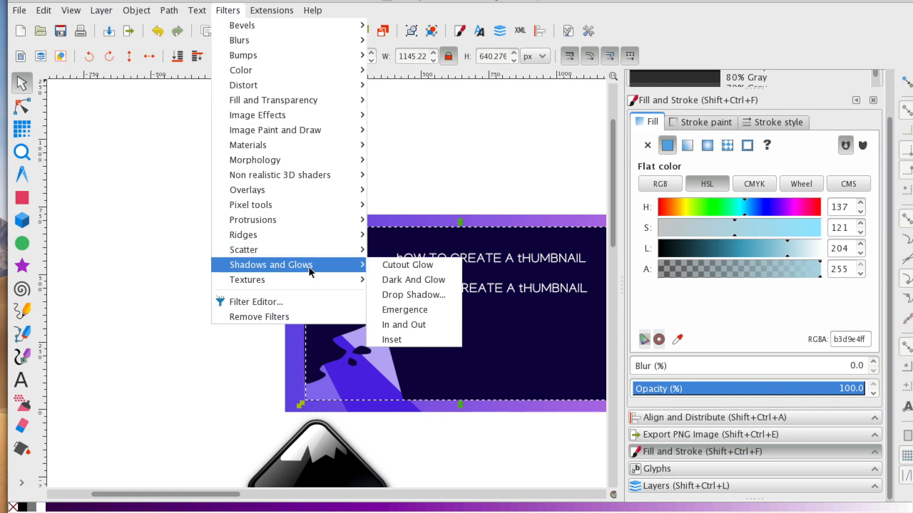
pyautogui.click(392, 293)
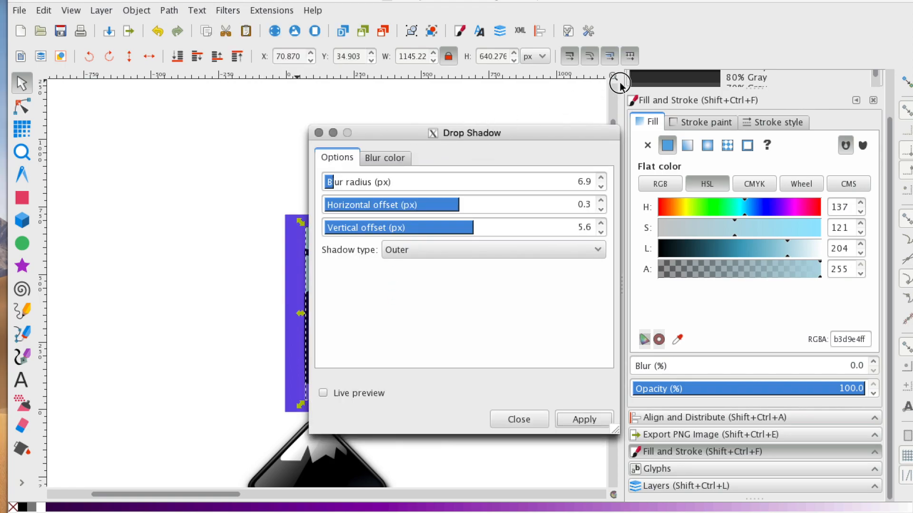
pyautogui.moveTo(536, 135); pyautogui.dragTo(786, 41)
pyautogui.click(572, 299)
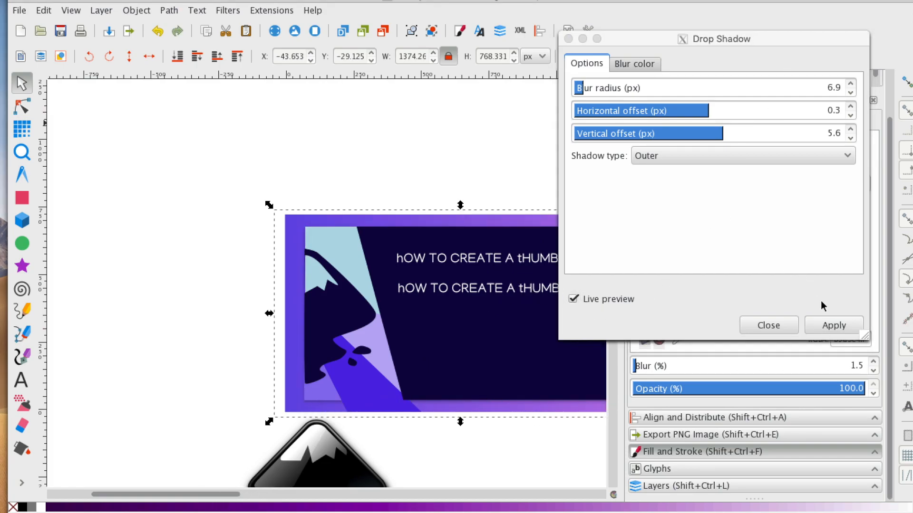
pyautogui.click(834, 326)
pyautogui.click(769, 325)
# Step: Apply an outer drop shadow to the navy slanted panel with blur radius 6.9, horizontal offset 0.3 and vertical offset 5.6 px
pyautogui.click(451, 365)
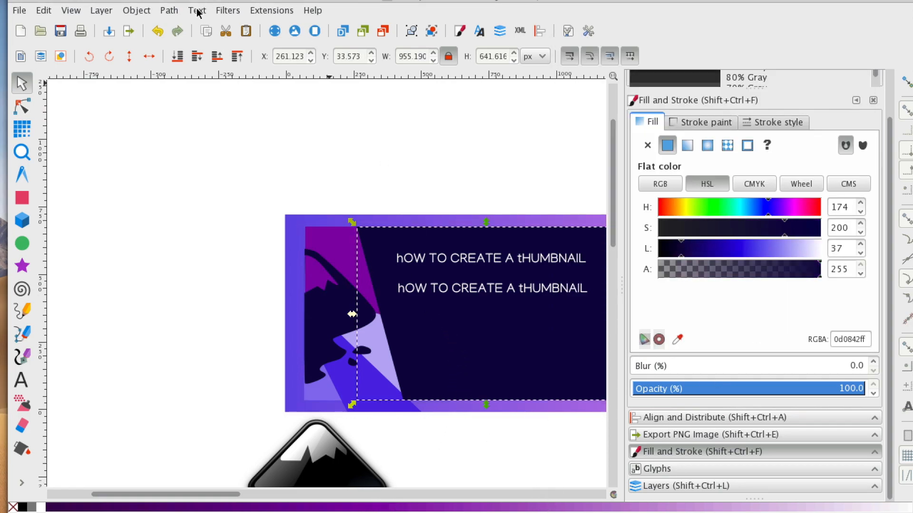
pyautogui.click(227, 10)
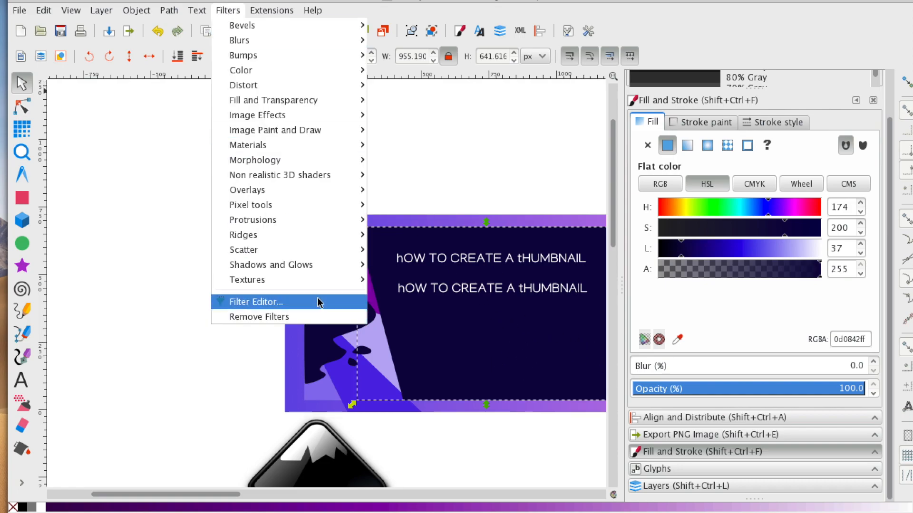
pyautogui.moveTo(322, 282)
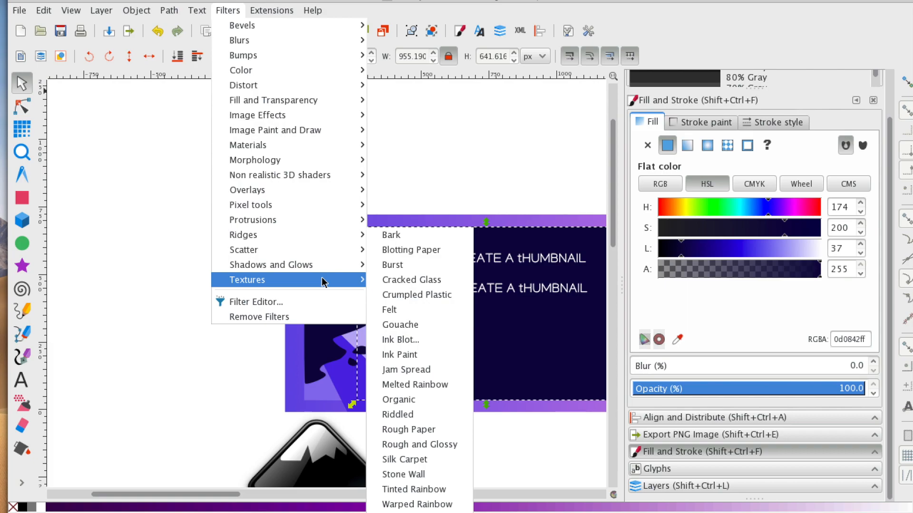
pyautogui.moveTo(318, 266)
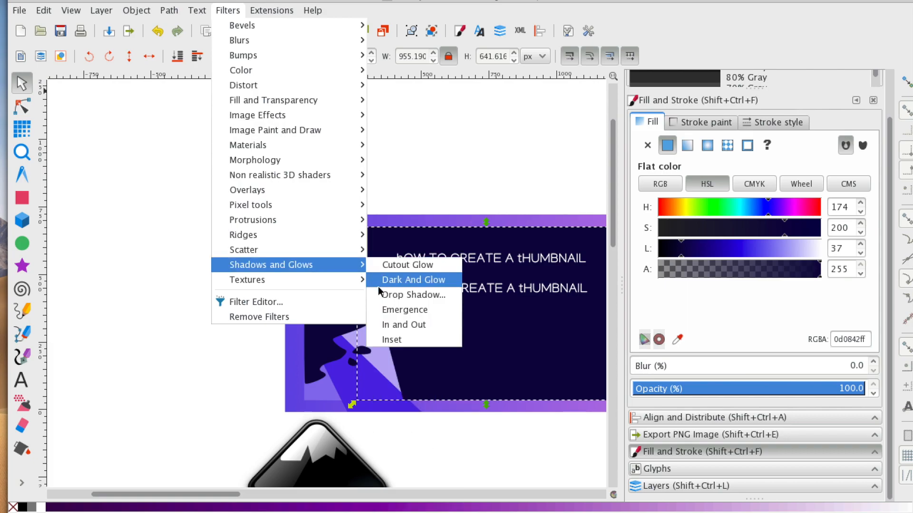
pyautogui.click(400, 295)
pyautogui.click(327, 393)
pyautogui.moveTo(447, 136); pyautogui.dragTo(726, 63)
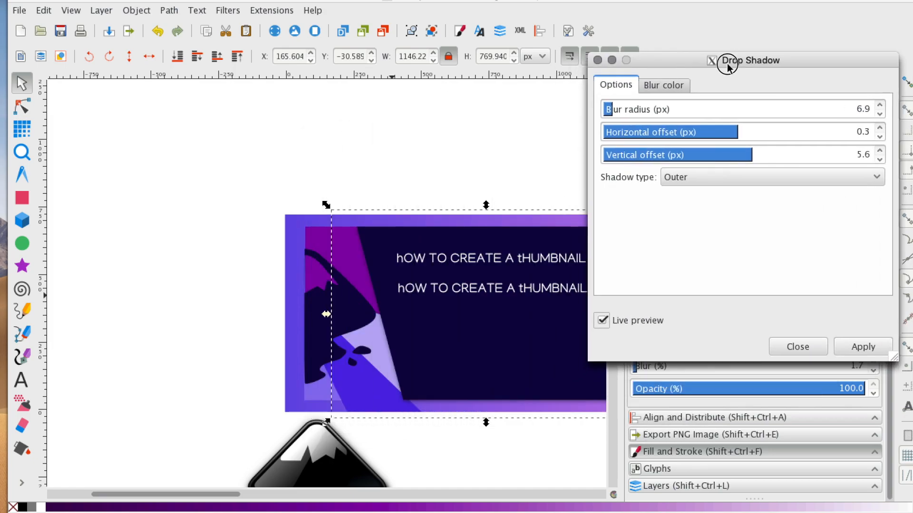
pyautogui.click(850, 348)
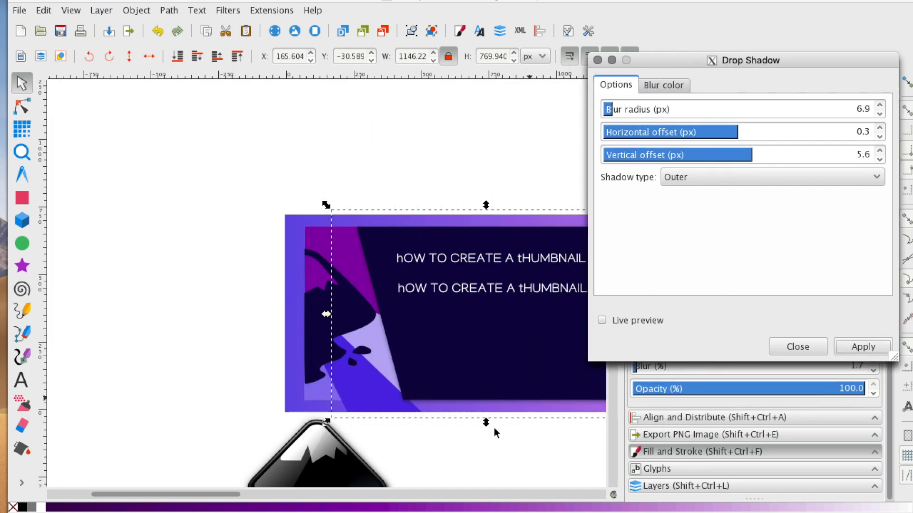
pyautogui.click(780, 350)
pyautogui.click(475, 452)
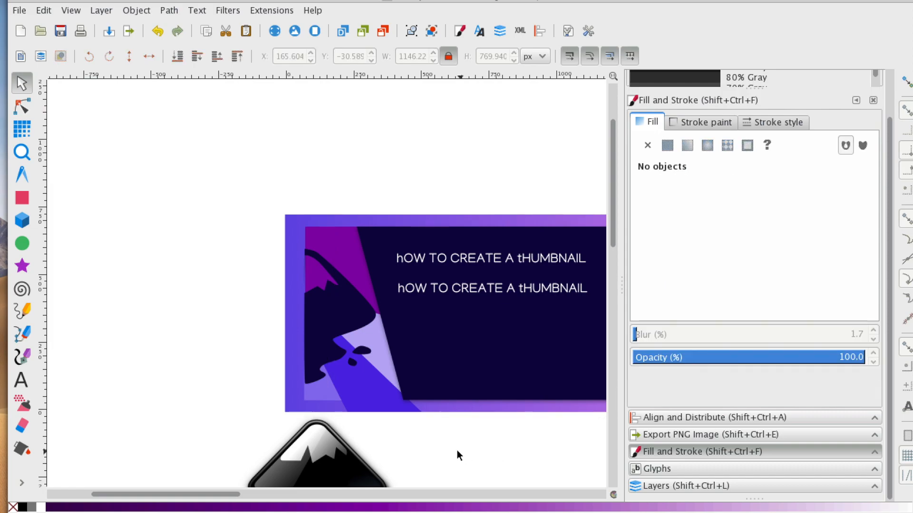
# Step: Recolor the purple background rectangle behind the logo with the light blue sampled from the sample thumbnail (RGBA b3d9e4ff)
pyautogui.scroll(-8, 403, 443)
pyautogui.scroll(10, 399, 437)
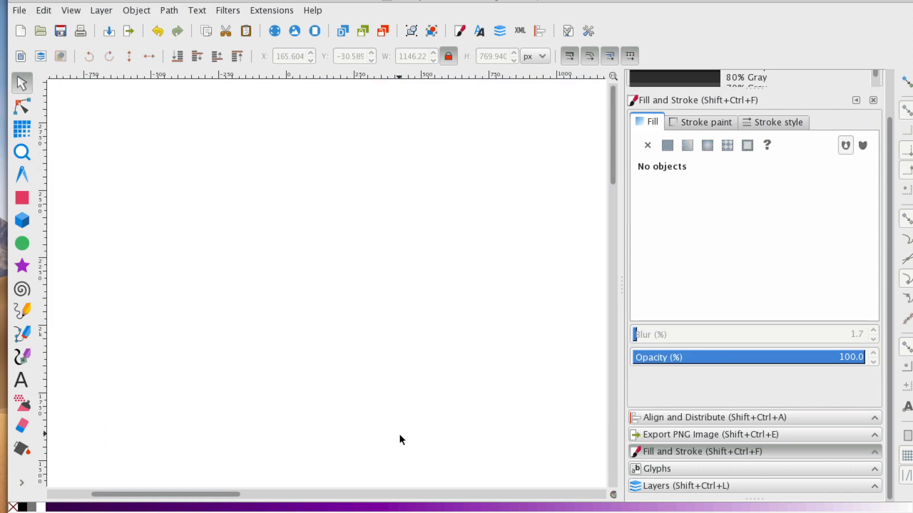
pyautogui.click(361, 211)
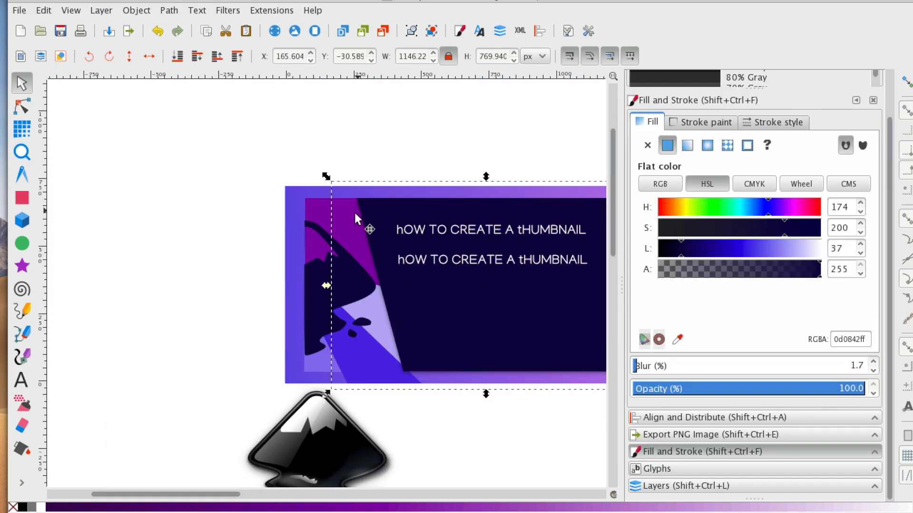
pyautogui.click(314, 216)
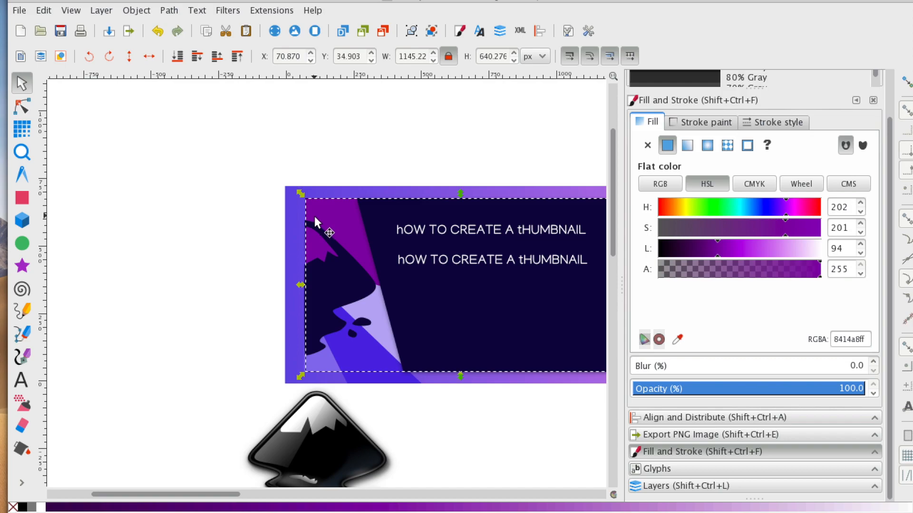
pyautogui.scroll(-8, 366, 295)
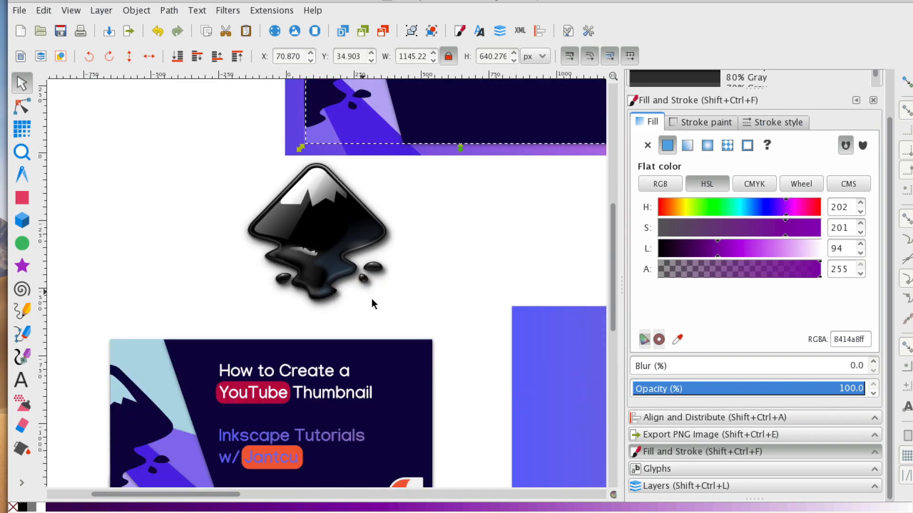
pyautogui.click(677, 339)
pyautogui.click(122, 349)
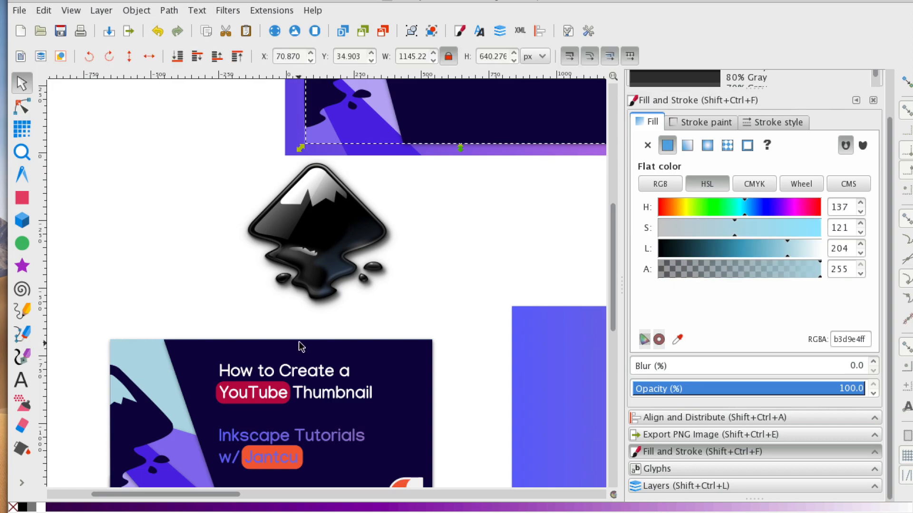
pyautogui.scroll(12, 299, 345)
pyautogui.scroll(-10, 299, 325)
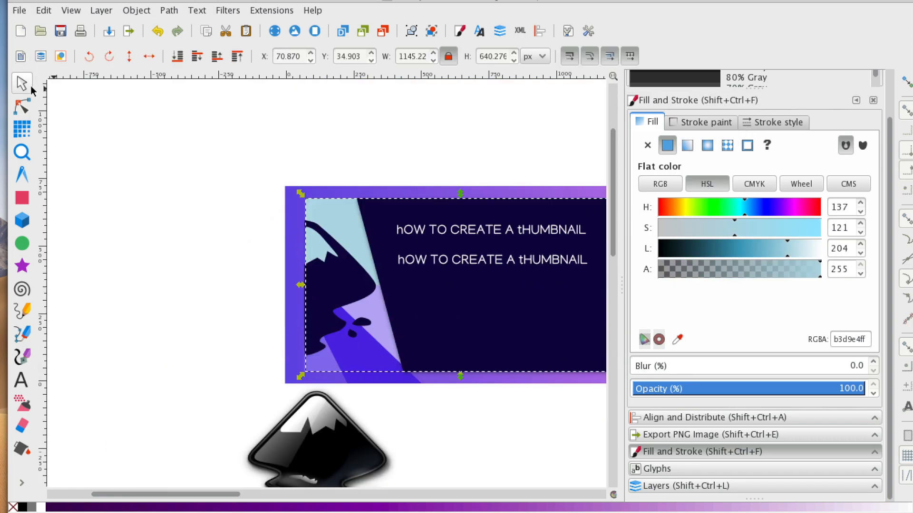
# Step: Apply an outer drop shadow to the dark and medium purple ground shapes with blur radius 6.9, offsets 0.3 and 5.6 px, and deselect them
pyautogui.click(267, 324)
pyautogui.click(363, 383)
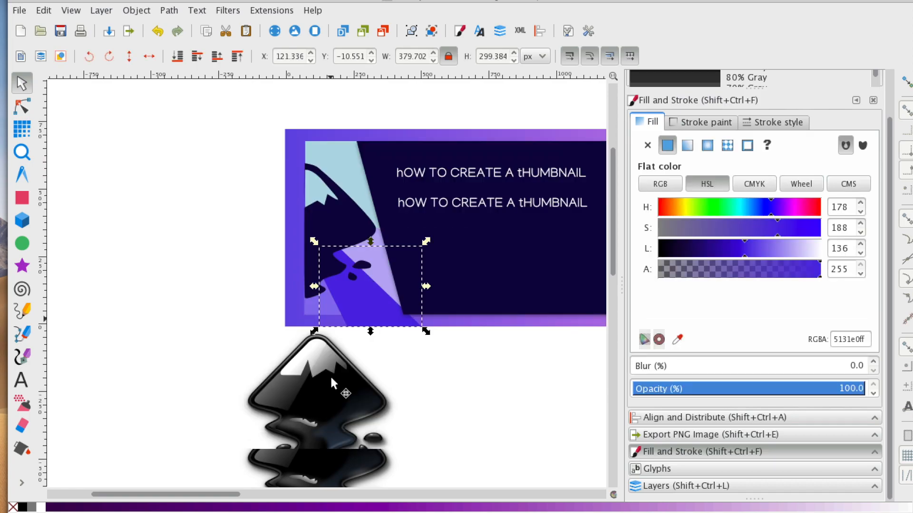
pyautogui.scroll(-4, 363, 383)
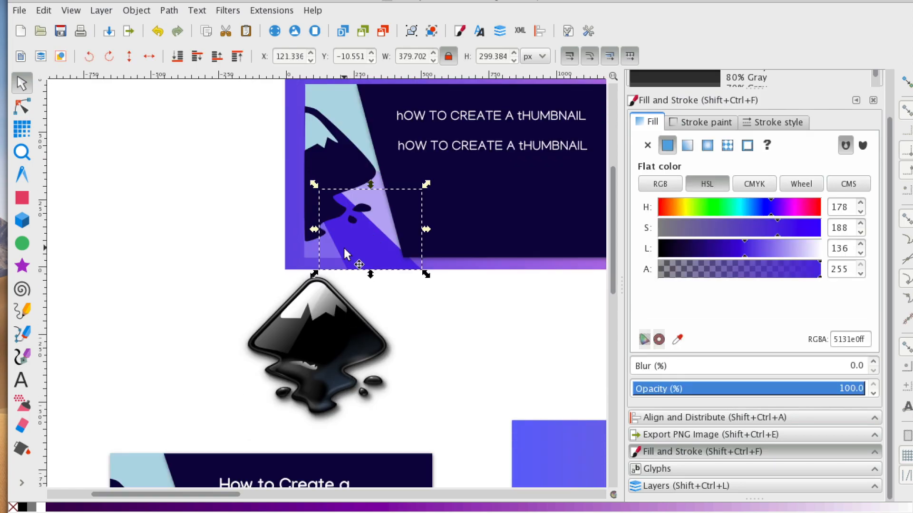
pyautogui.keyDown('shift'); pyautogui.click(327, 247); pyautogui.keyUp('shift')
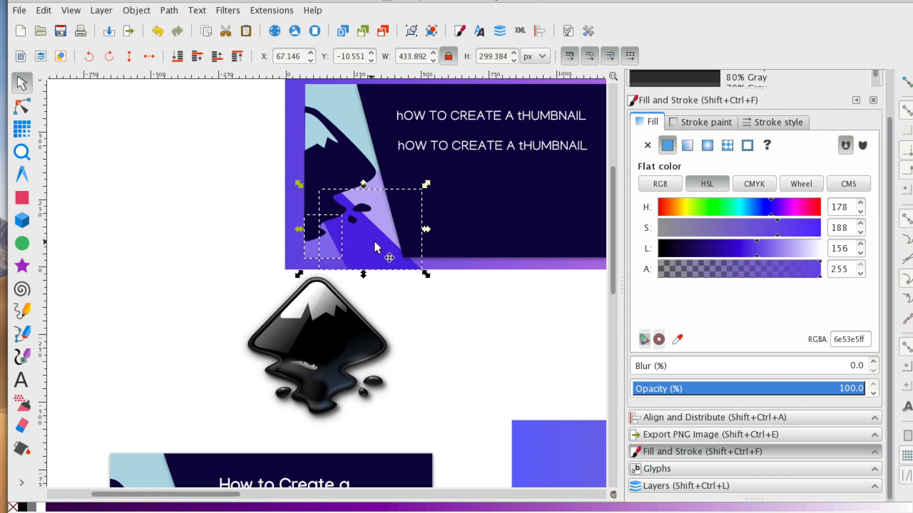
pyautogui.click(167, 10)
pyautogui.click(202, 11)
pyautogui.click(220, 10)
pyautogui.moveTo(318, 265)
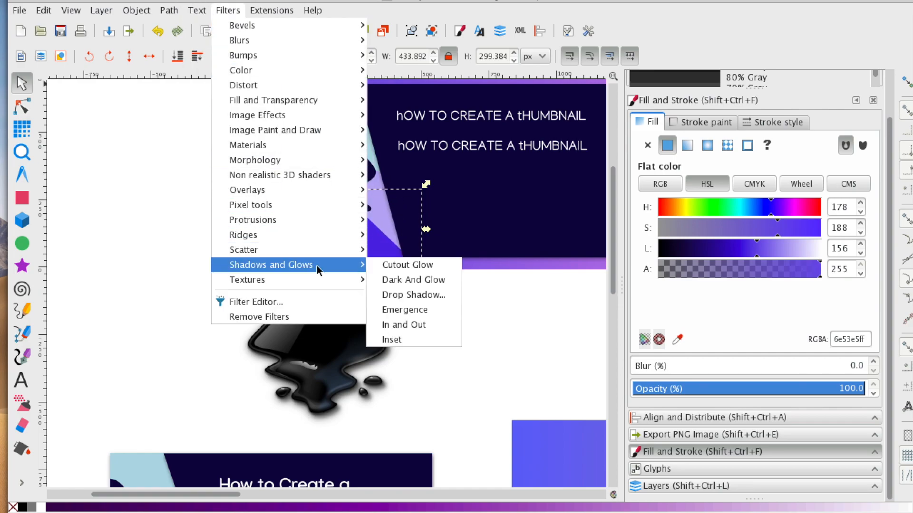
pyautogui.click(411, 295)
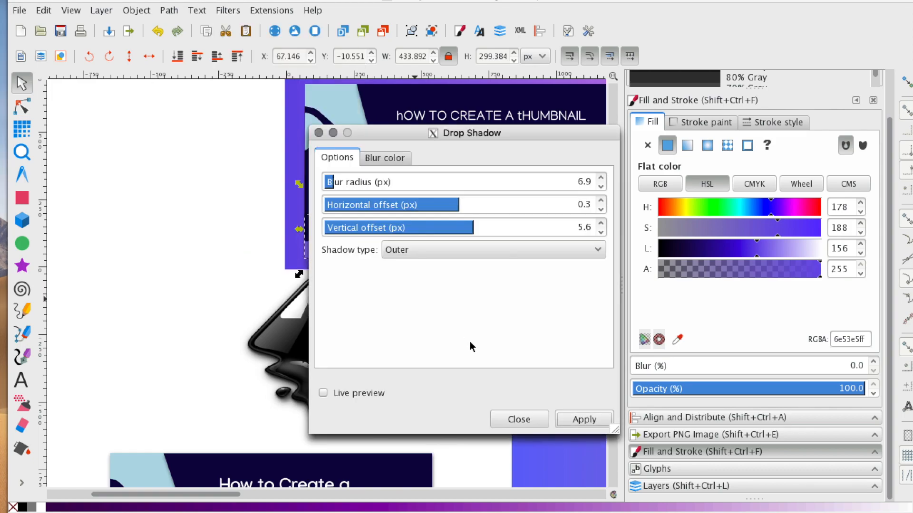
pyautogui.click(321, 394)
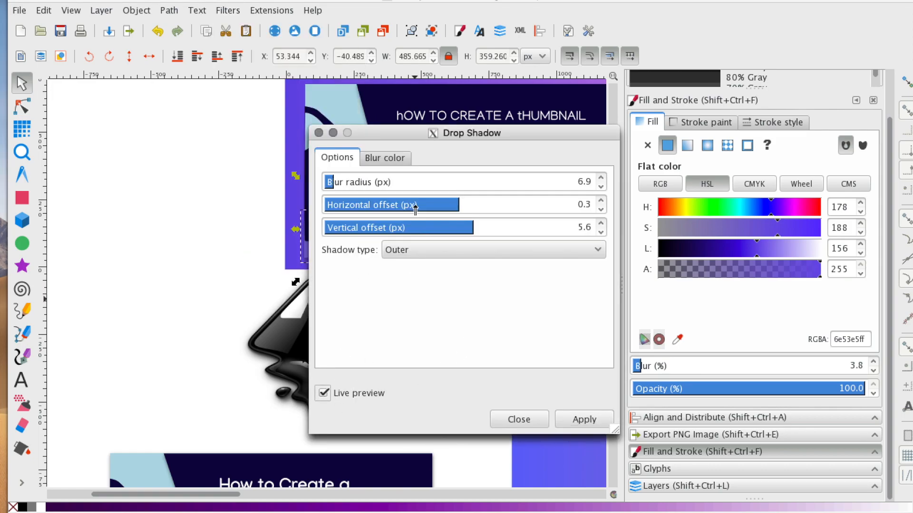
pyautogui.moveTo(395, 137); pyautogui.dragTo(570, 111)
pyautogui.click(758, 389)
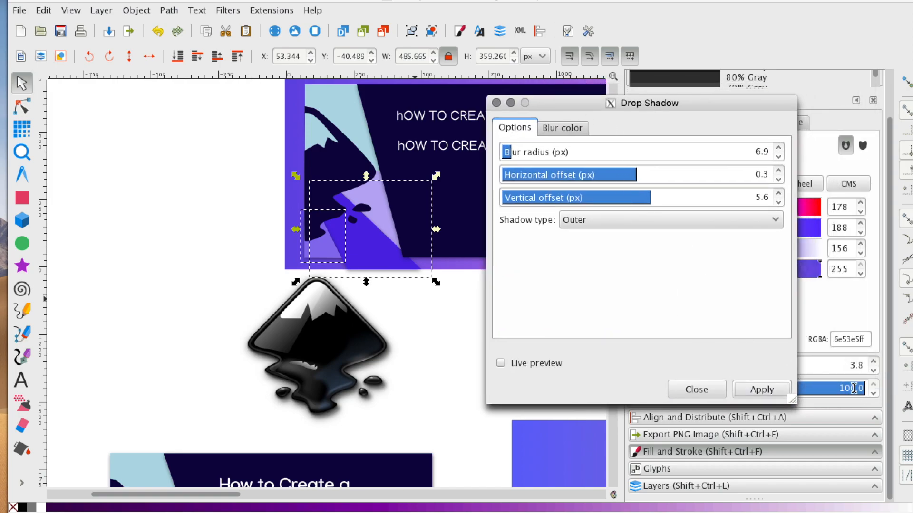
pyautogui.click(696, 389)
pyautogui.click(533, 381)
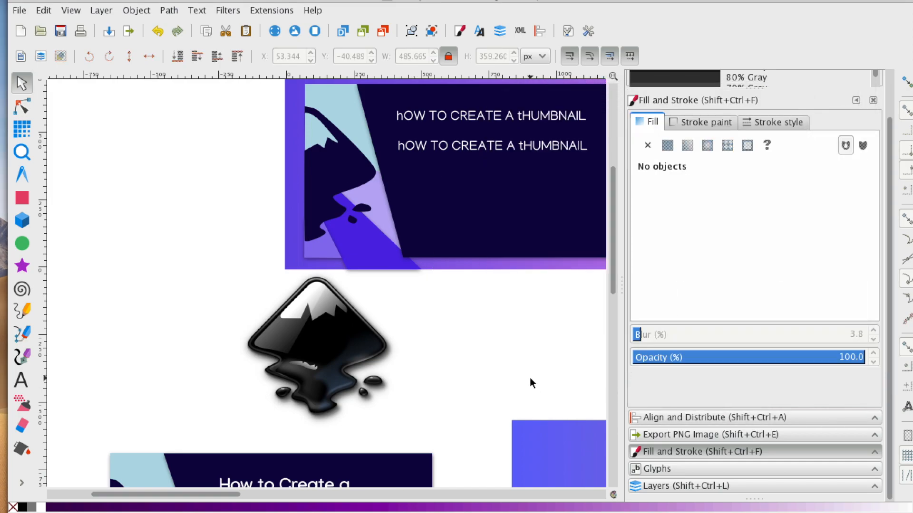
# Step: Open the PNG export settings, compare the Page and Drawing export areas, and set the export area to Page
pyautogui.scroll(6, 530, 378)
pyautogui.scroll(-5, 523, 371)
pyautogui.moveTo(224, 495); pyautogui.dragTo(253, 495)
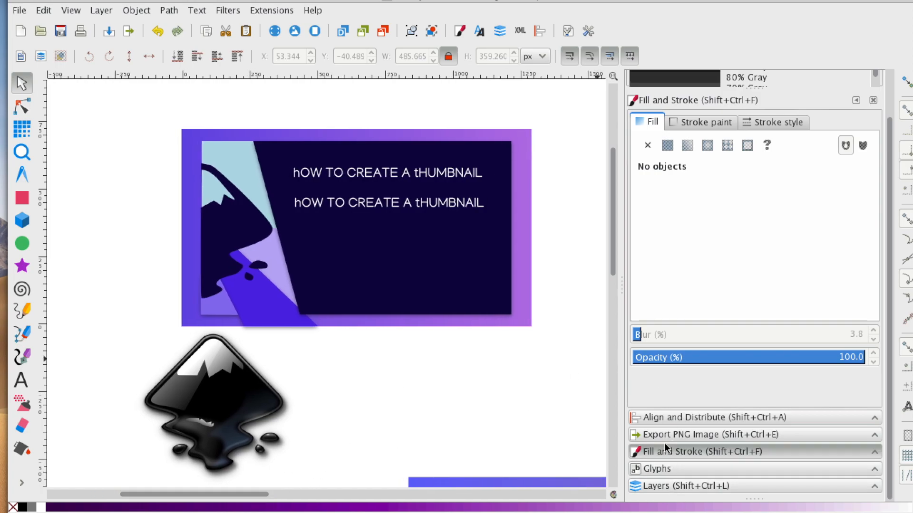
pyautogui.click(714, 435)
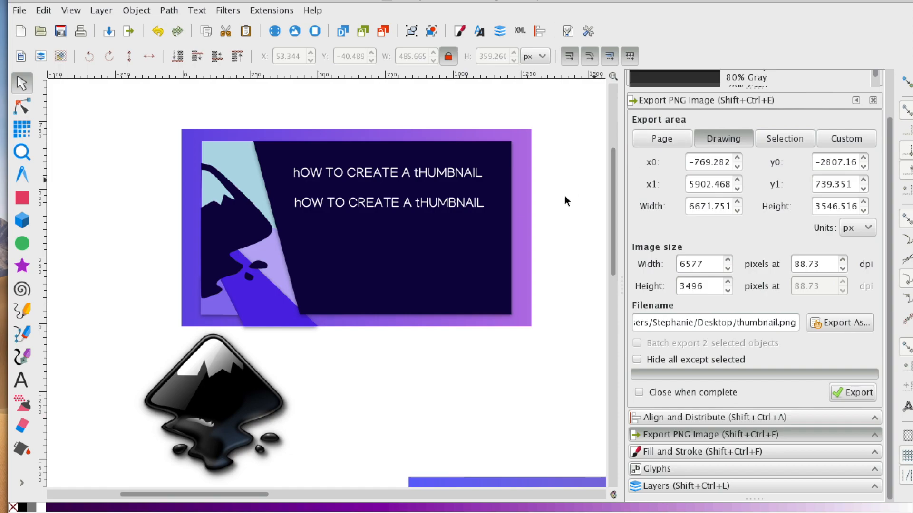
pyautogui.click(661, 137)
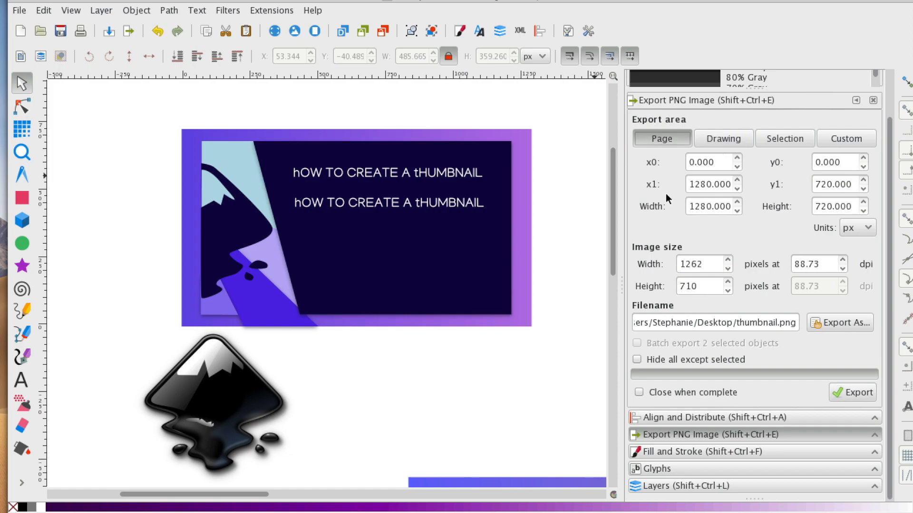
pyautogui.click(729, 141)
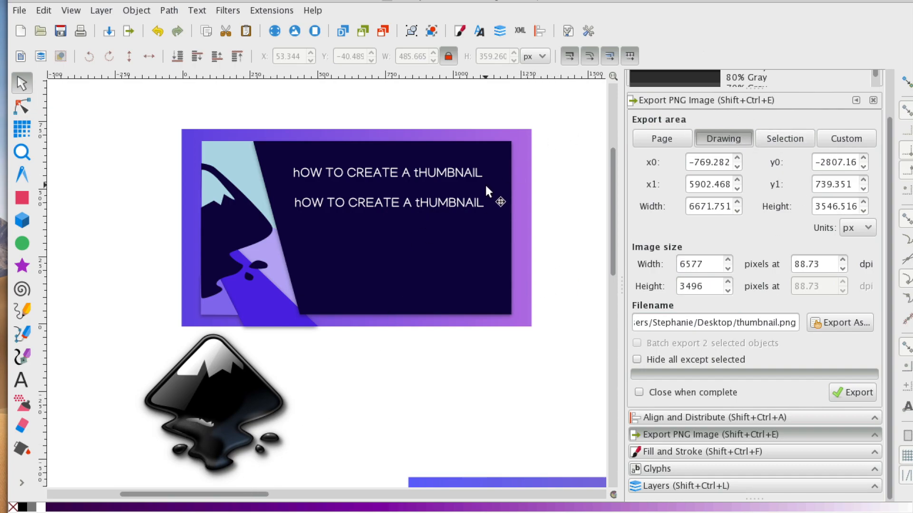
pyautogui.scroll(-3, 298, 317)
pyautogui.scroll(-3, 447, 345)
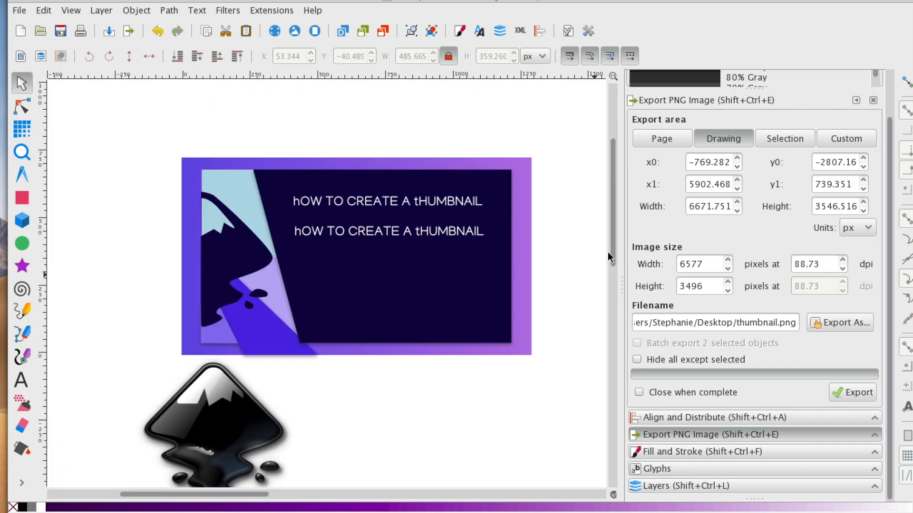
pyautogui.click(661, 138)
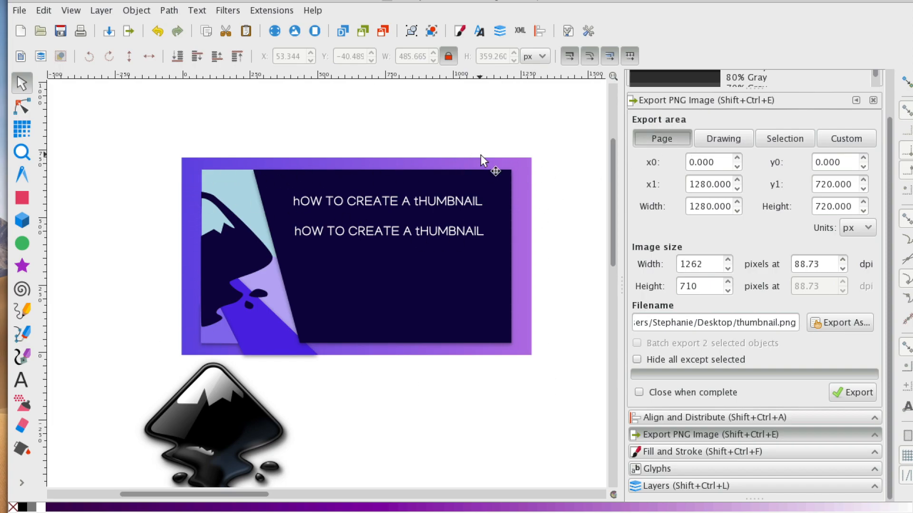
# Step: Check the page setup in the document properties and close them again
pyautogui.click(19, 10)
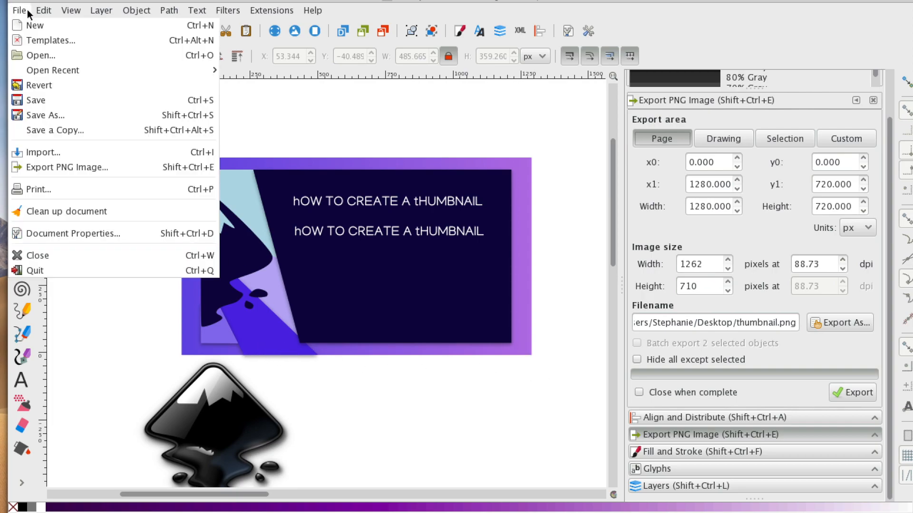
pyautogui.click(72, 233)
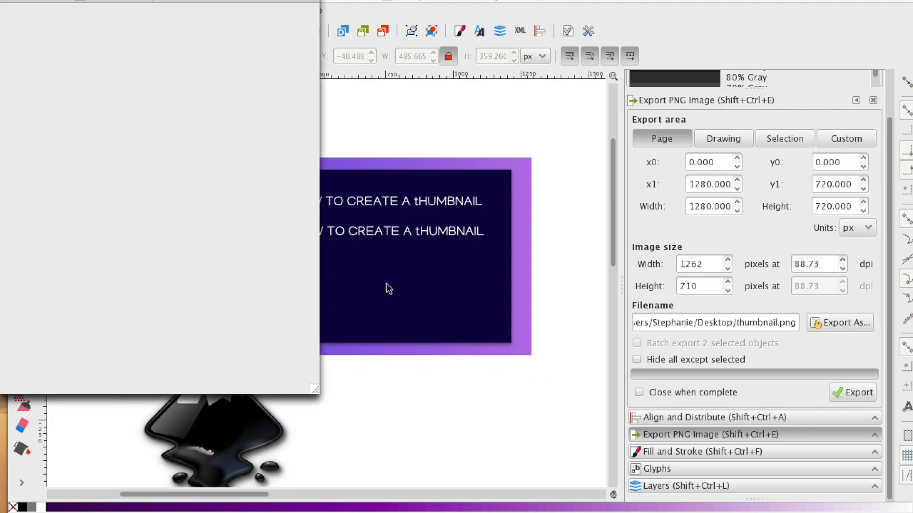
pyautogui.click(309, 12)
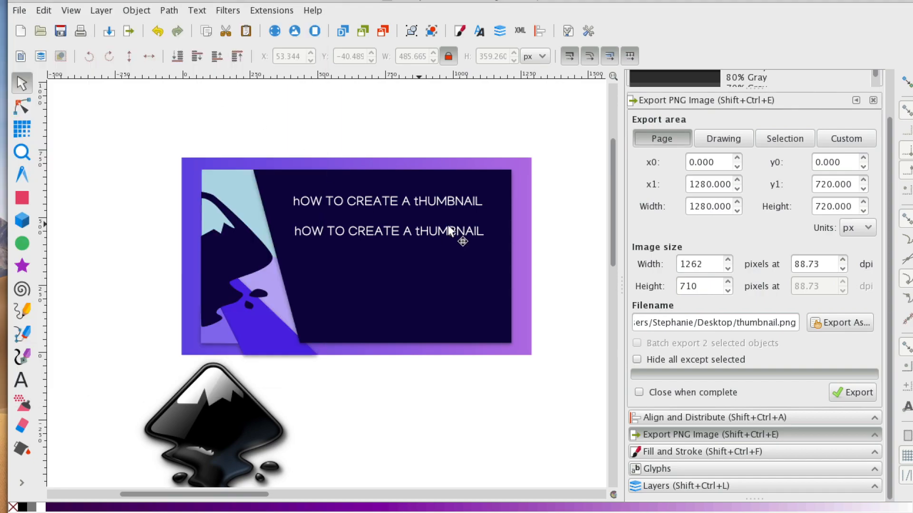
# Step: Select the gradient border, set the export area to Page, and set the export file to NEWTHUMBNAIL.png on the Desktop
pyautogui.click(527, 303)
pyautogui.click(661, 138)
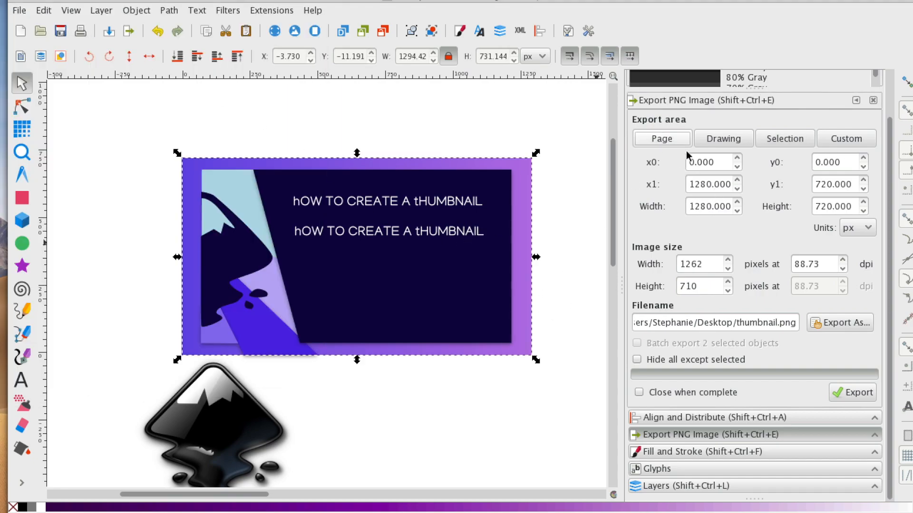
pyautogui.doubleClick(772, 323)
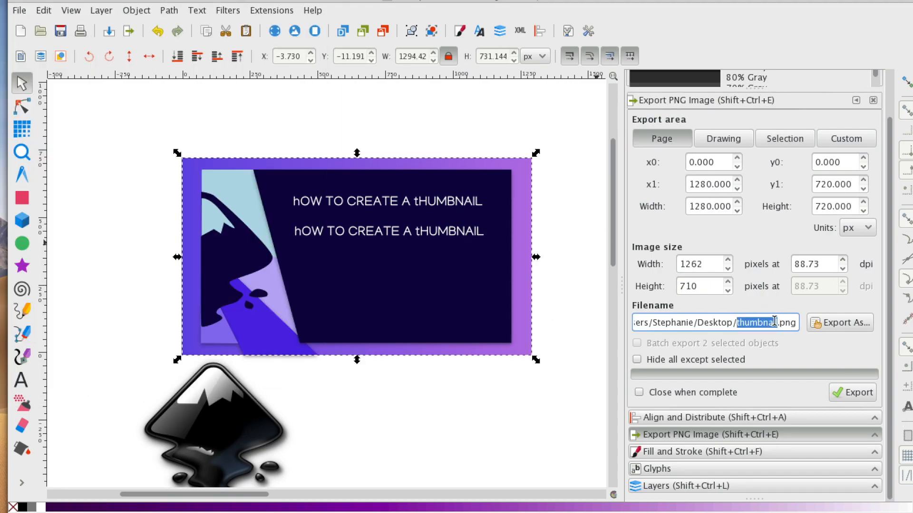
pyautogui.click(829, 322)
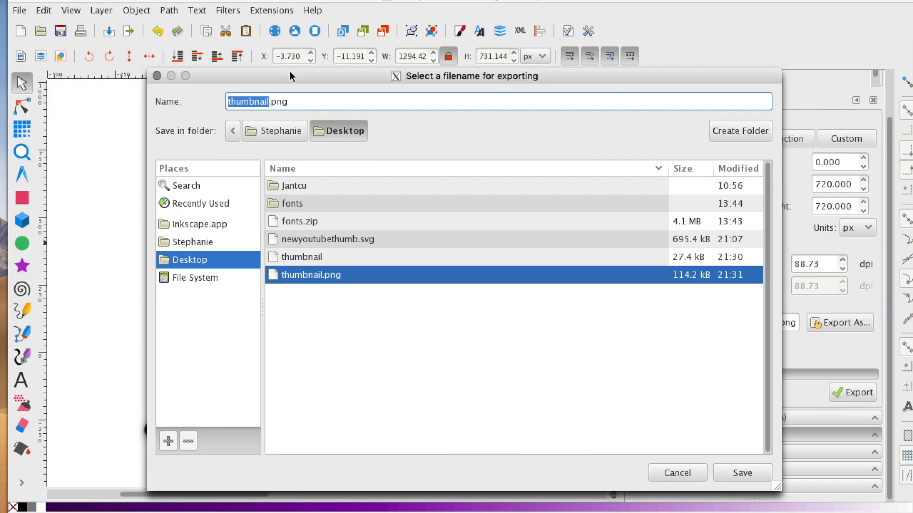
pyautogui.write('NEWTHUMBMAIL')
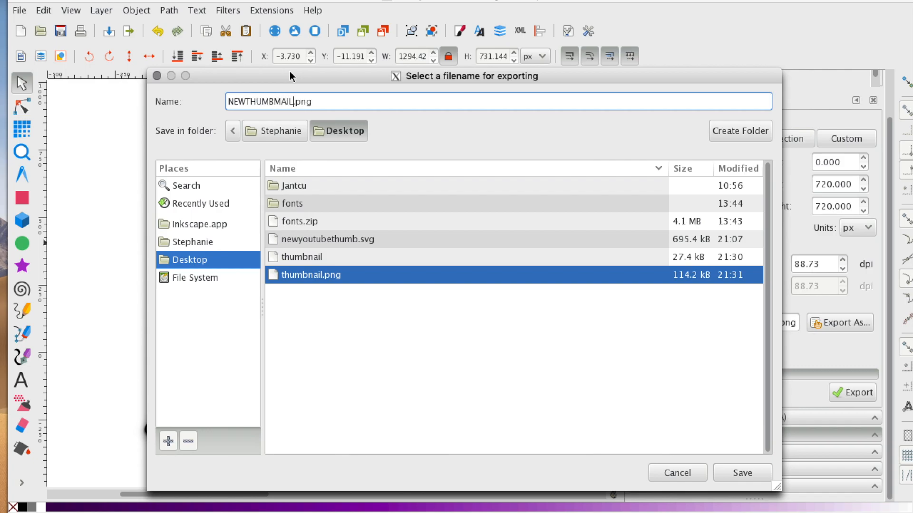
pyautogui.press('BackSpace')
pyautogui.press('BackSpace')
pyautogui.press('BackSpace')
pyautogui.press('BackSpace')
pyautogui.write('NAIL')
pyautogui.click(749, 464)
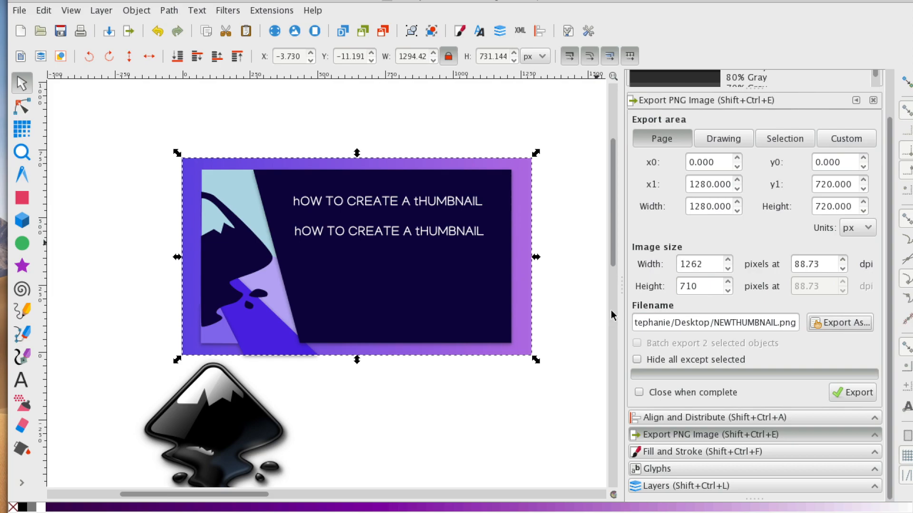
# Step: Check the export filename and export the page as NEWTHUMBNAIL.png
pyautogui.click(741, 323)
pyautogui.doubleClick(741, 323)
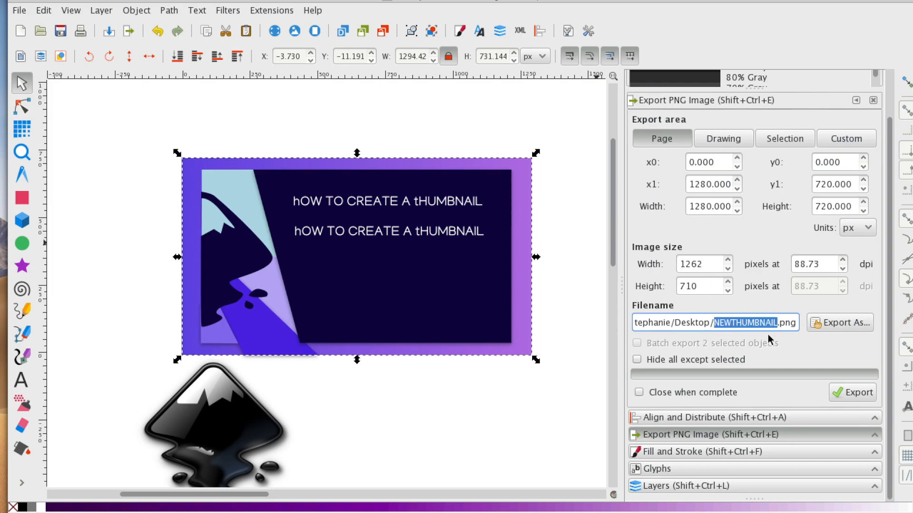
pyautogui.click(793, 323)
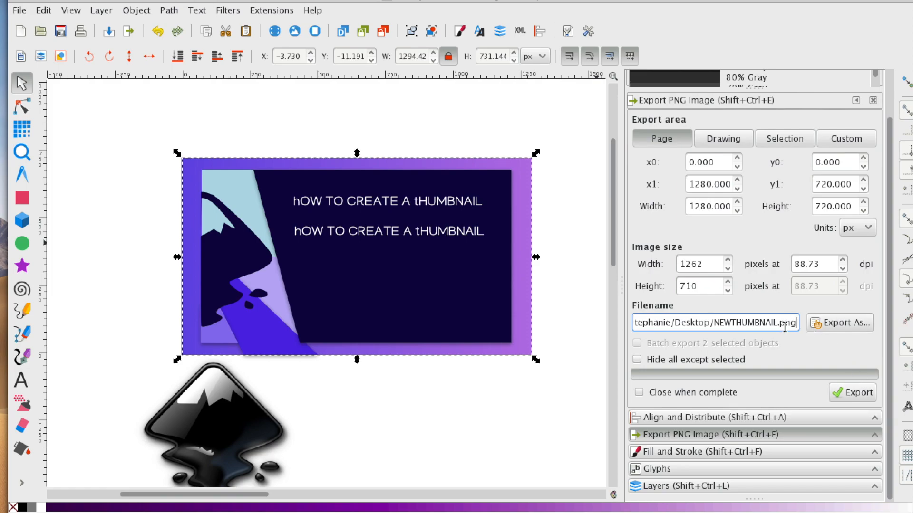
pyautogui.click(857, 391)
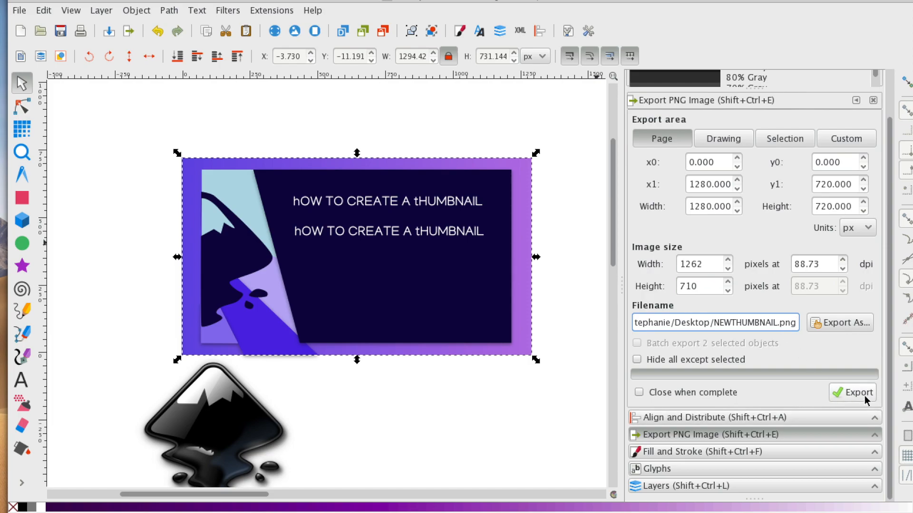
pyautogui.click(854, 395)
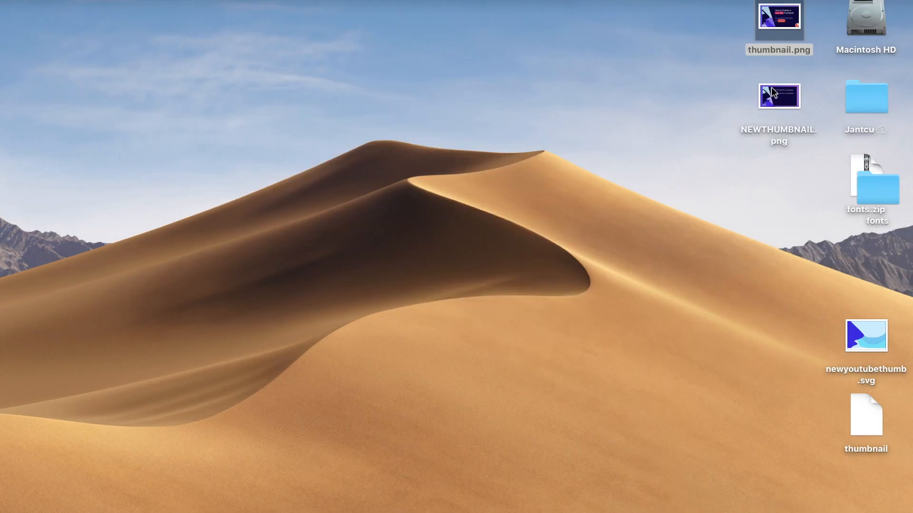
# Step: Switch to the macOS desktop, view the exported NEWTHUMBNAIL.png in Preview, and close it
pyautogui.click(784, 105)
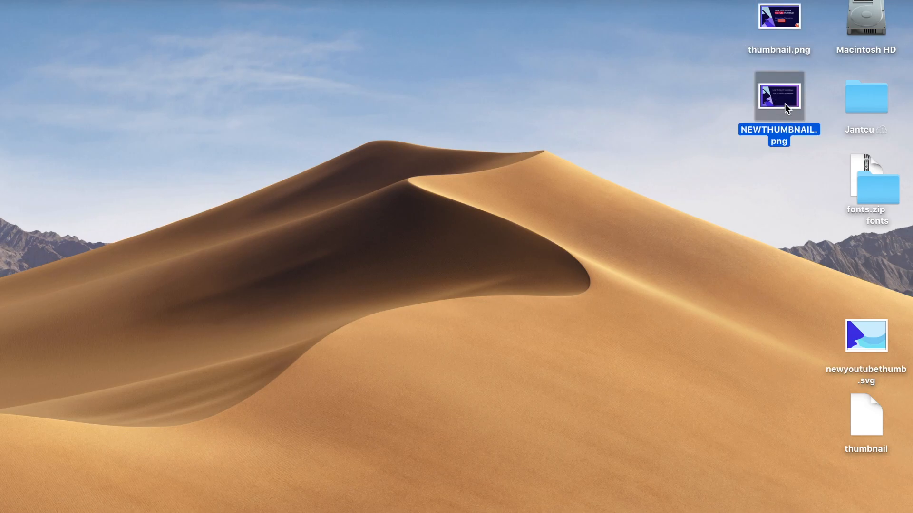
pyautogui.doubleClick(774, 93)
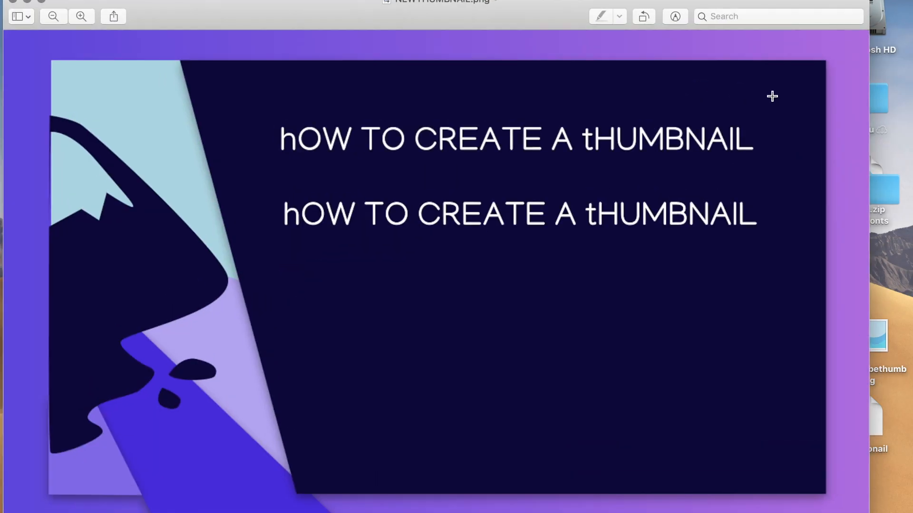
pyautogui.click(12, 3)
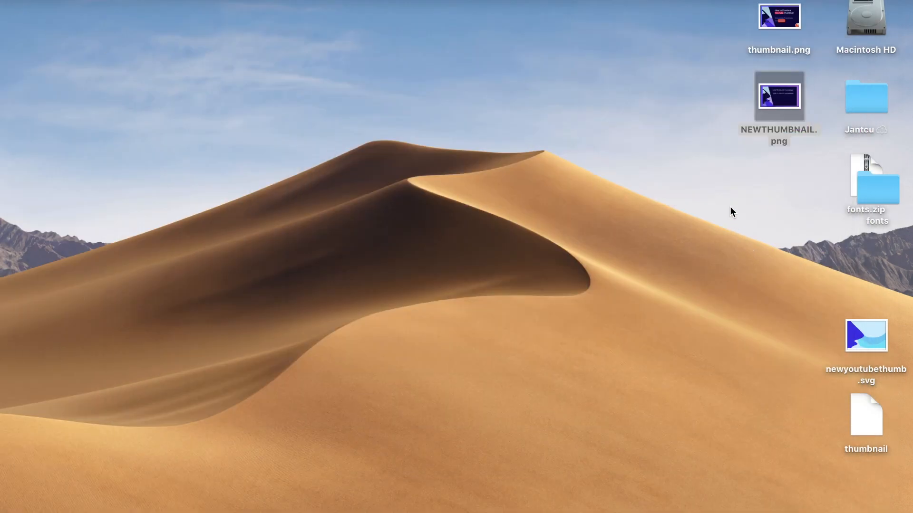